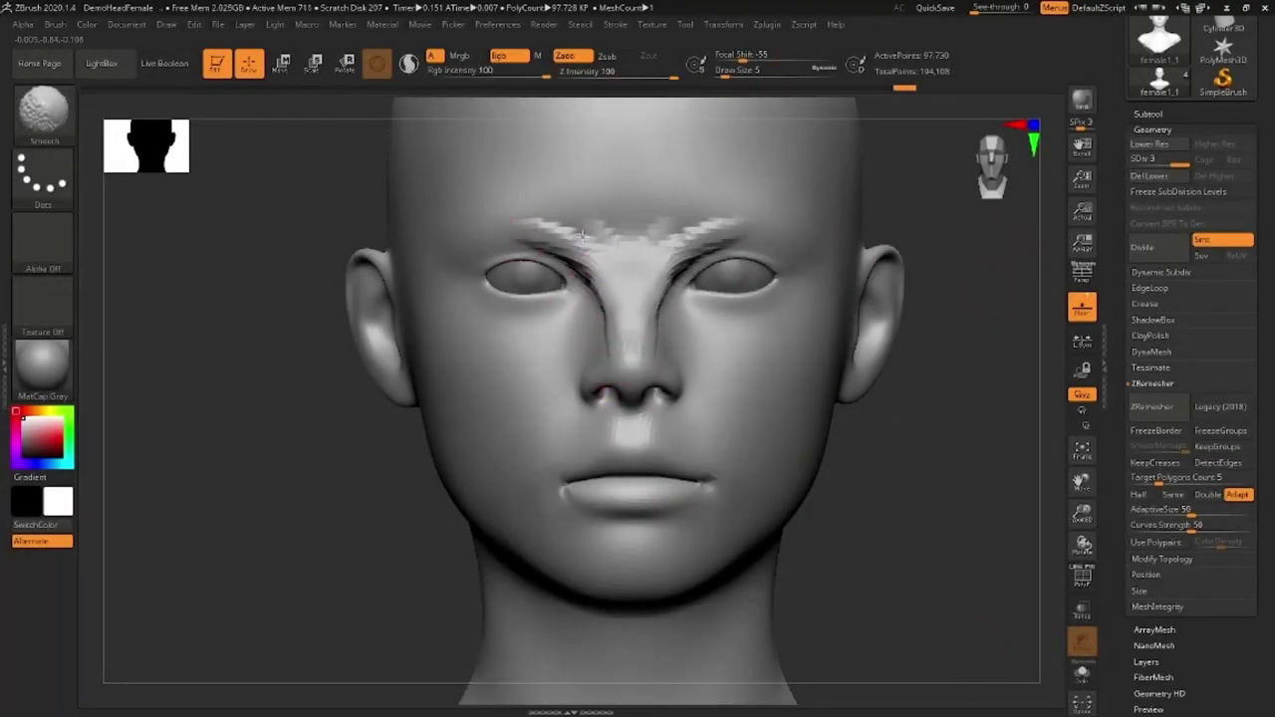
# - Sculpt horn-like ridges up from the nose bridge over the brow, smoothing the central spikes
pyautogui.moveTo(618, 270)
pyautogui.keyDown('shift'); pyautogui.mouseDown()
pyautogui.moveTo(608, 238)
pyautogui.moveTo(551, 221)
pyautogui.mouseUp(); pyautogui.keyUp('shift')
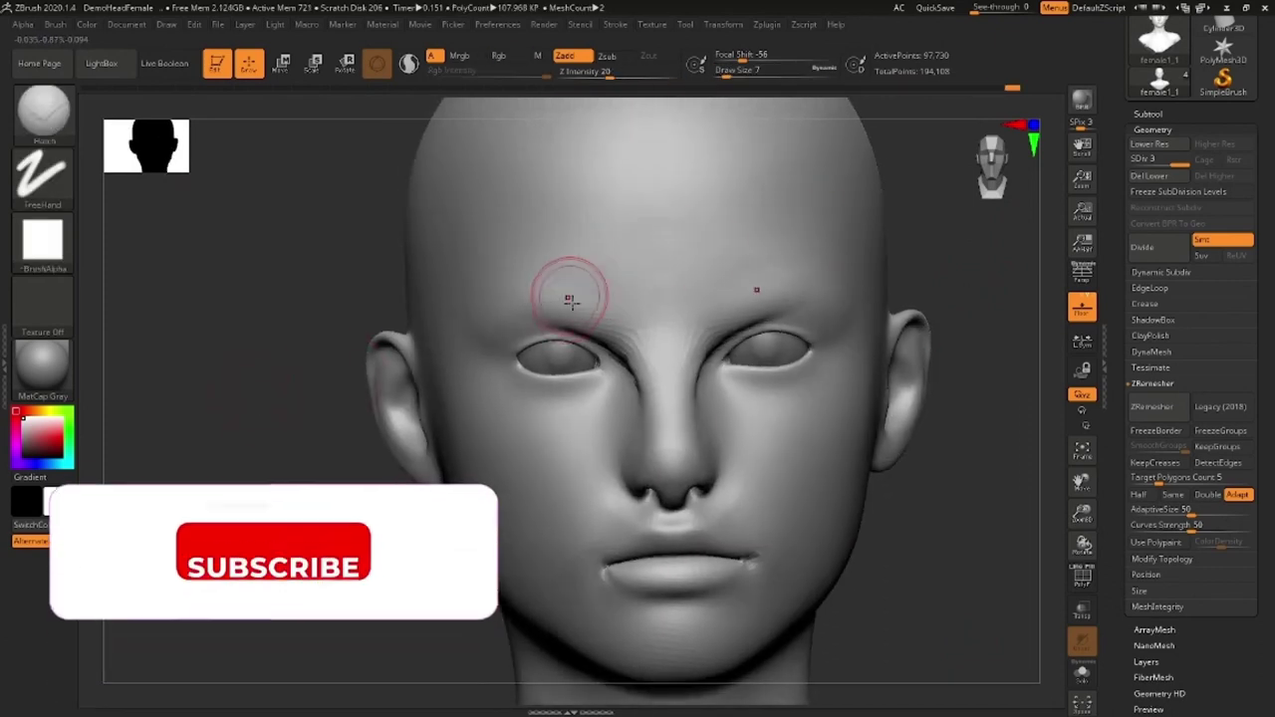
pyautogui.moveTo(569, 285); pyautogui.dragTo(441, 228)
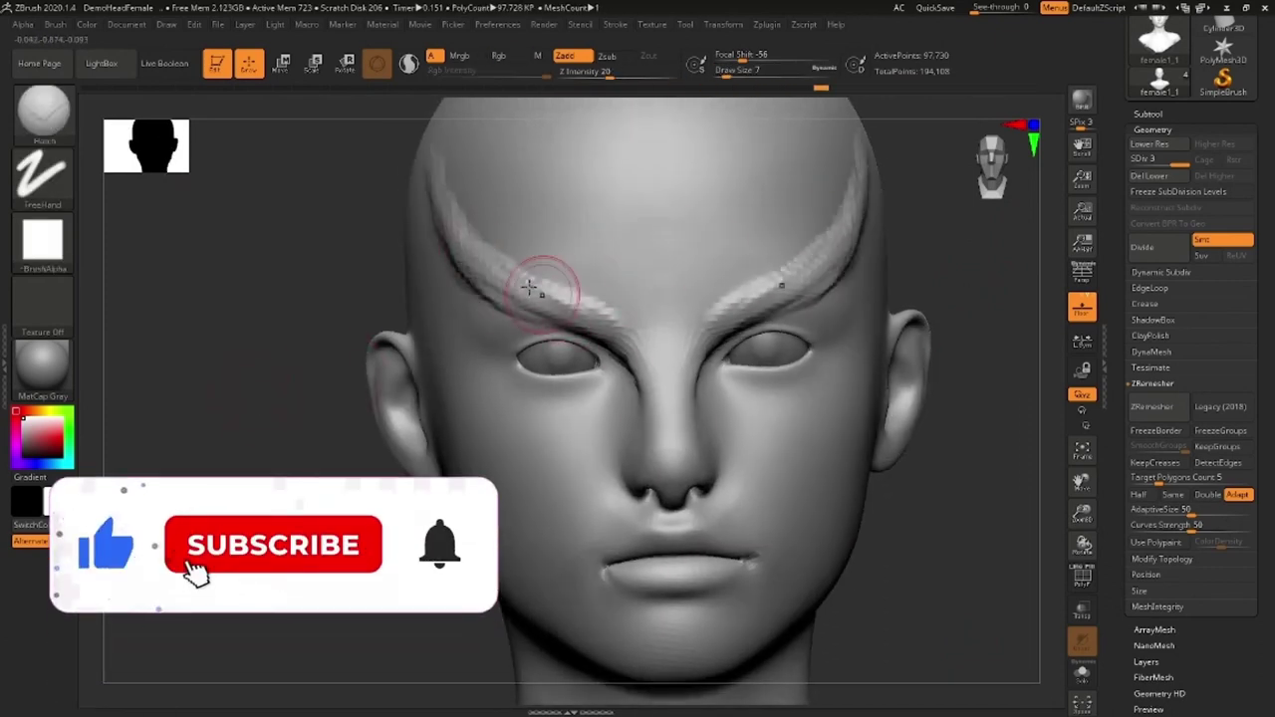
pyautogui.moveTo(318, 328)
pyautogui.mouseDown()
pyautogui.moveTo(273, 313)
pyautogui.moveTo(398, 177)
pyautogui.moveTo(463, 218)
pyautogui.mouseUp()
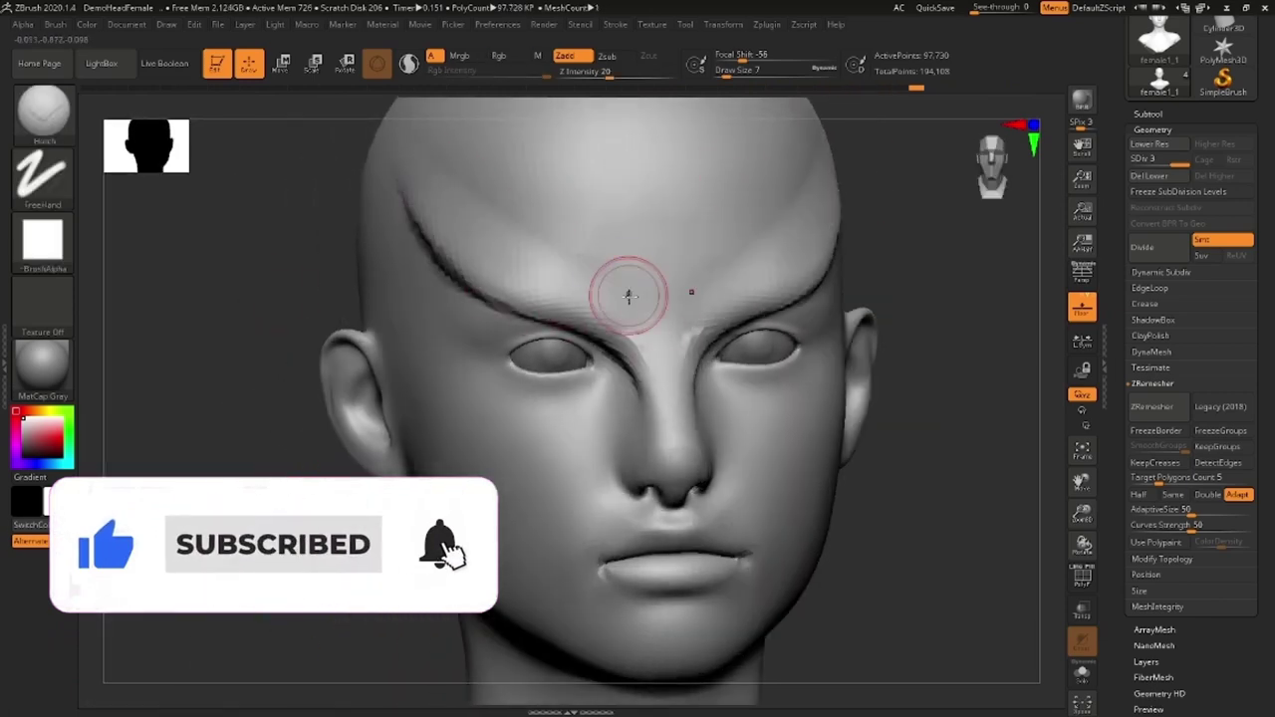
pyautogui.moveTo(627, 285); pyautogui.dragTo(527, 228)
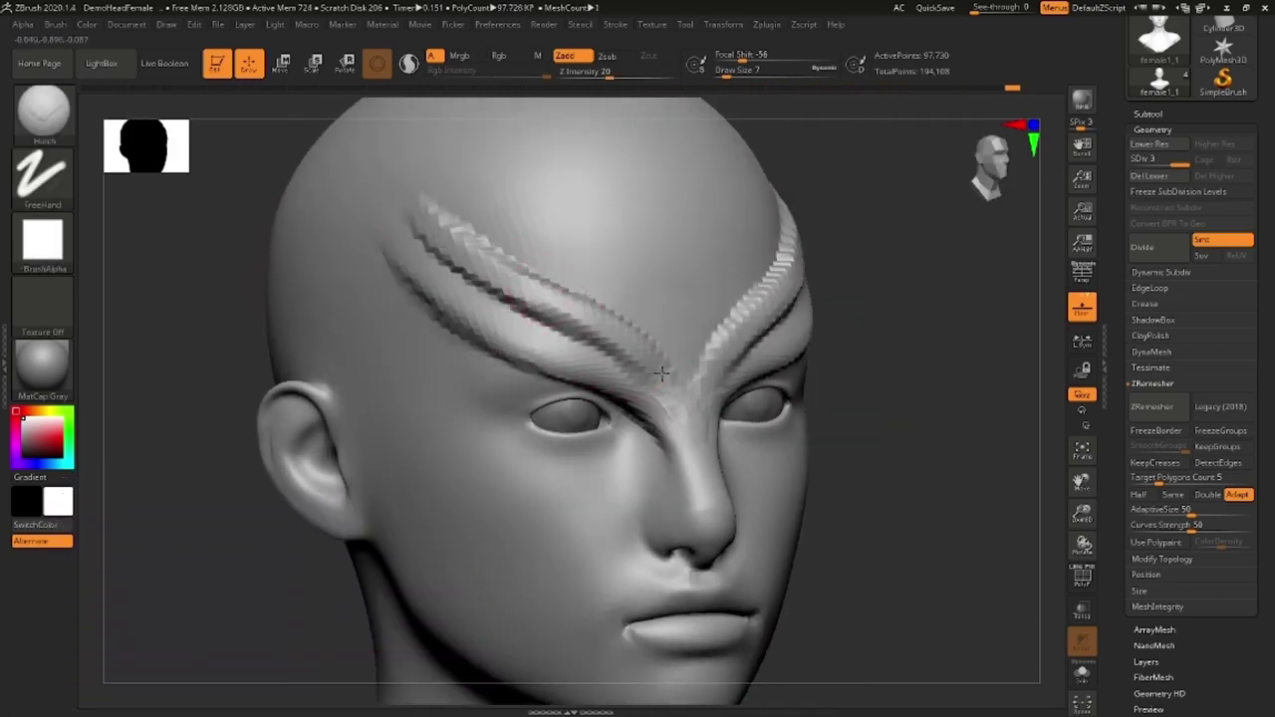
pyautogui.moveTo(302, 293); pyautogui.dragTo(273, 329, button='right')
pyautogui.keyDown('alt'); pyautogui.moveTo(273, 330); pyautogui.dragTo(464, 333); pyautogui.keyUp('alt')
pyautogui.press('space')
pyautogui.moveTo(510, 446)
pyautogui.keyDown('shift'); pyautogui.mouseDown()
pyautogui.moveTo(521, 406)
pyautogui.moveTo(489, 381)
pyautogui.mouseUp(); pyautogui.keyUp('shift')
# - Try zigzag marks on the cheeks, then undo them
pyautogui.press('f')
pyautogui.keyDown('alt'); pyautogui.moveTo(1006, 179); pyautogui.dragTo(948, 373); pyautogui.keyUp('alt')
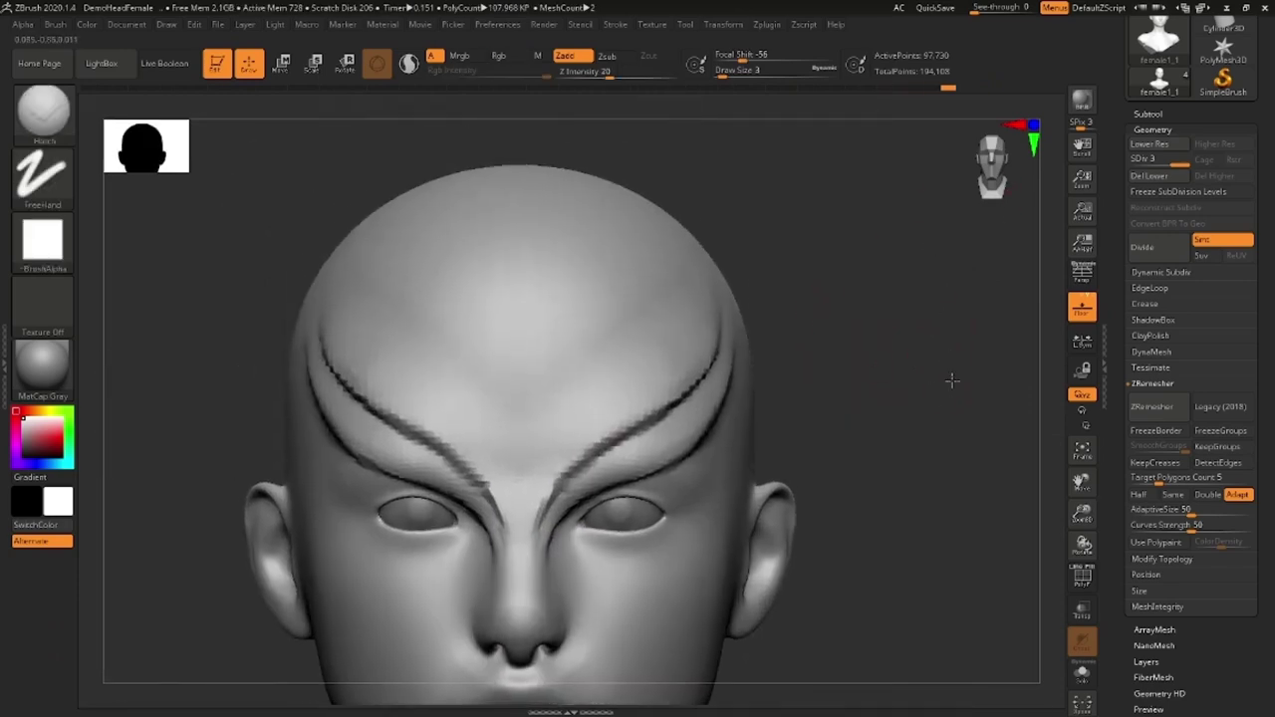
pyautogui.keyDown('alt'); pyautogui.moveTo(867, 353); pyautogui.dragTo(698, 299); pyautogui.keyUp('alt')
pyautogui.moveTo(518, 328); pyautogui.dragTo(546, 349)
pyautogui.hotkey('ctrl', 'z')
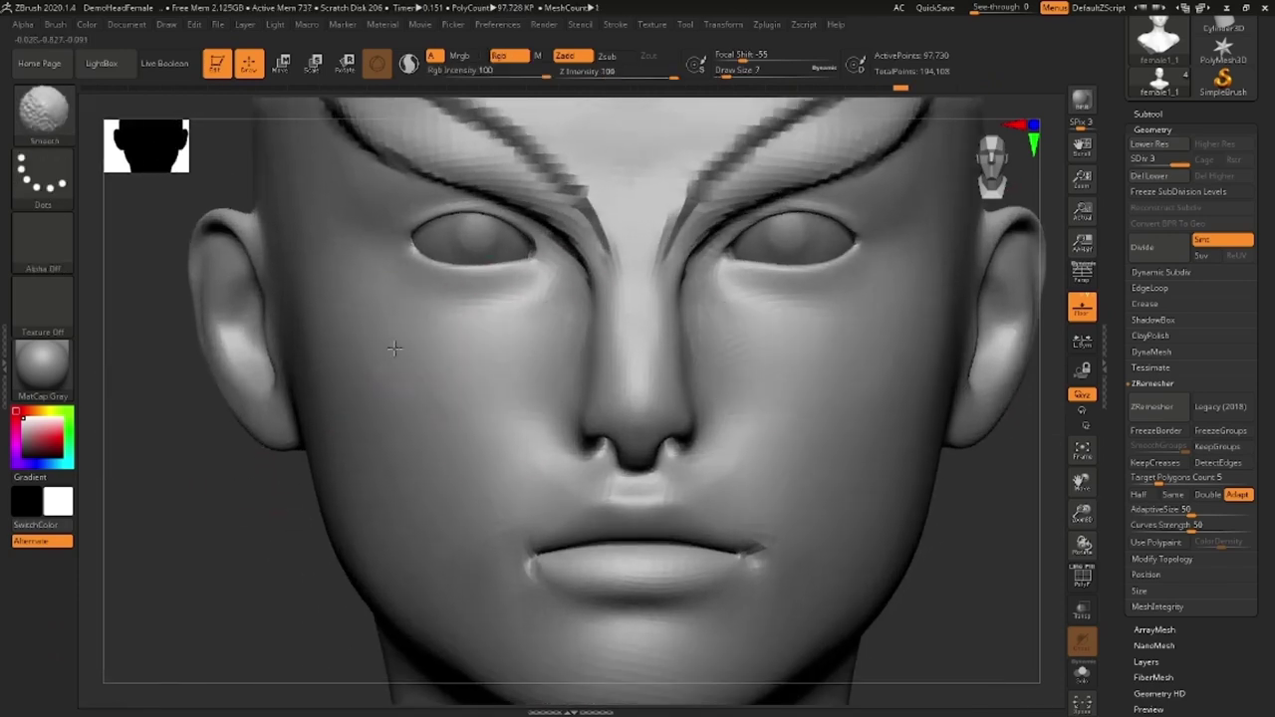
# - Zoom in on the lips and switch to the DamStandard brush (B, D, S)
pyautogui.keyDown('alt'); pyautogui.moveTo(777, 406); pyautogui.dragTo(457, 311); pyautogui.keyUp('alt')
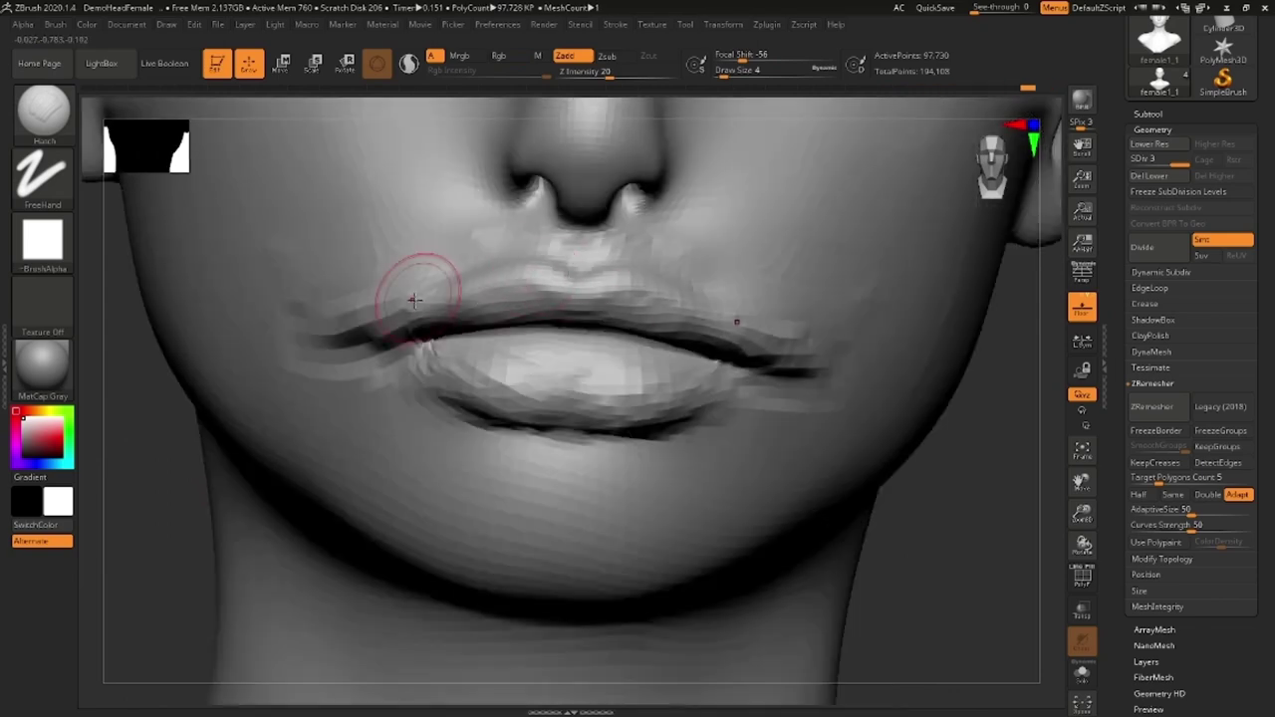
pyautogui.press('b')
pyautogui.press('d')
pyautogui.press('s')
pyautogui.moveTo(92, 339); pyautogui.dragTo(256, 341)
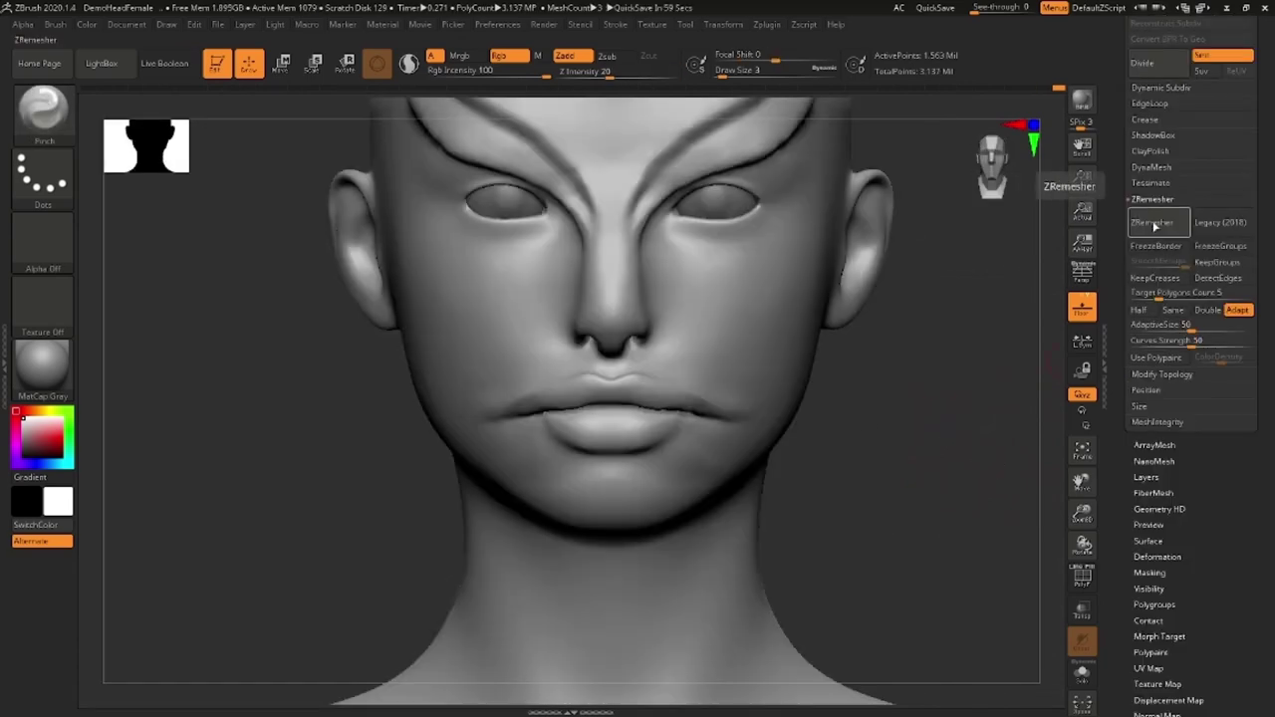
# - Run ZRemesher, lift the outer eye corners, add a ridge beside the nose, and smooth the scalp ridge
pyautogui.click(1153, 226)
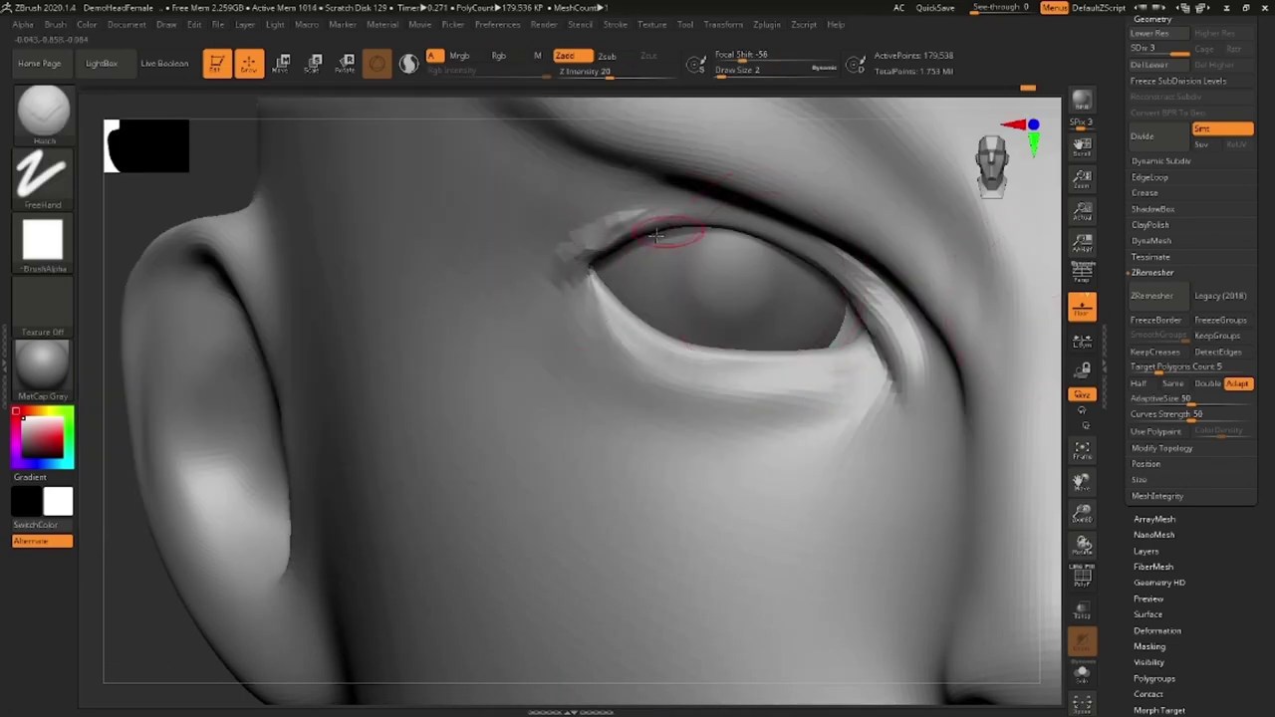
pyautogui.moveTo(728, 448); pyautogui.dragTo(797, 427)
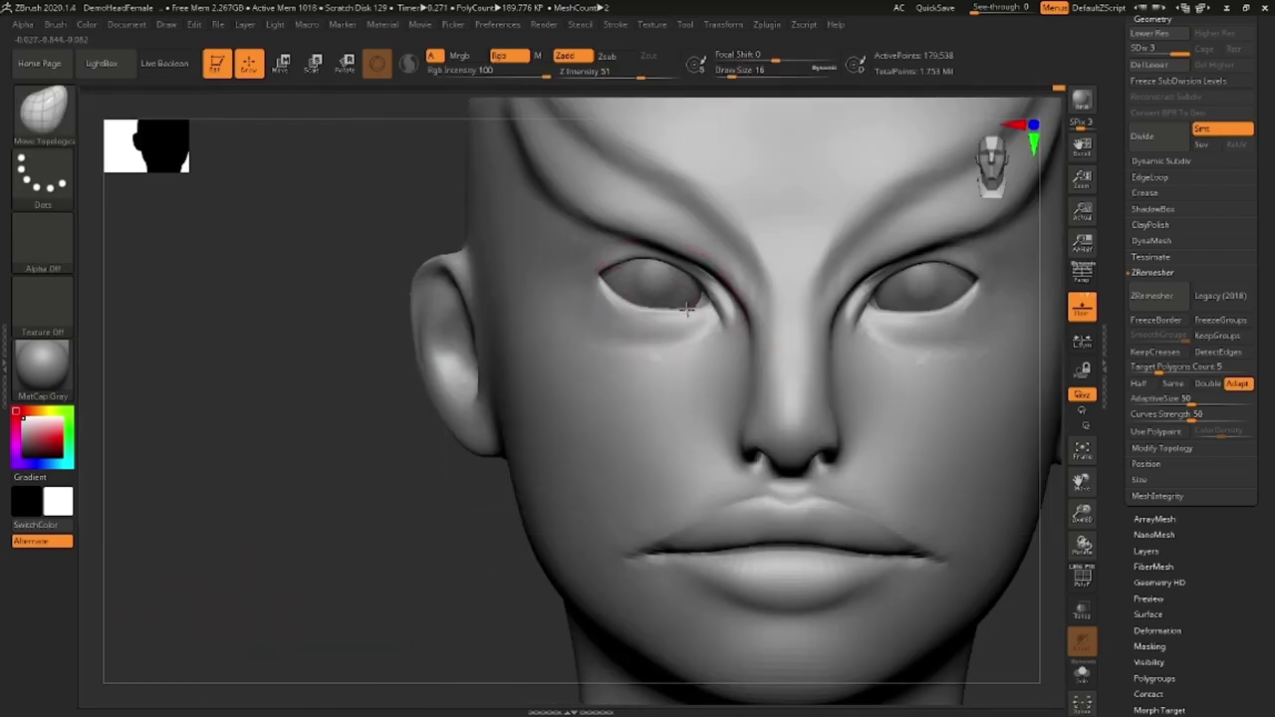
pyautogui.moveTo(661, 336); pyautogui.dragTo(589, 285)
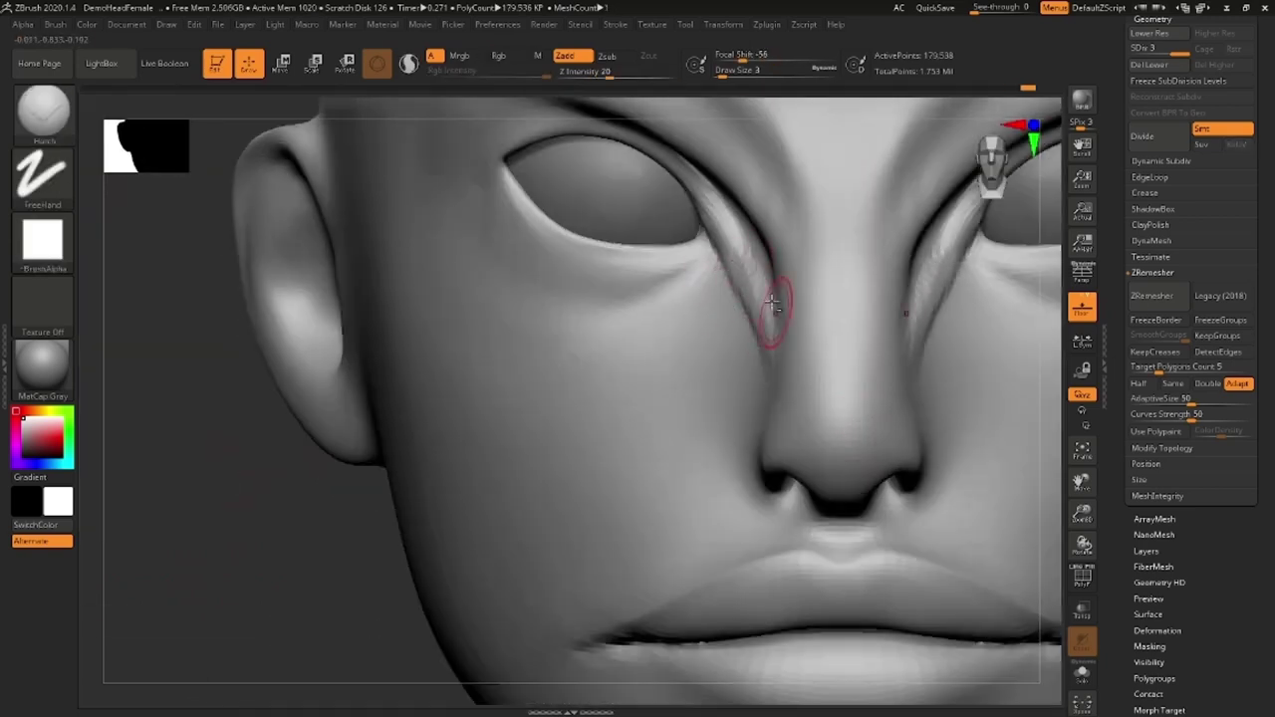
pyautogui.moveTo(793, 352); pyautogui.dragTo(778, 334)
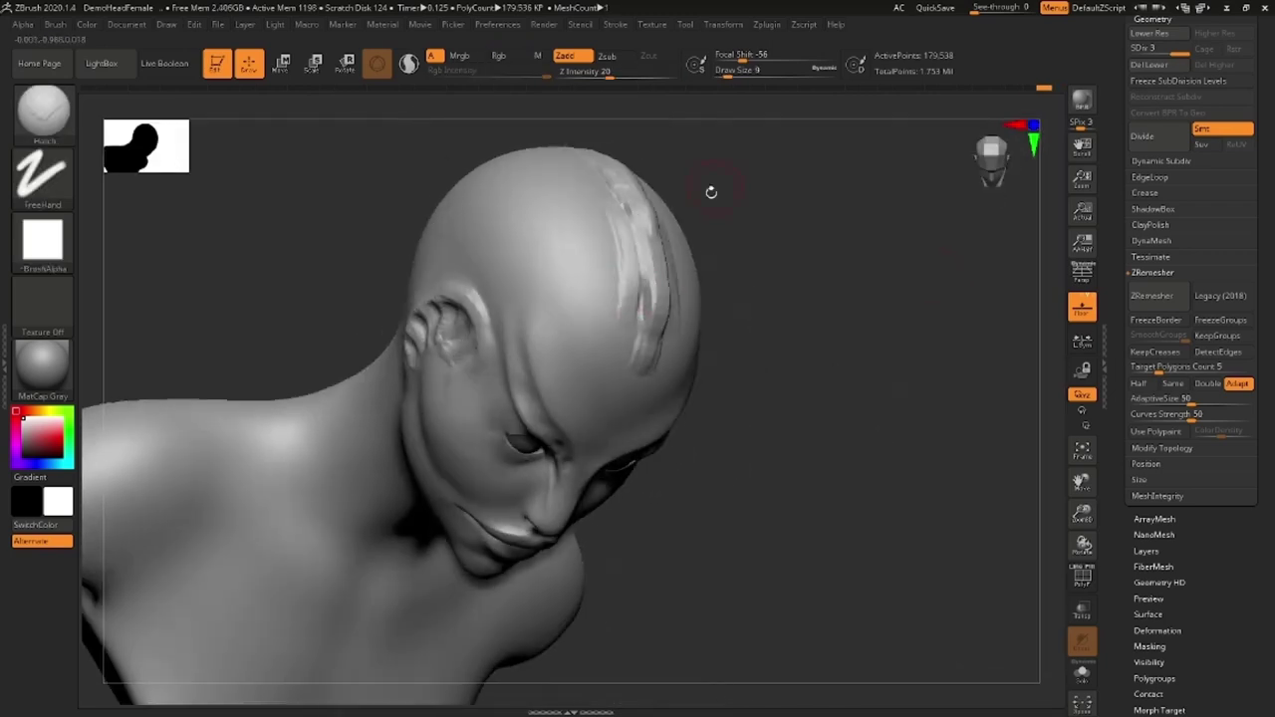
pyautogui.keyDown('shift'); pyautogui.moveTo(711, 191); pyautogui.dragTo(653, 260); pyautogui.keyUp('shift')
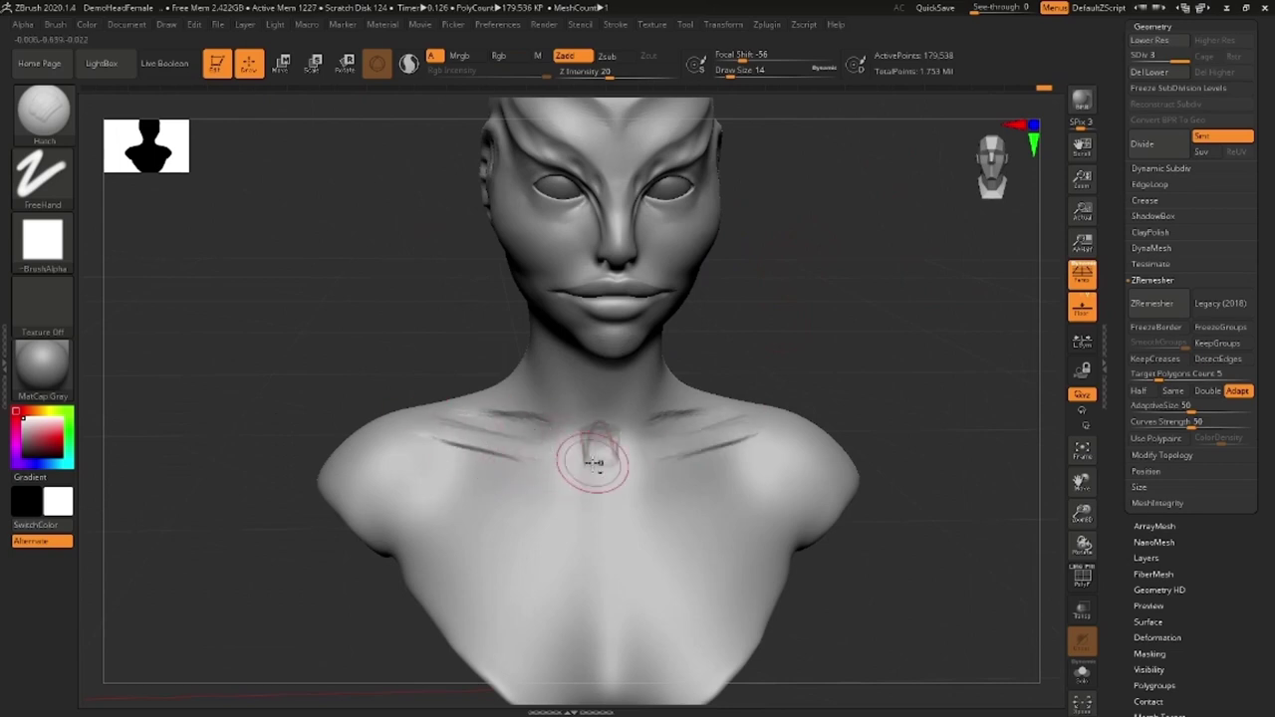
# - Smooth away the collarbone strokes and the chevron ridges down the chest
pyautogui.keyDown('shift'); pyautogui.moveTo(593, 463); pyautogui.dragTo(518, 417); pyautogui.keyUp('shift')
pyautogui.moveTo(518, 469)
pyautogui.mouseDown()
pyautogui.moveTo(441, 464)
pyautogui.moveTo(501, 464)
pyautogui.mouseUp()
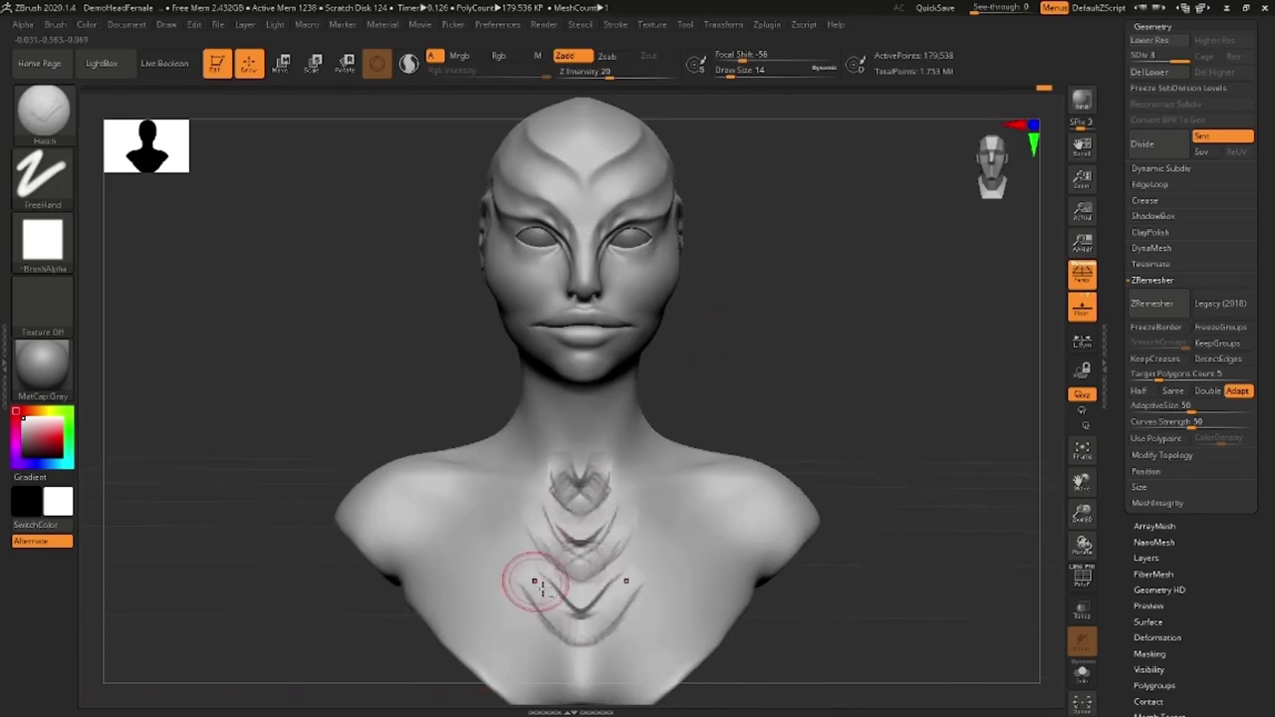
pyautogui.keyDown('shift'); pyautogui.moveTo(579, 588); pyautogui.dragTo(583, 478); pyautogui.keyUp('shift')
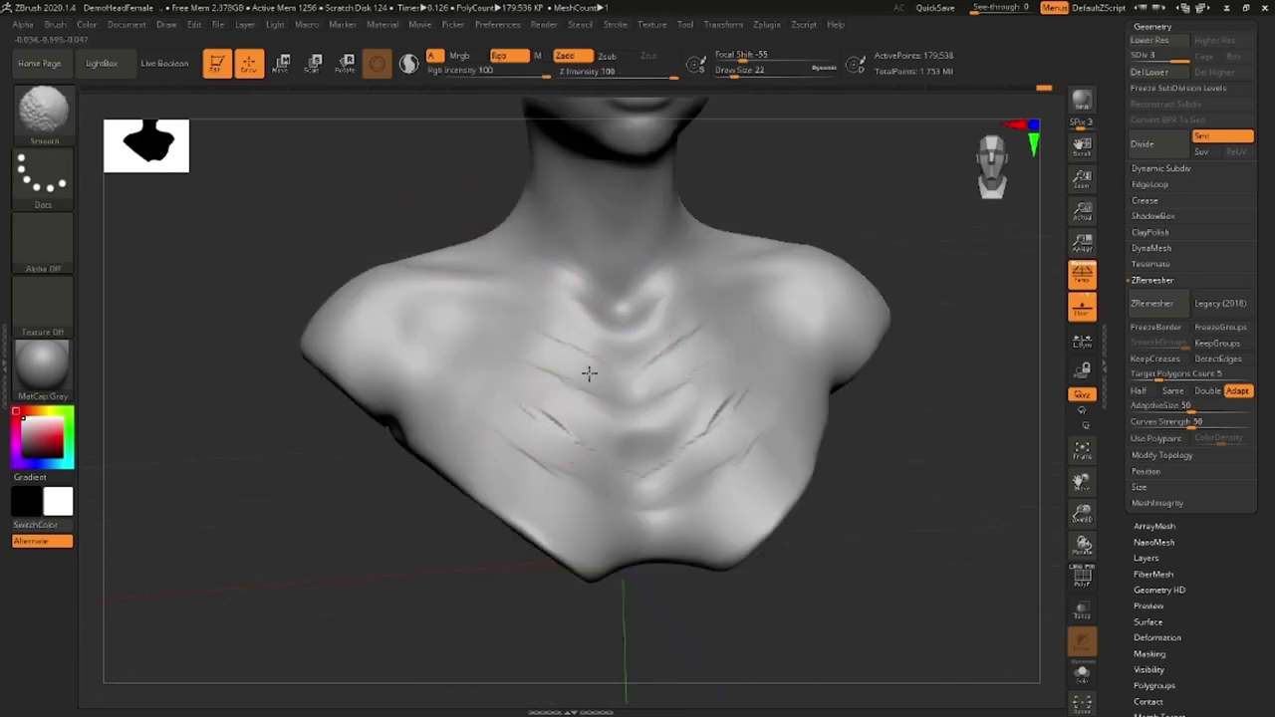
pyautogui.keyDown('shift'); pyautogui.moveTo(583, 369); pyautogui.dragTo(616, 493); pyautogui.keyUp('shift')
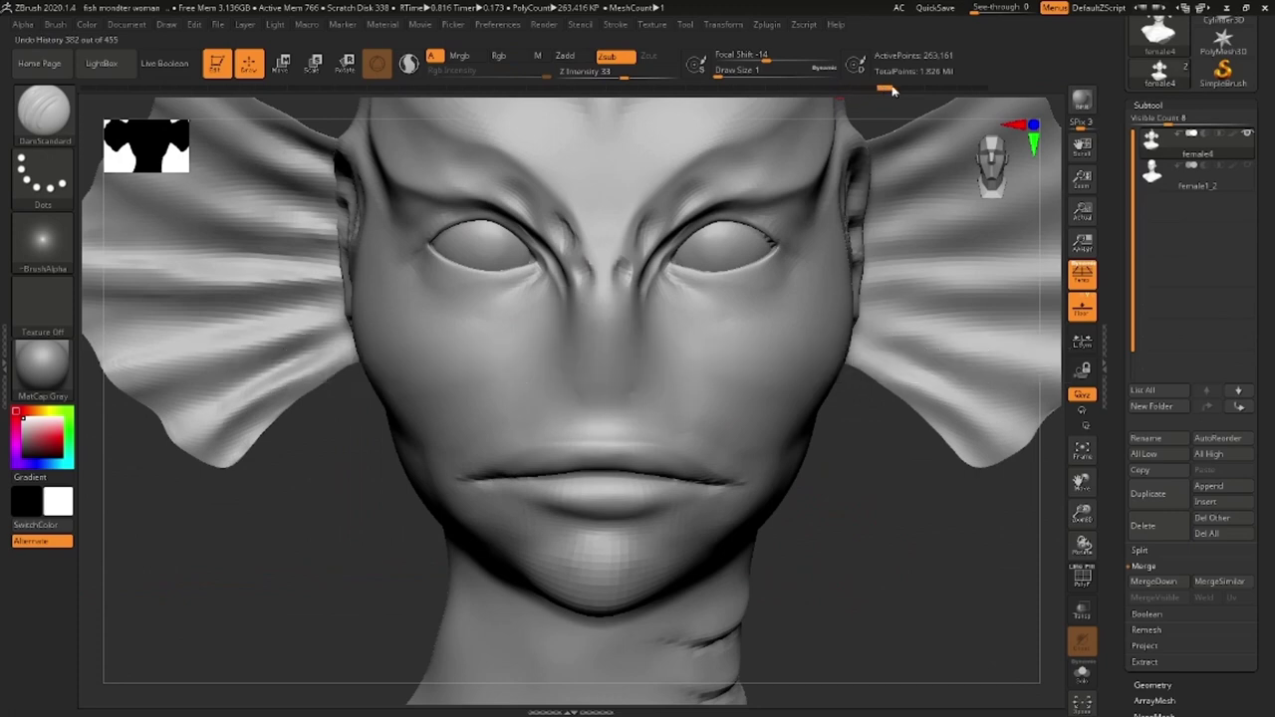
# - Frame the bust and zoom in close on the nose, mouth and cheek
pyautogui.moveTo(981, 85)
pyautogui.keyDown('ctrl'); pyautogui.mouseDown(button='right')
pyautogui.moveTo(743, 649)
pyautogui.moveTo(379, 355)
pyautogui.mouseUp(button='right'); pyautogui.keyUp('ctrl')
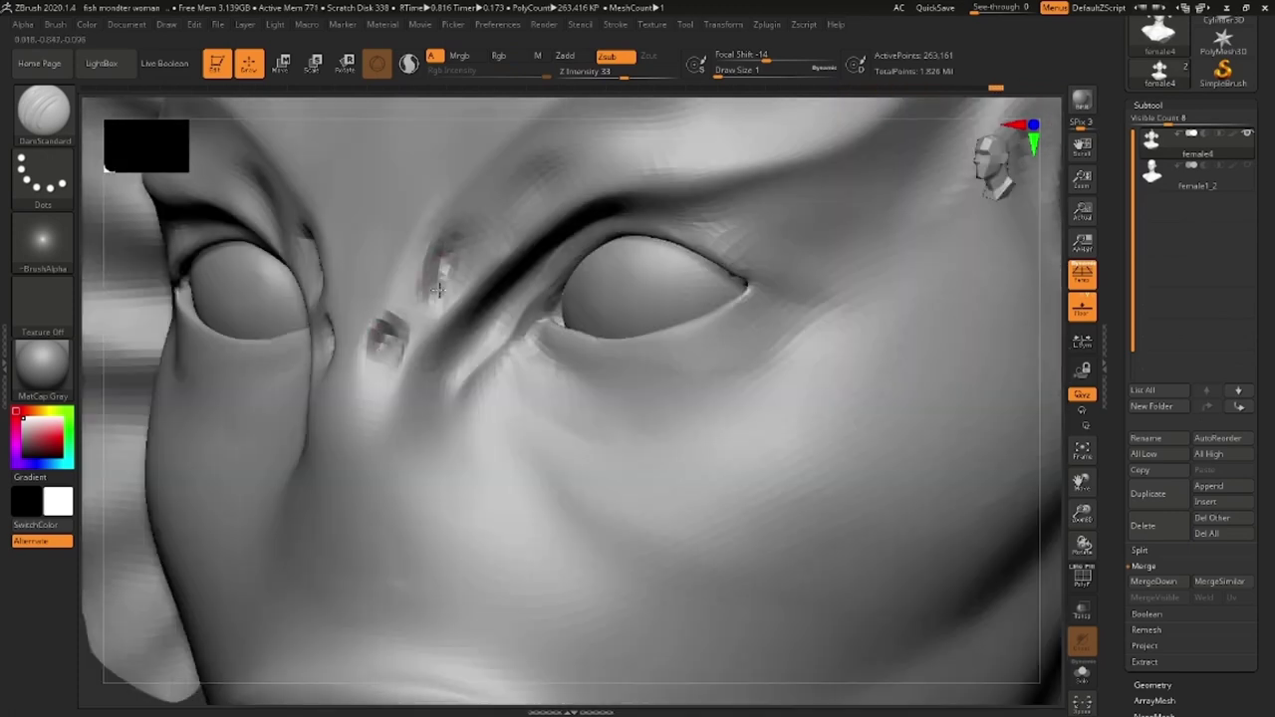
pyautogui.press('f')
pyautogui.keyDown('ctrl'); pyautogui.moveTo(834, 399); pyautogui.dragTo(447, 255, button='right'); pyautogui.keyUp('ctrl')
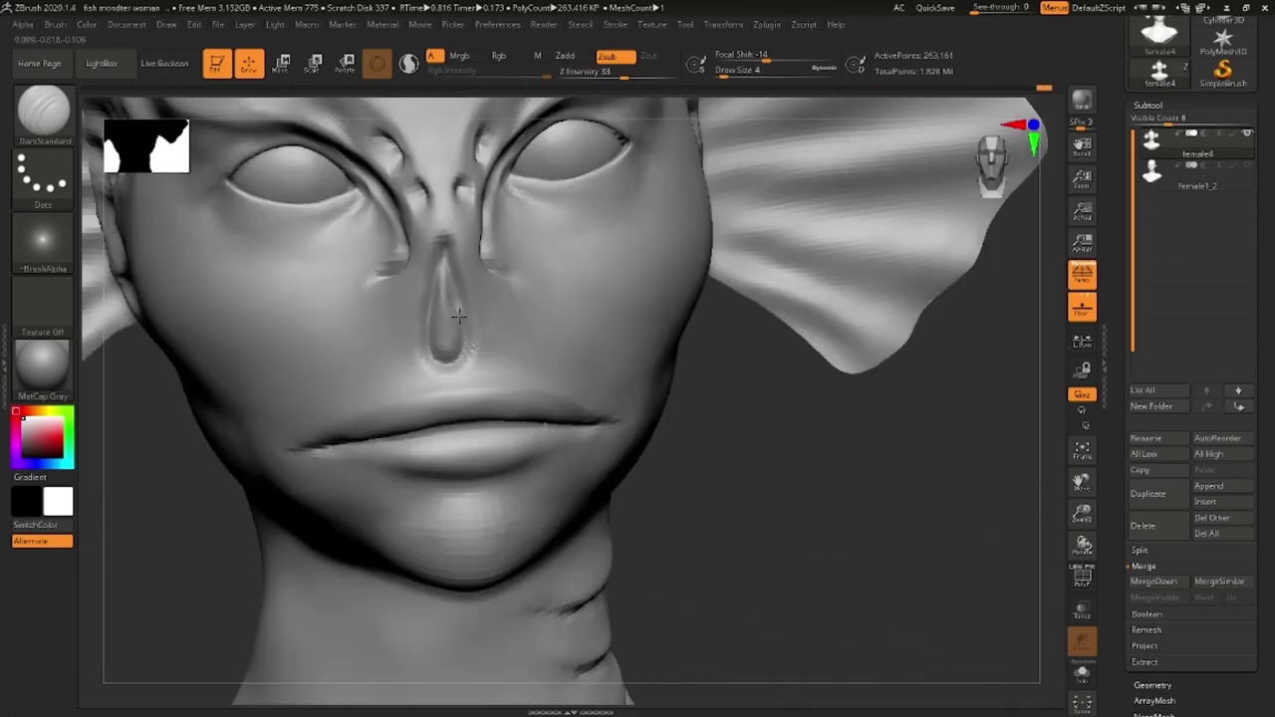
pyautogui.keyDown('ctrl'); pyautogui.moveTo(458, 315); pyautogui.dragTo(481, 299, button='right'); pyautogui.keyUp('ctrl')
pyautogui.moveTo(776, 541)
pyautogui.keyDown('ctrl'); pyautogui.mouseDown(button='right')
pyautogui.moveTo(429, 358)
pyautogui.moveTo(516, 350)
pyautogui.mouseUp(button='right'); pyautogui.keyUp('ctrl')
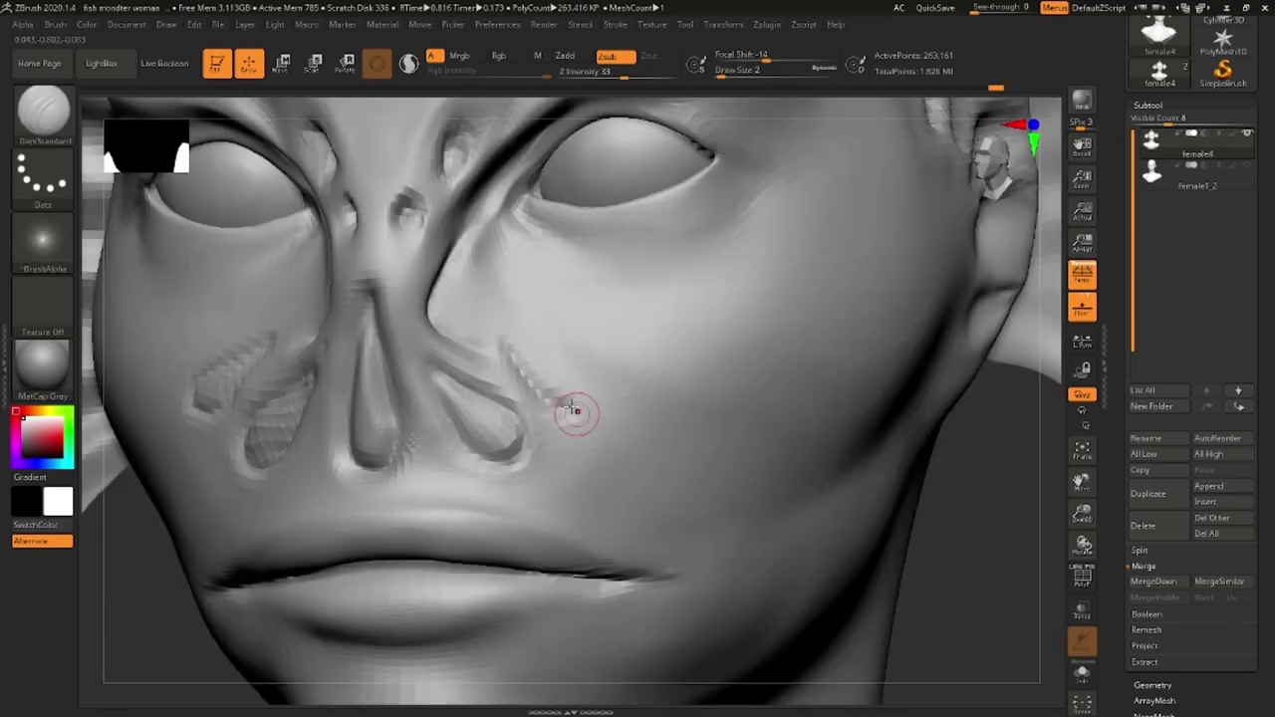
pyautogui.press('f')
pyautogui.moveTo(826, 441)
pyautogui.keyDown('ctrl'); pyautogui.mouseDown(button='right')
pyautogui.moveTo(851, 527)
pyautogui.moveTo(528, 397)
pyautogui.mouseUp(button='right'); pyautogui.keyUp('ctrl')
# - Switch to the Move Topological brush (B, M, T) and refine the nose close up
pyautogui.press('b')
pyautogui.press('m')
pyautogui.press('t')
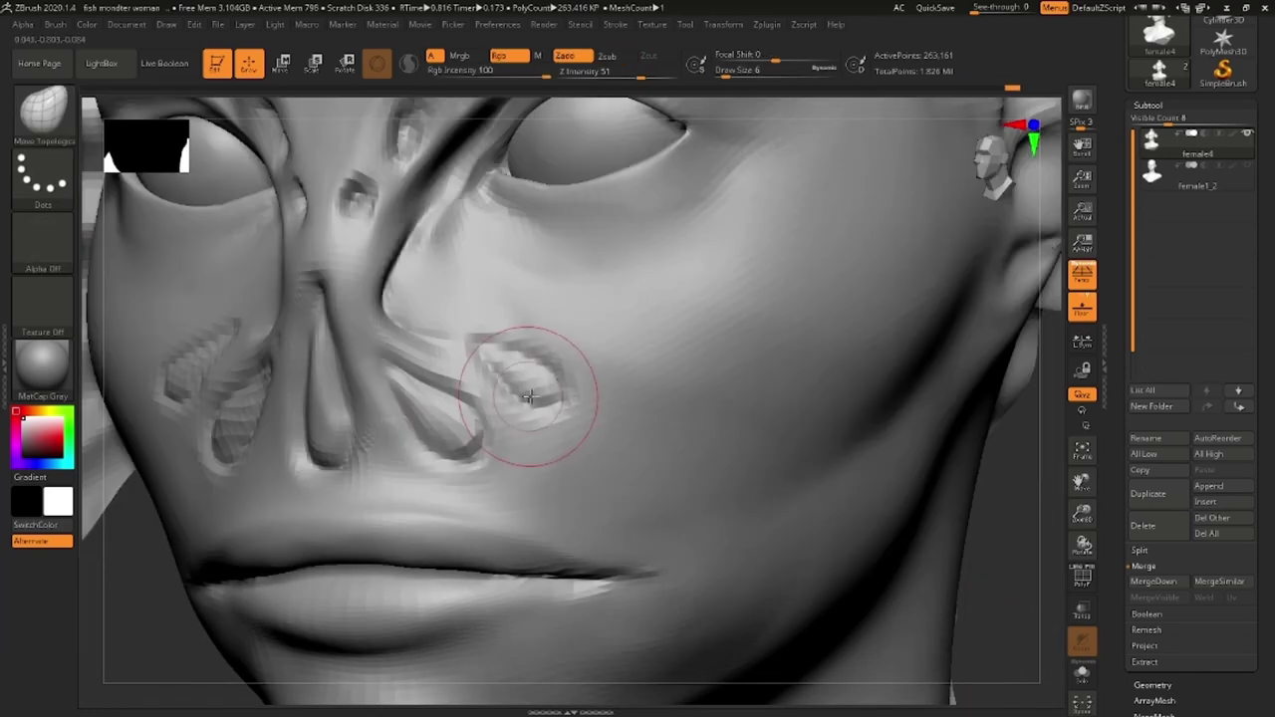
pyautogui.press('f')
pyautogui.moveTo(904, 308)
pyautogui.keyDown('ctrl'); pyautogui.mouseDown(button='right')
pyautogui.moveTo(597, 399)
pyautogui.moveTo(468, 339)
pyautogui.mouseUp(button='right'); pyautogui.keyUp('ctrl')
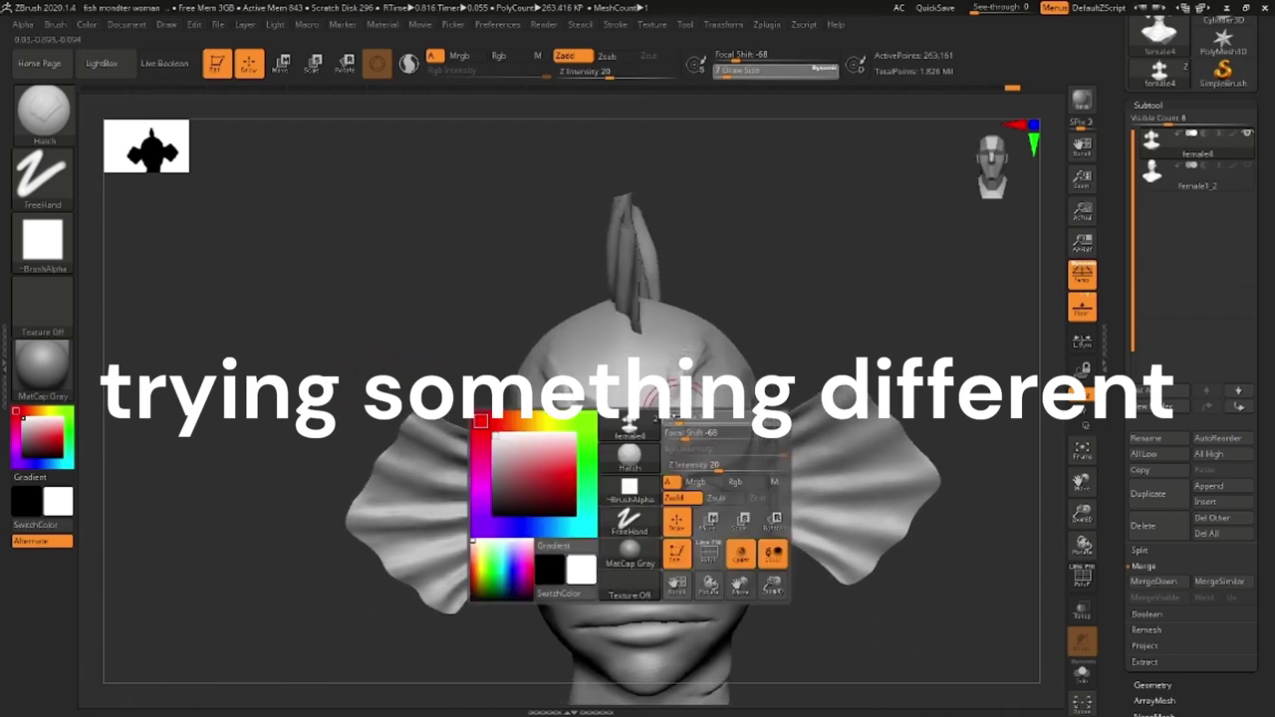
pyautogui.moveTo(637, 428); pyautogui.dragTo(584, 439, button='right')
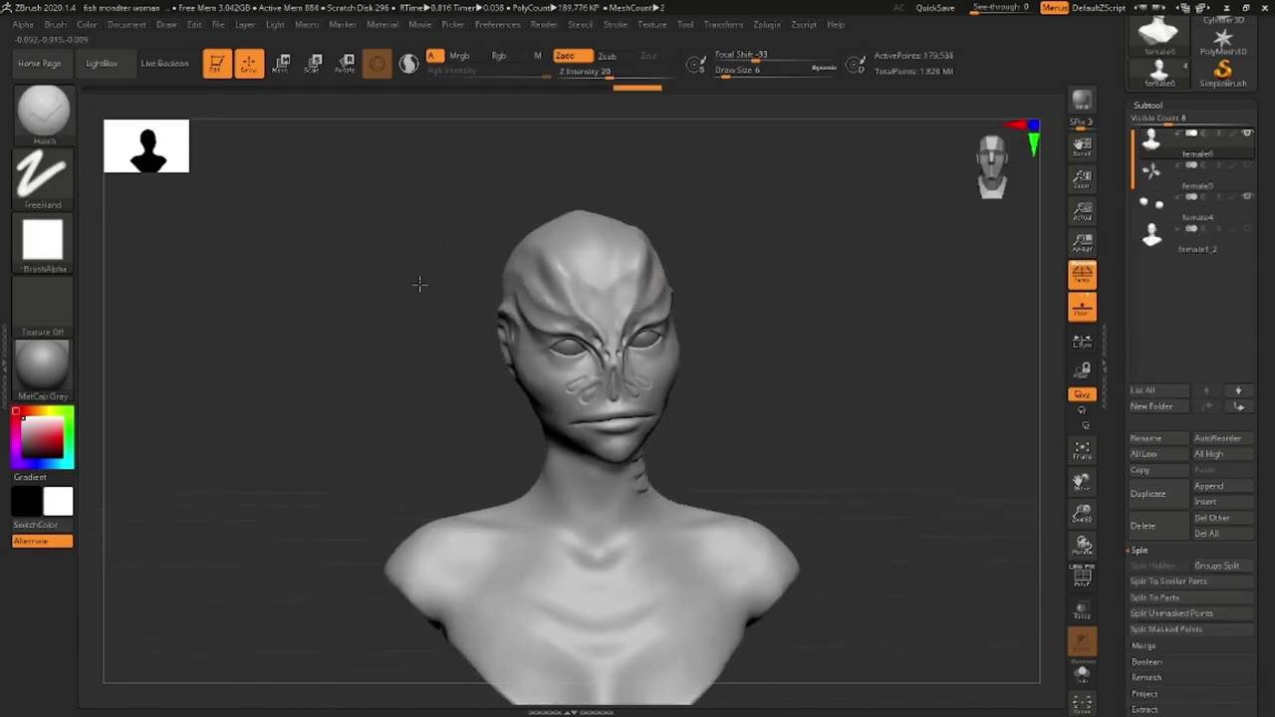
# - Orbit around the head, adding striation lines across the cheek and a gill-like slit
pyautogui.moveTo(421, 281)
pyautogui.mouseDown()
pyautogui.moveTo(393, 307)
pyautogui.moveTo(421, 268)
pyautogui.moveTo(677, 308)
pyautogui.moveTo(594, 300)
pyautogui.moveTo(717, 298)
pyautogui.moveTo(621, 479)
pyautogui.mouseUp()
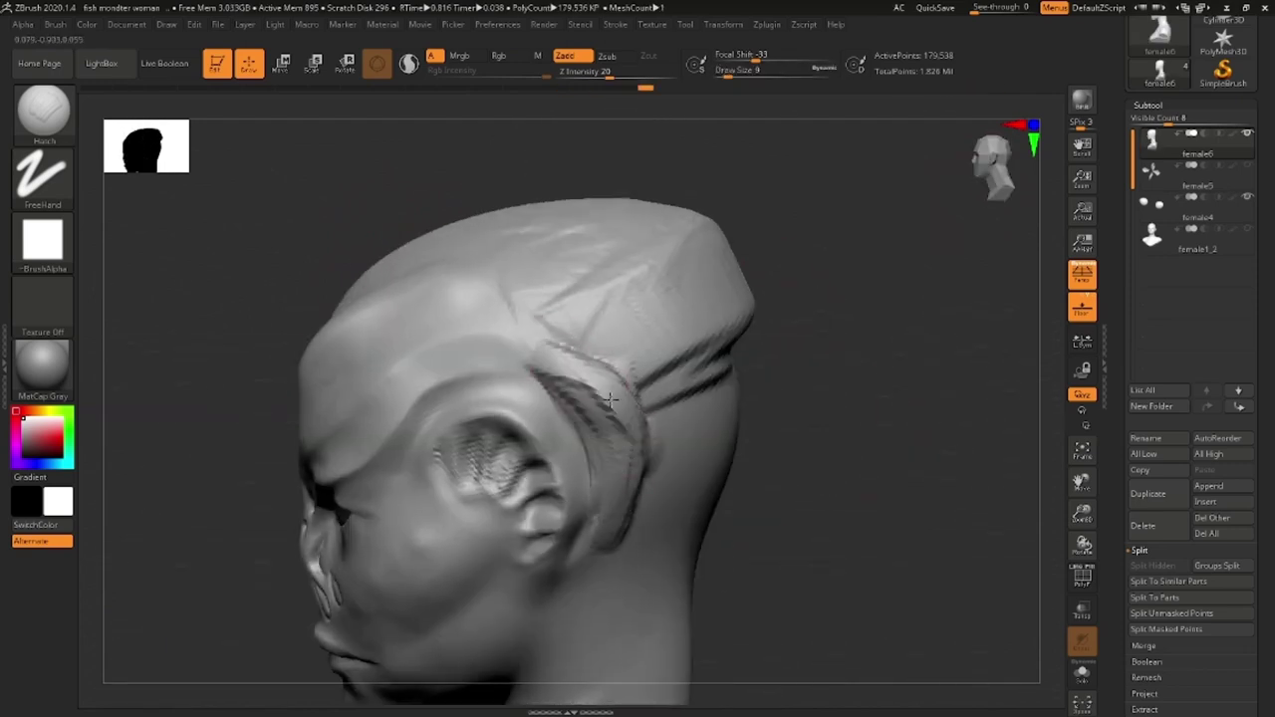
pyautogui.moveTo(609, 399)
pyautogui.mouseDown()
pyautogui.moveTo(286, 341)
pyautogui.moveTo(483, 176)
pyautogui.moveTo(829, 353)
pyautogui.moveTo(544, 345)
pyautogui.moveTo(441, 388)
pyautogui.moveTo(581, 515)
pyautogui.moveTo(372, 302)
pyautogui.moveTo(372, 395)
pyautogui.moveTo(354, 445)
pyautogui.moveTo(589, 637)
pyautogui.moveTo(757, 365)
pyautogui.moveTo(649, 422)
pyautogui.mouseUp()
pyautogui.moveTo(602, 355)
pyautogui.mouseDown()
pyautogui.moveTo(466, 333)
pyautogui.moveTo(537, 324)
pyautogui.moveTo(534, 433)
pyautogui.moveTo(548, 407)
pyautogui.moveTo(570, 413)
pyautogui.mouseUp()
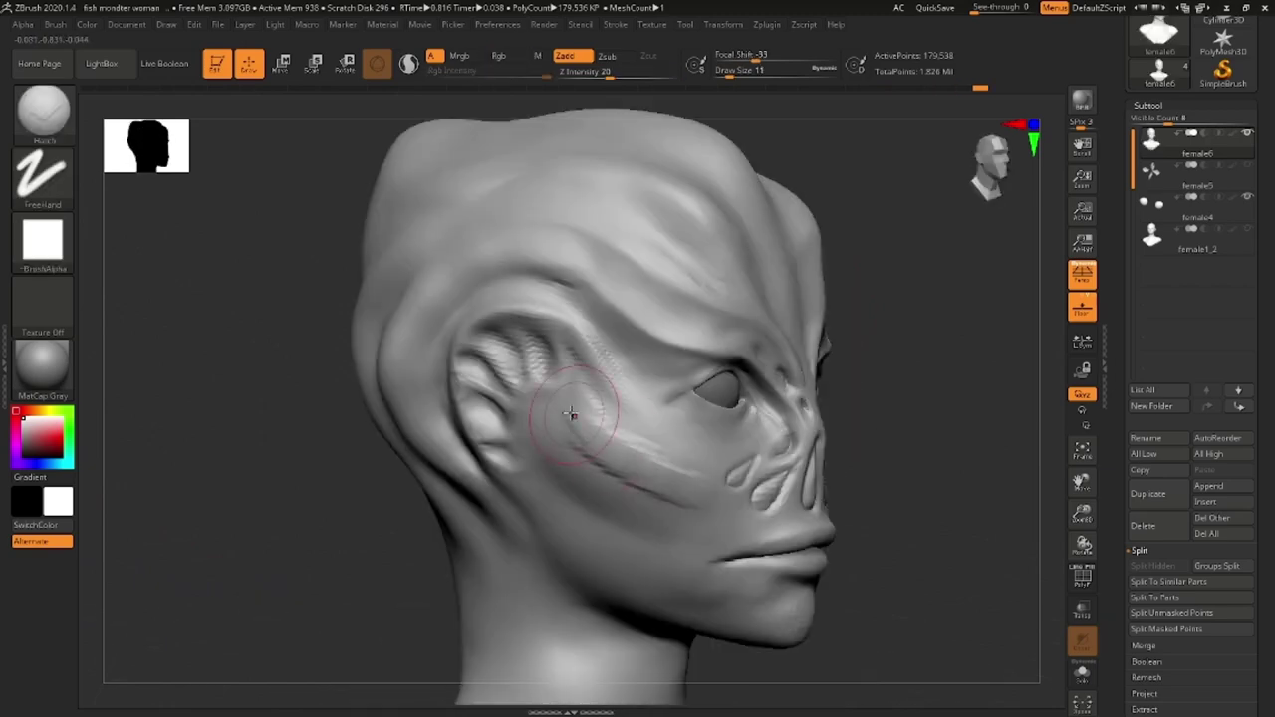
pyautogui.moveTo(677, 531); pyautogui.dragTo(655, 494)
pyautogui.moveTo(575, 407)
pyautogui.mouseDown()
pyautogui.moveTo(691, 418)
pyautogui.moveTo(687, 404)
pyautogui.moveTo(485, 412)
pyautogui.moveTo(801, 378)
pyautogui.moveTo(482, 453)
pyautogui.mouseUp()
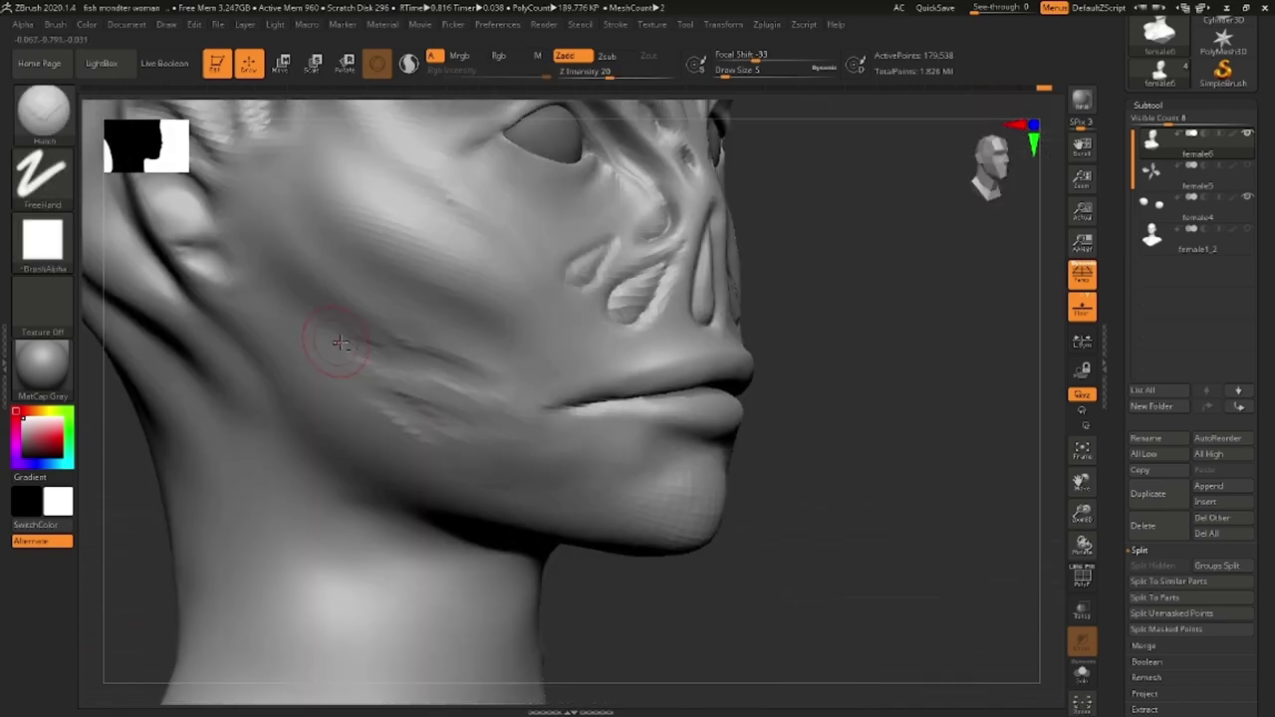
pyautogui.moveTo(304, 352); pyautogui.dragTo(309, 357)
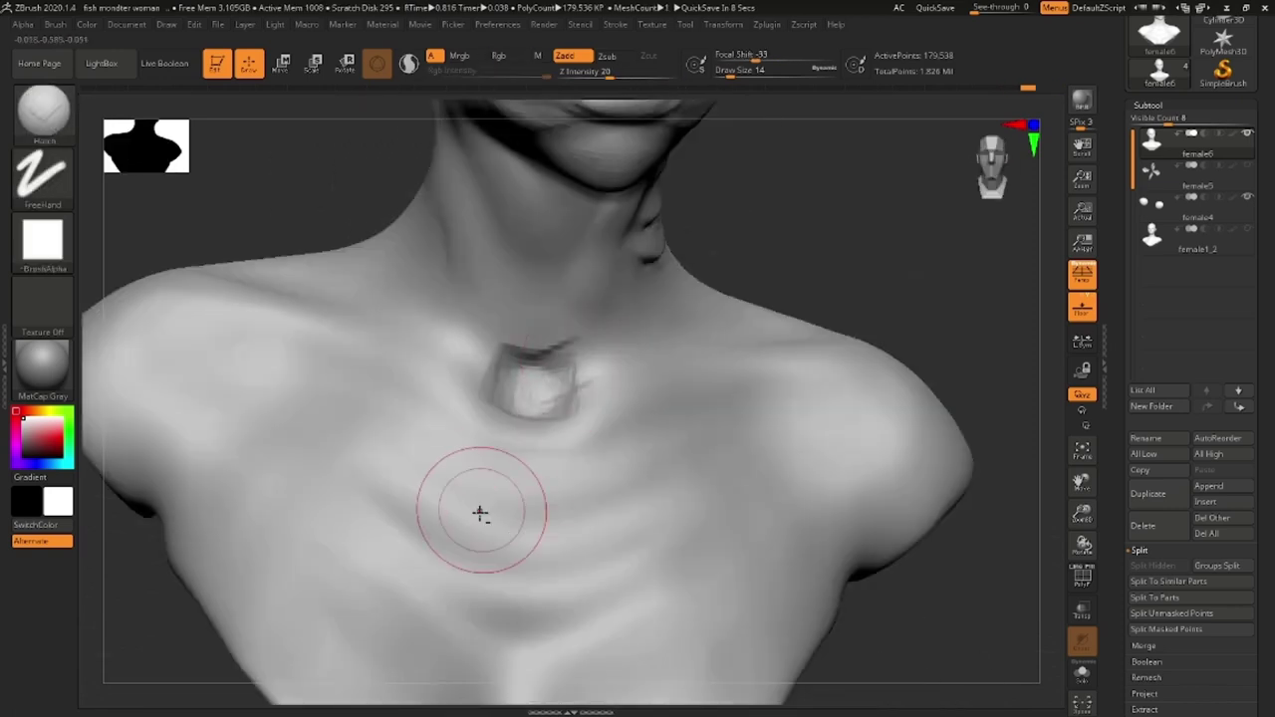
pyautogui.moveTo(436, 501); pyautogui.dragTo(556, 515)
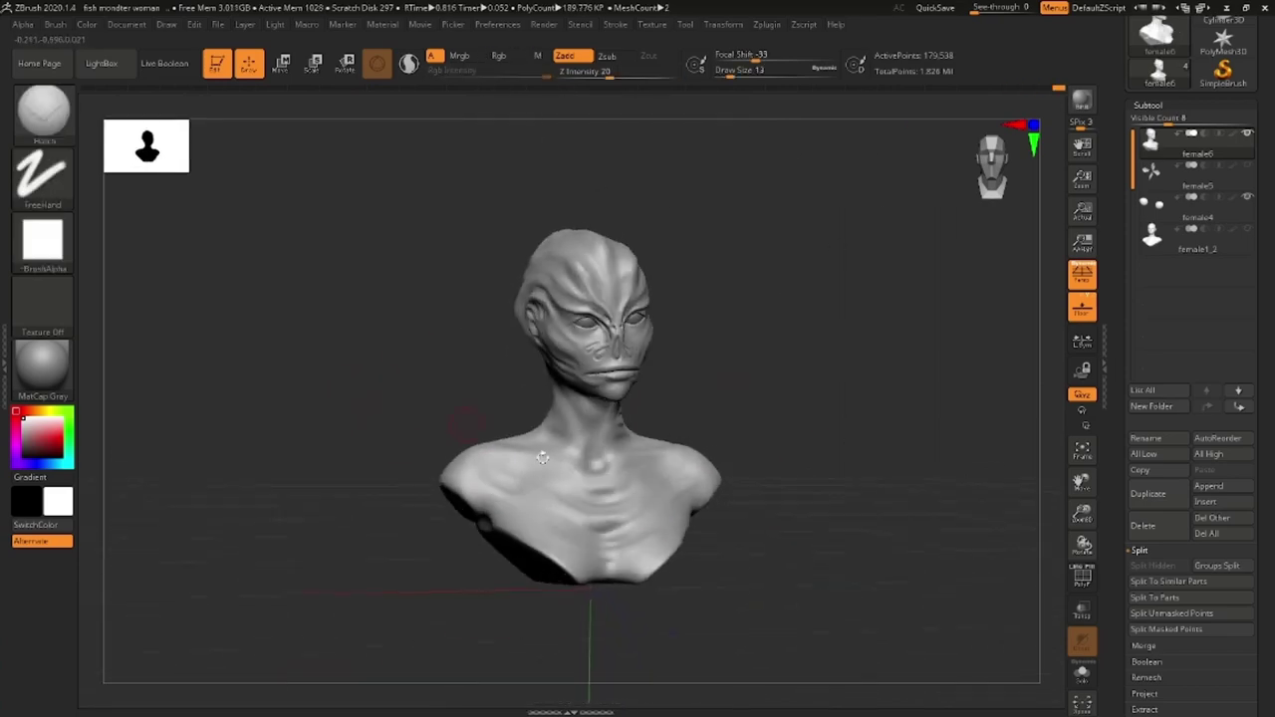
# - Try a vertical-bars alpha, revert to a no-alpha brush, then BPR render with Shift+R
pyautogui.click(42, 239)
pyautogui.click(378, 460)
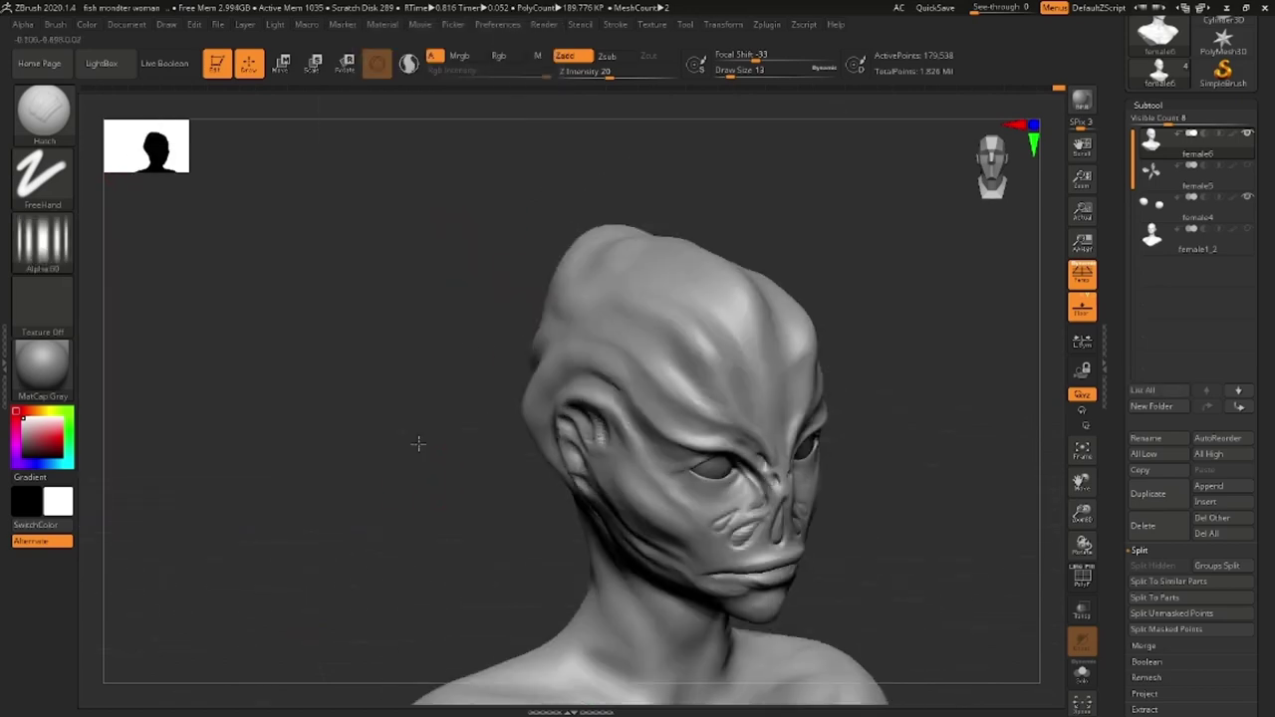
pyautogui.click(43, 174)
pyautogui.click(335, 203)
pyautogui.press('b')
pyautogui.click(625, 336)
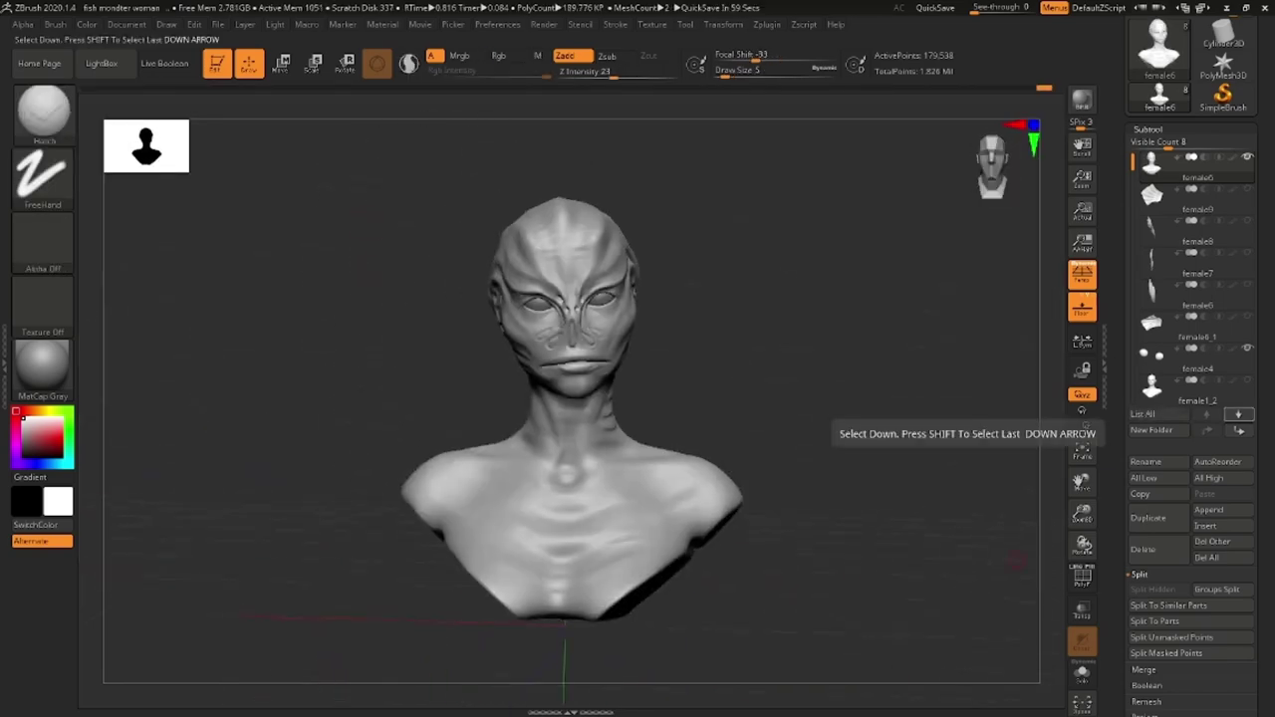
pyautogui.hotkey('shift', 'r')
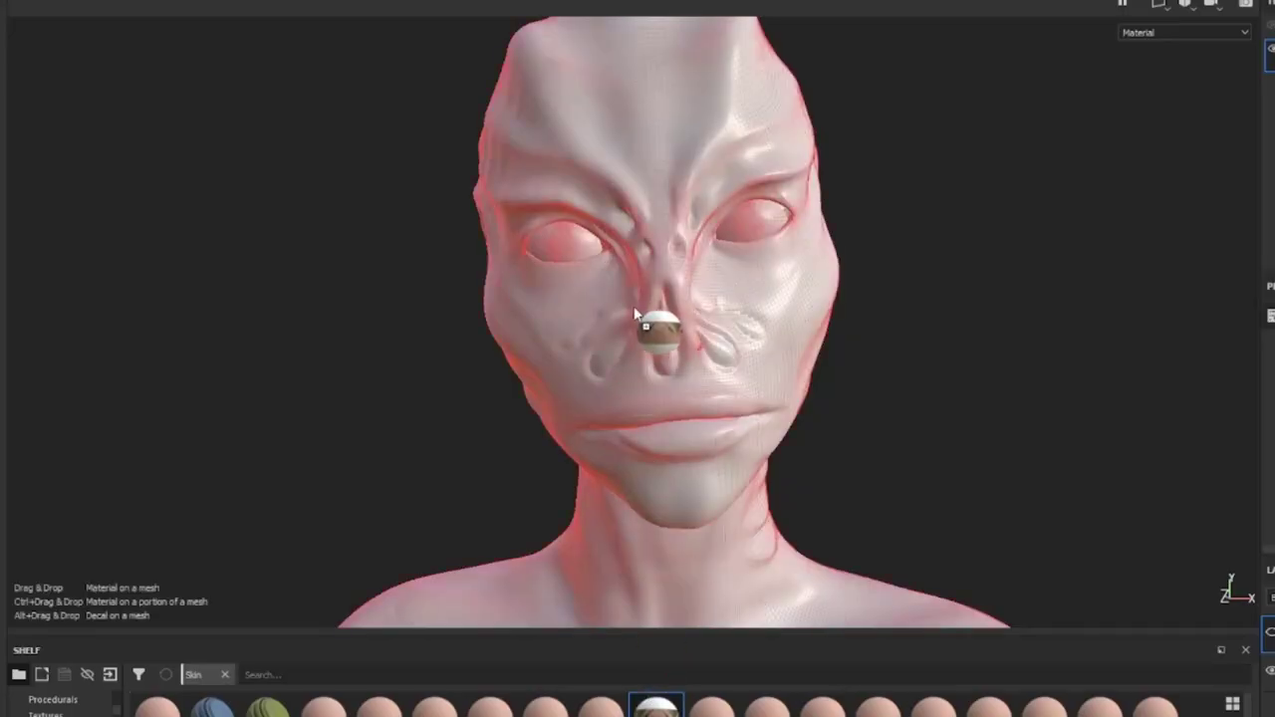
# - Apply the skin material to the mesh and check the forehead and left side
pyautogui.moveTo(637, 312); pyautogui.dragTo(647, 319)
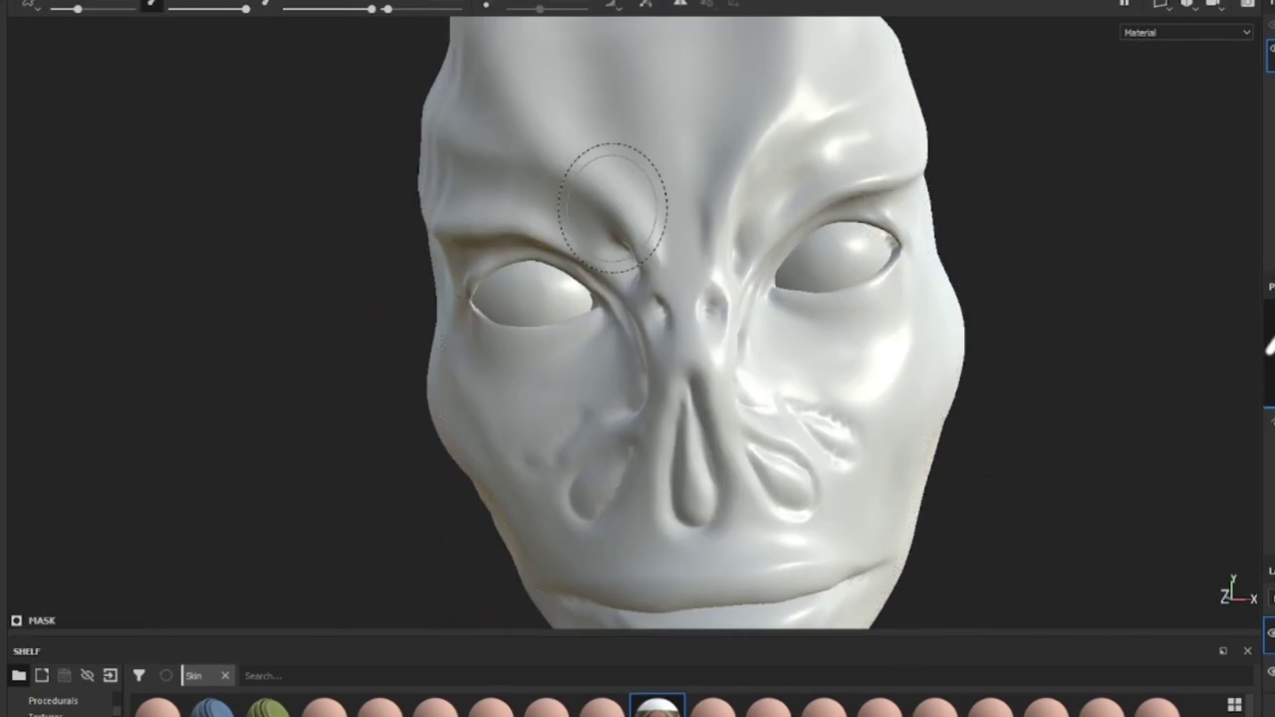
pyautogui.scroll(-2, 737, 257)
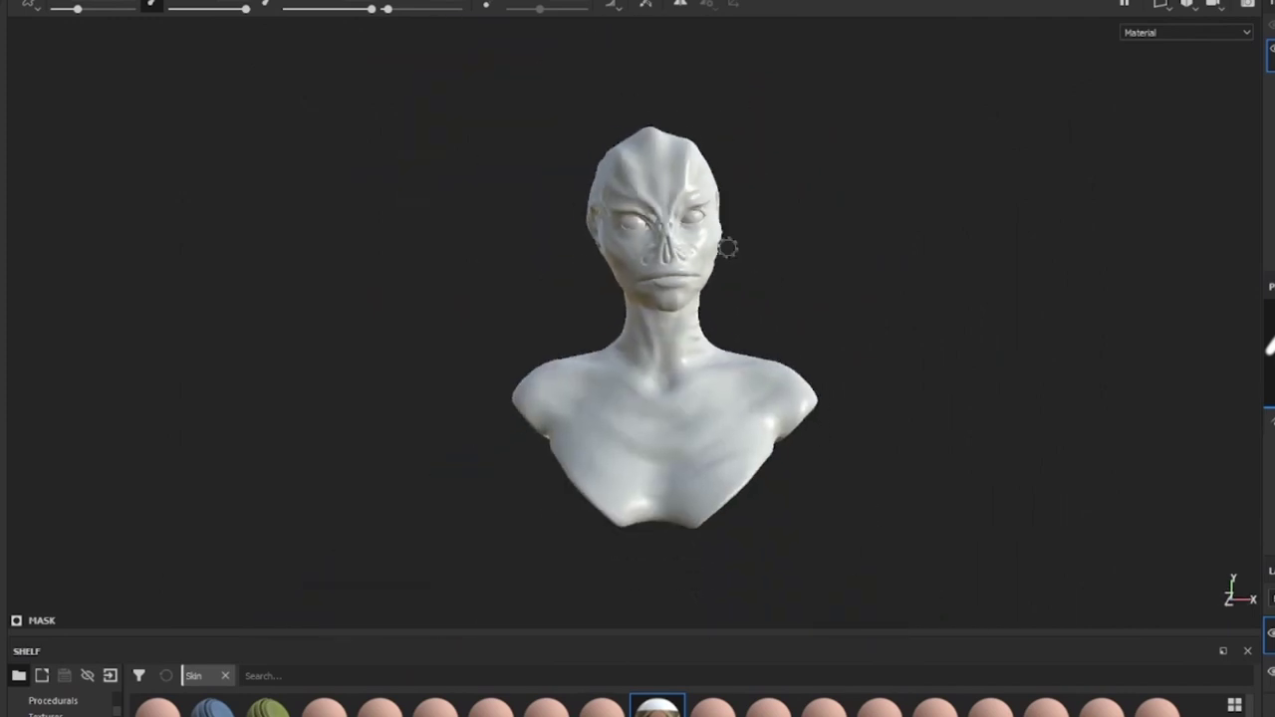
pyautogui.scroll(8, 697, 239)
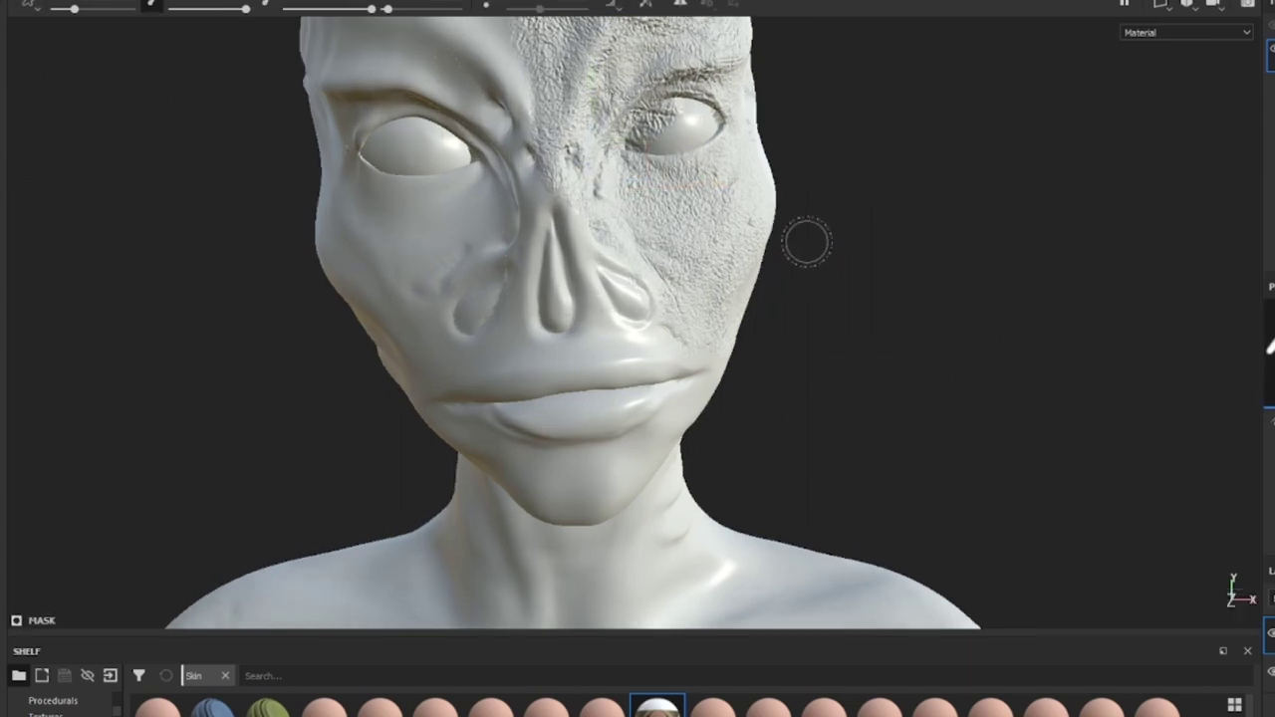
pyautogui.moveTo(806, 239); pyautogui.dragTo(853, 299)
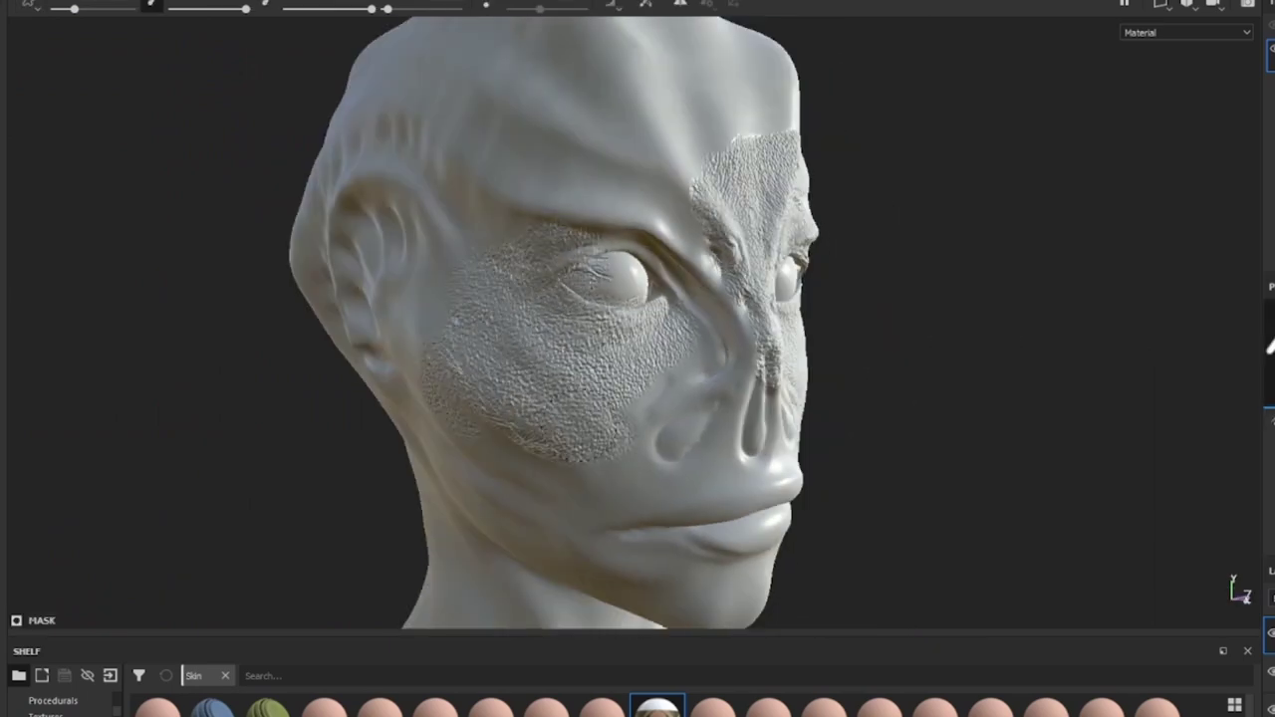
pyautogui.moveTo(768, 369)
pyautogui.keyDown('alt'); pyautogui.mouseDown()
pyautogui.moveTo(539, 275)
pyautogui.moveTo(267, 194)
pyautogui.mouseUp(); pyautogui.keyUp('alt')
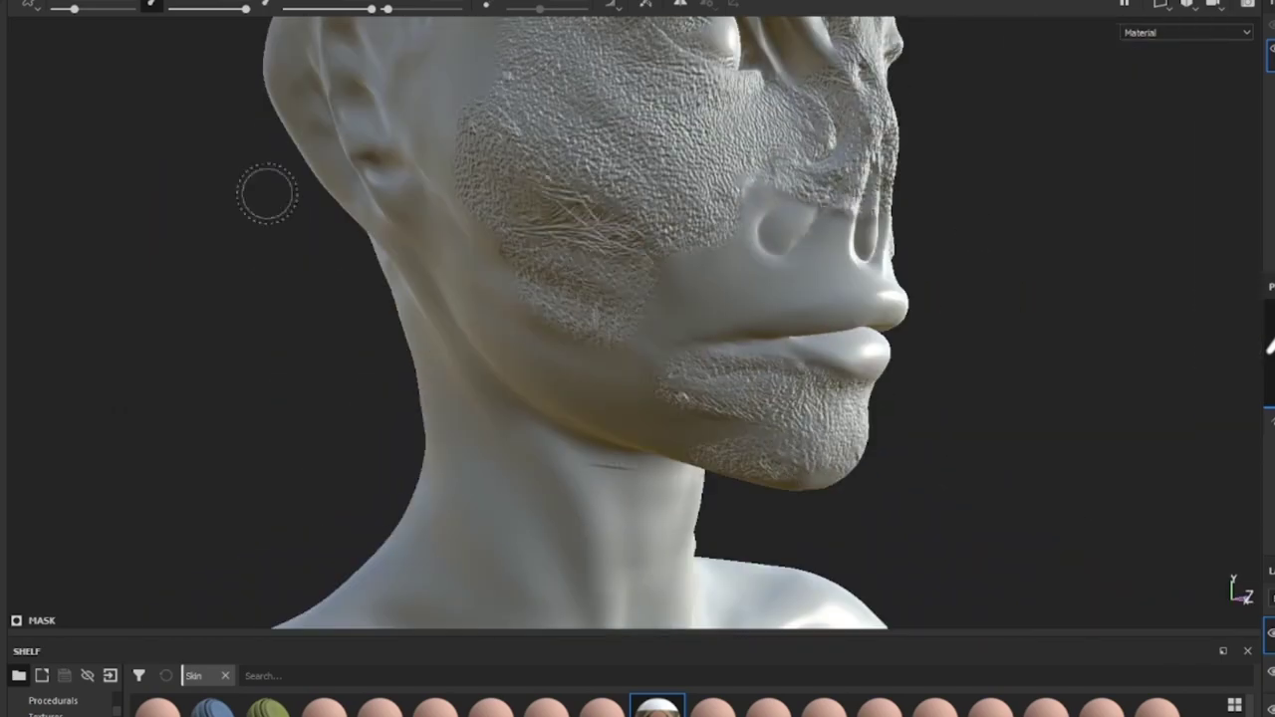
pyautogui.keyDown('alt'); pyautogui.moveTo(267, 193); pyautogui.dragTo(584, 356, button='right'); pyautogui.keyUp('alt')
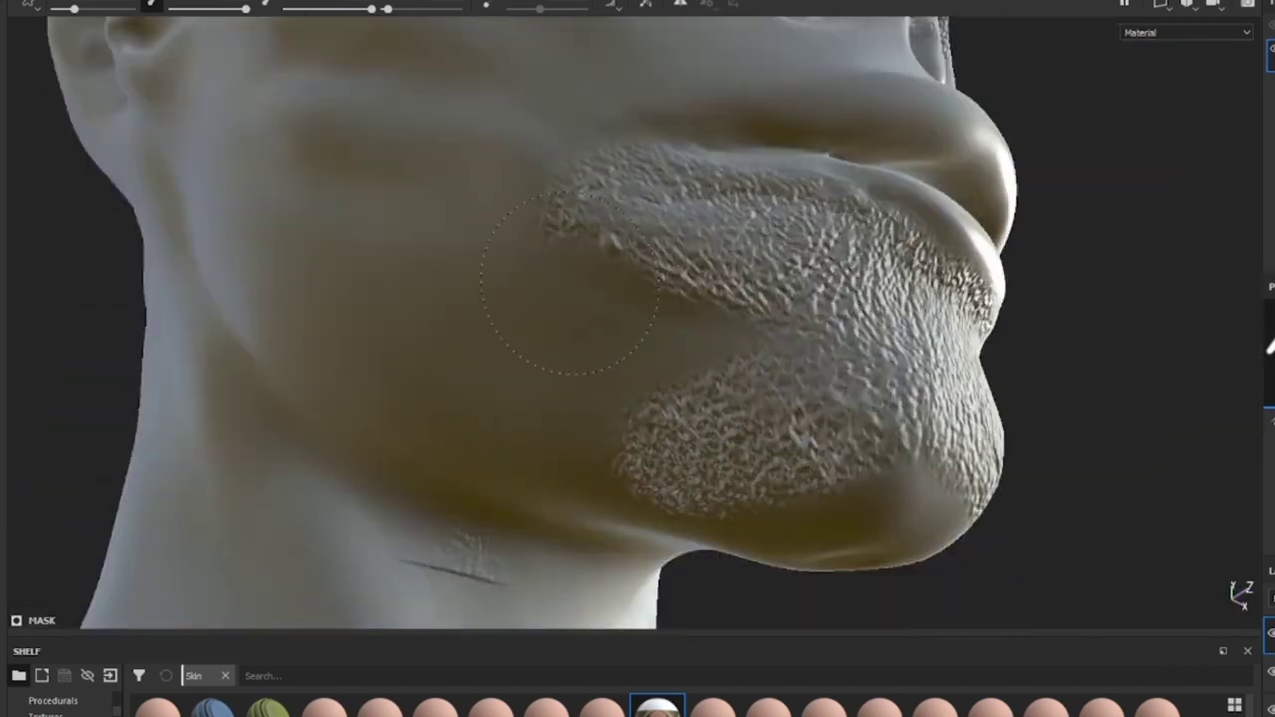
# - Paint bumpy skin texture onto the chin and review the front of the face and neck
pyautogui.keyDown('alt'); pyautogui.moveTo(584, 355); pyautogui.dragTo(697, 222); pyautogui.keyUp('alt')
pyautogui.keyDown('alt'); pyautogui.moveTo(697, 223); pyautogui.dragTo(1079, 253, button='right'); pyautogui.keyUp('alt')
pyautogui.keyDown('alt'); pyautogui.moveTo(1078, 253); pyautogui.dragTo(850, 211, button='middle'); pyautogui.keyUp('alt')
pyautogui.moveTo(850, 212)
pyautogui.keyDown('alt'); pyautogui.mouseDown()
pyautogui.moveTo(877, 302)
pyautogui.moveTo(368, 187)
pyautogui.mouseUp(); pyautogui.keyUp('alt')
pyautogui.keyDown('alt'); pyautogui.moveTo(368, 187); pyautogui.dragTo(561, 173, button='right'); pyautogui.keyUp('alt')
pyautogui.keyDown('alt'); pyautogui.moveTo(561, 173); pyautogui.dragTo(822, 299, button='middle'); pyautogui.keyUp('alt')
pyautogui.keyDown('alt'); pyautogui.moveTo(822, 299); pyautogui.dragTo(867, 299); pyautogui.keyUp('alt')
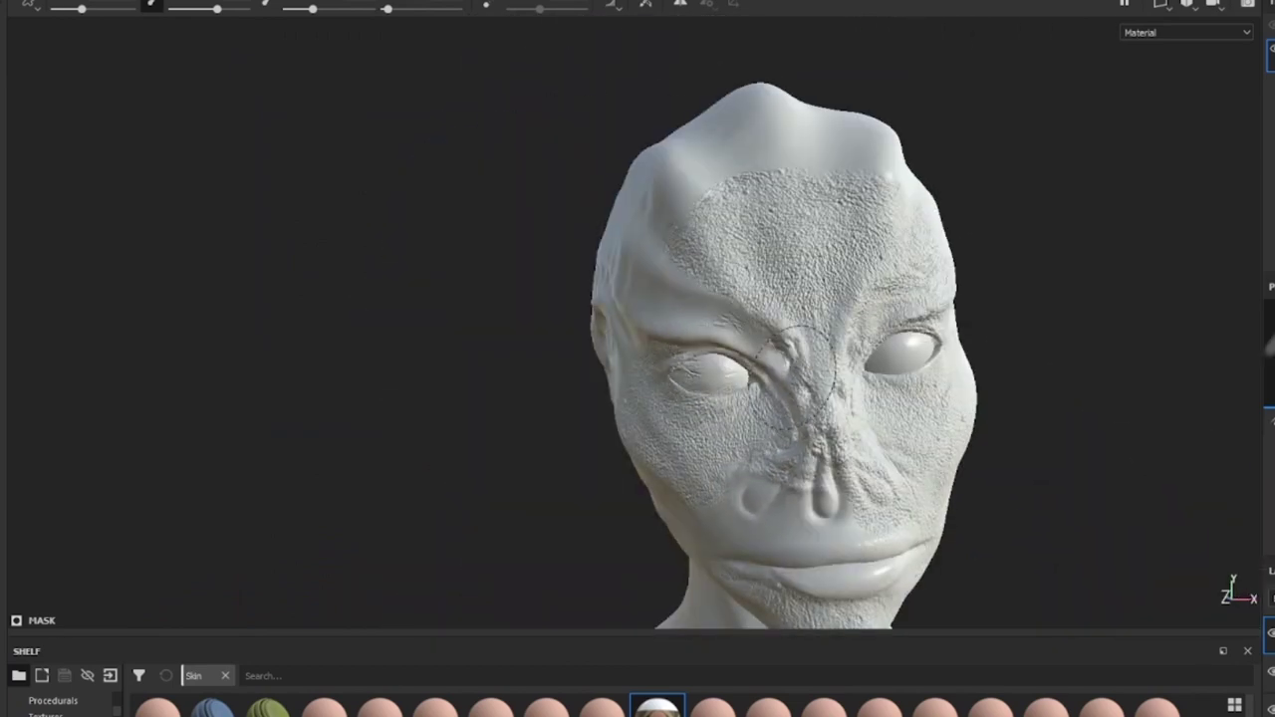
pyautogui.keyDown('alt'); pyautogui.moveTo(866, 299); pyautogui.dragTo(847, 308, button='right'); pyautogui.keyUp('alt')
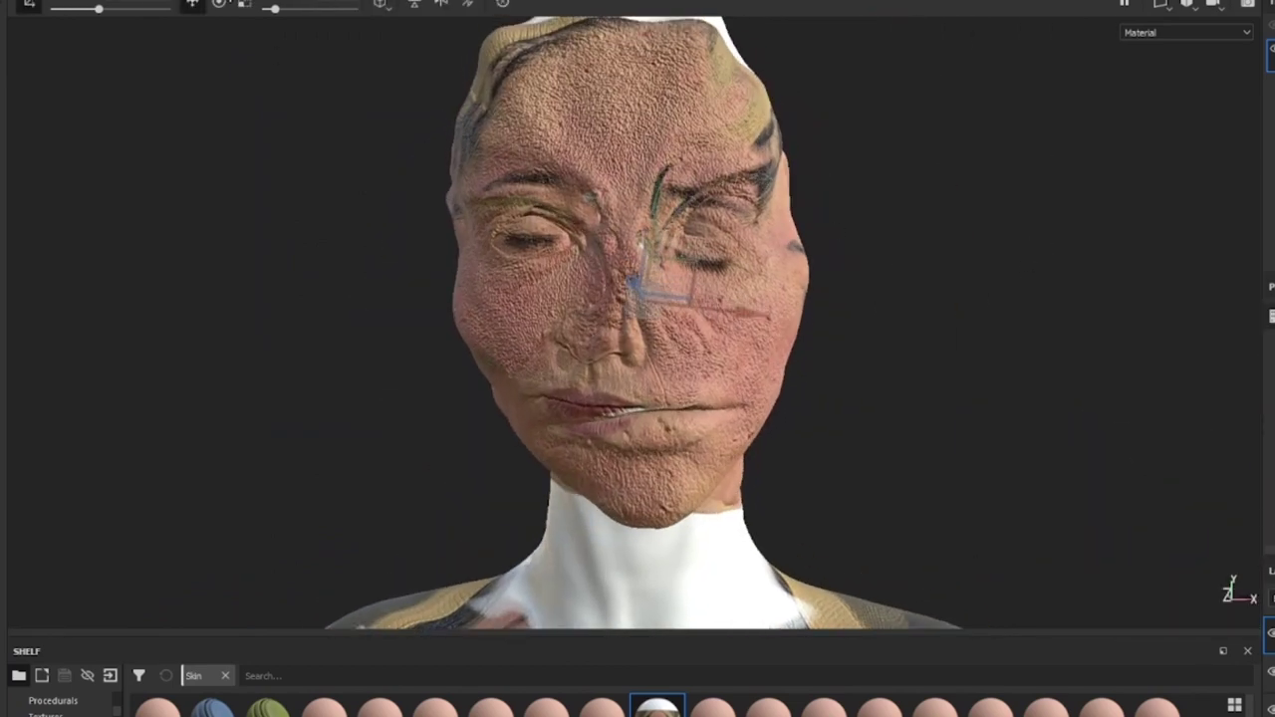
pyautogui.click(213, 4)
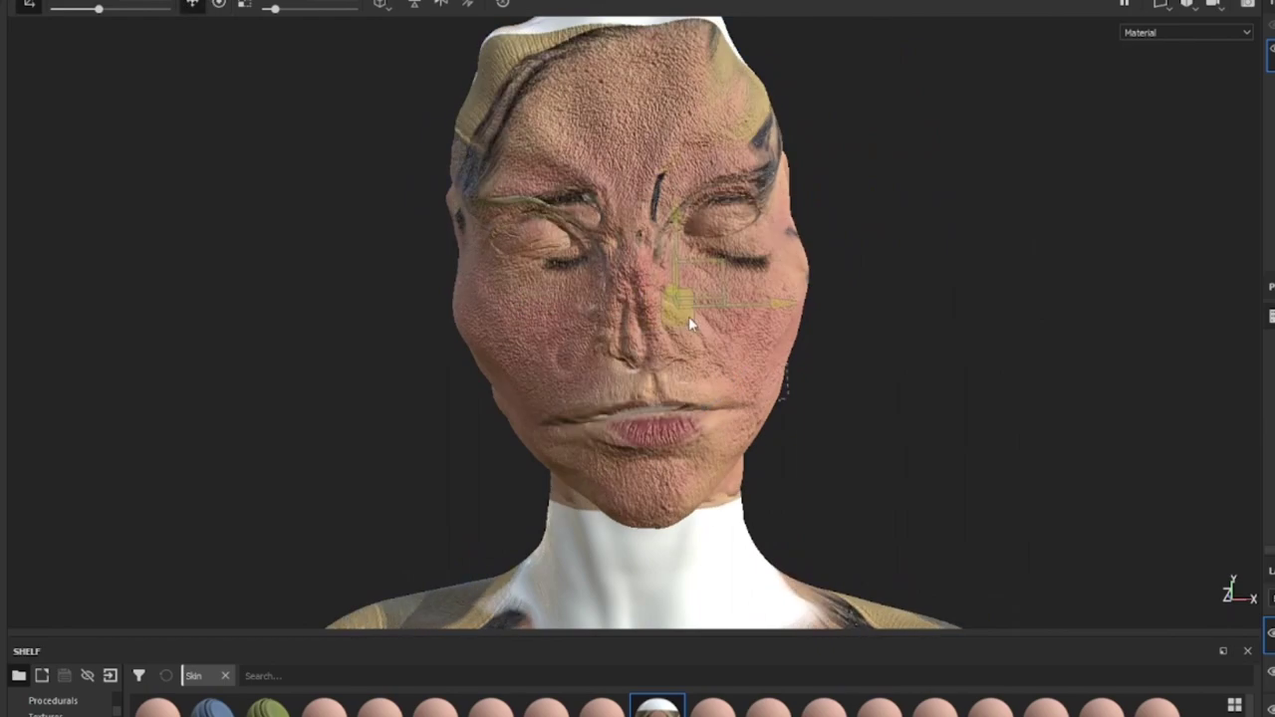
# - Review the textured face from three-quarter and wider frontal views
pyautogui.moveTo(651, 326)
pyautogui.keyDown('alt'); pyautogui.mouseDown()
pyautogui.moveTo(630, 311)
pyautogui.moveTo(693, 88)
pyautogui.moveTo(744, 137)
pyautogui.mouseUp(); pyautogui.keyUp('alt')
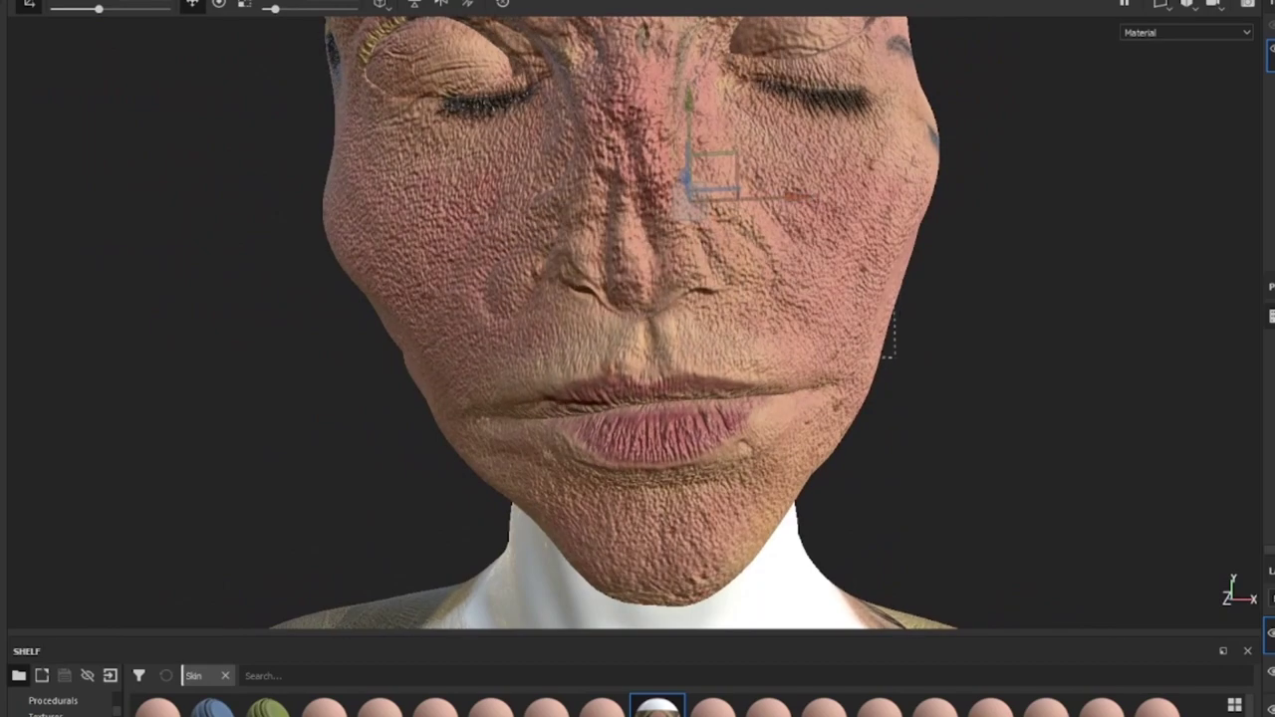
pyautogui.scroll(-2, 969, 301)
pyautogui.keyDown('alt'); pyautogui.moveTo(969, 301); pyautogui.dragTo(970, 301); pyautogui.keyUp('alt')
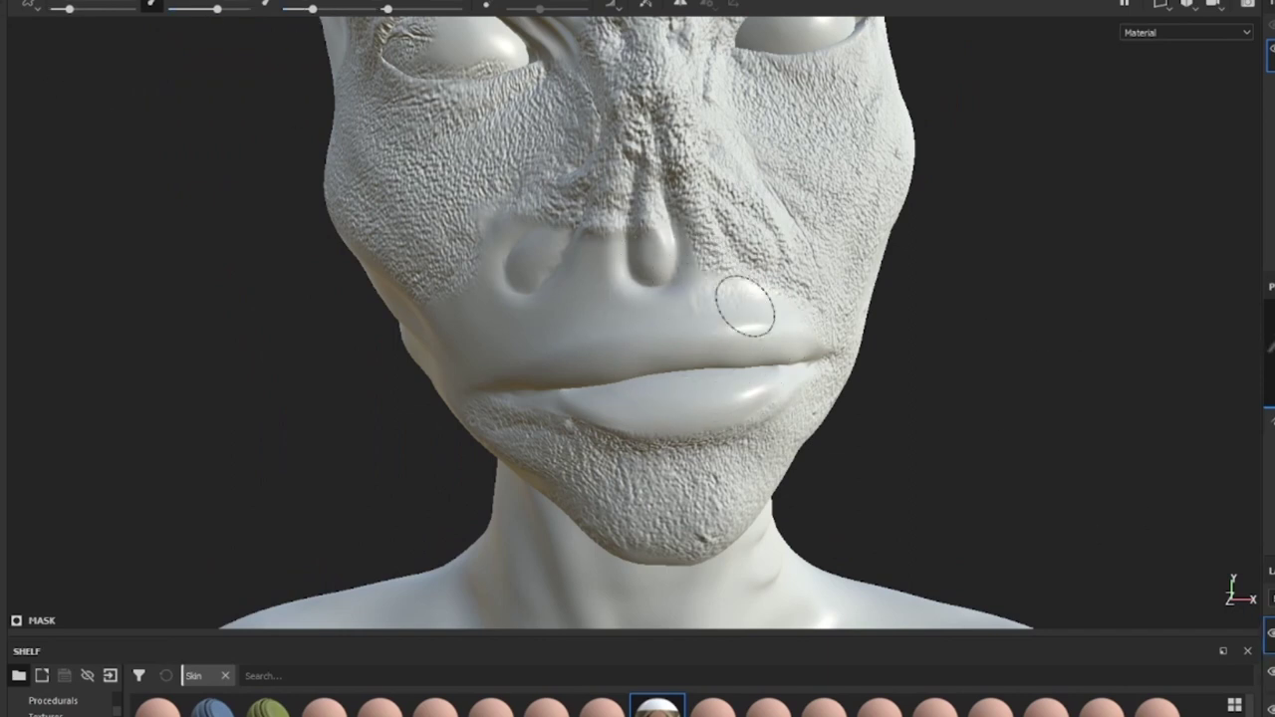
pyautogui.scroll(-3, 616, 308)
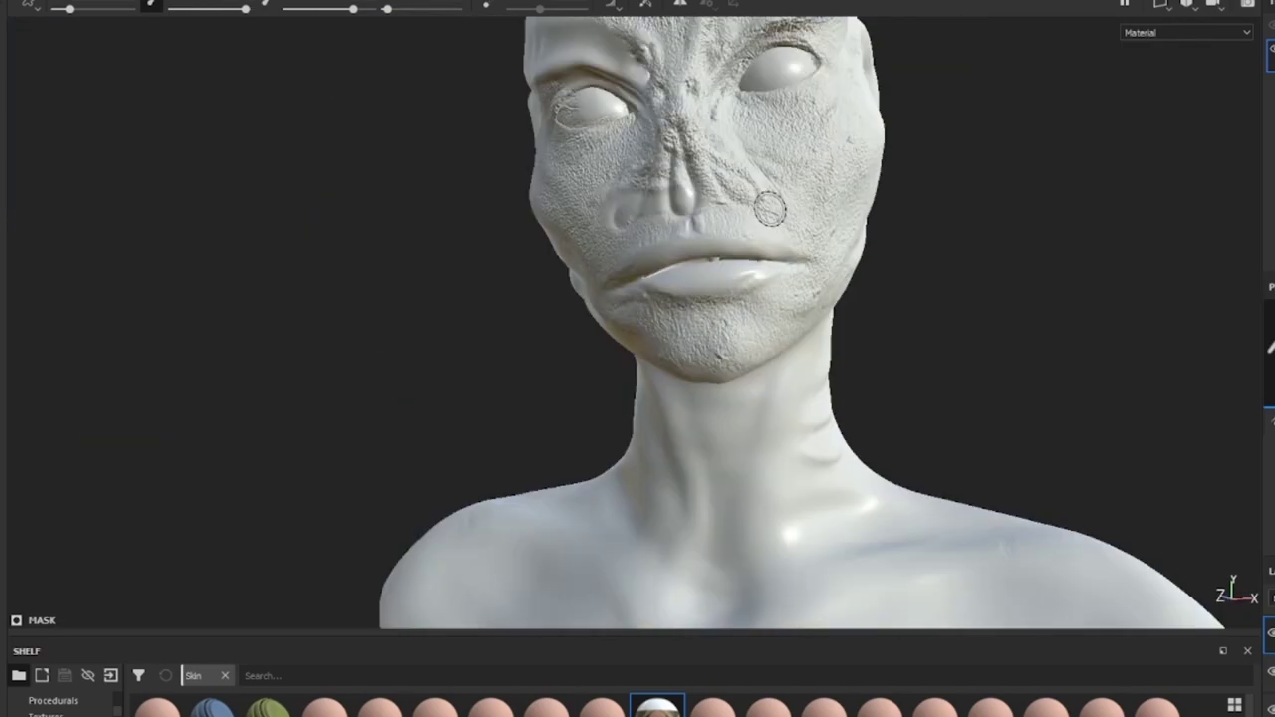
pyautogui.scroll(5, 615, 309)
pyautogui.scroll(3, 629, 204)
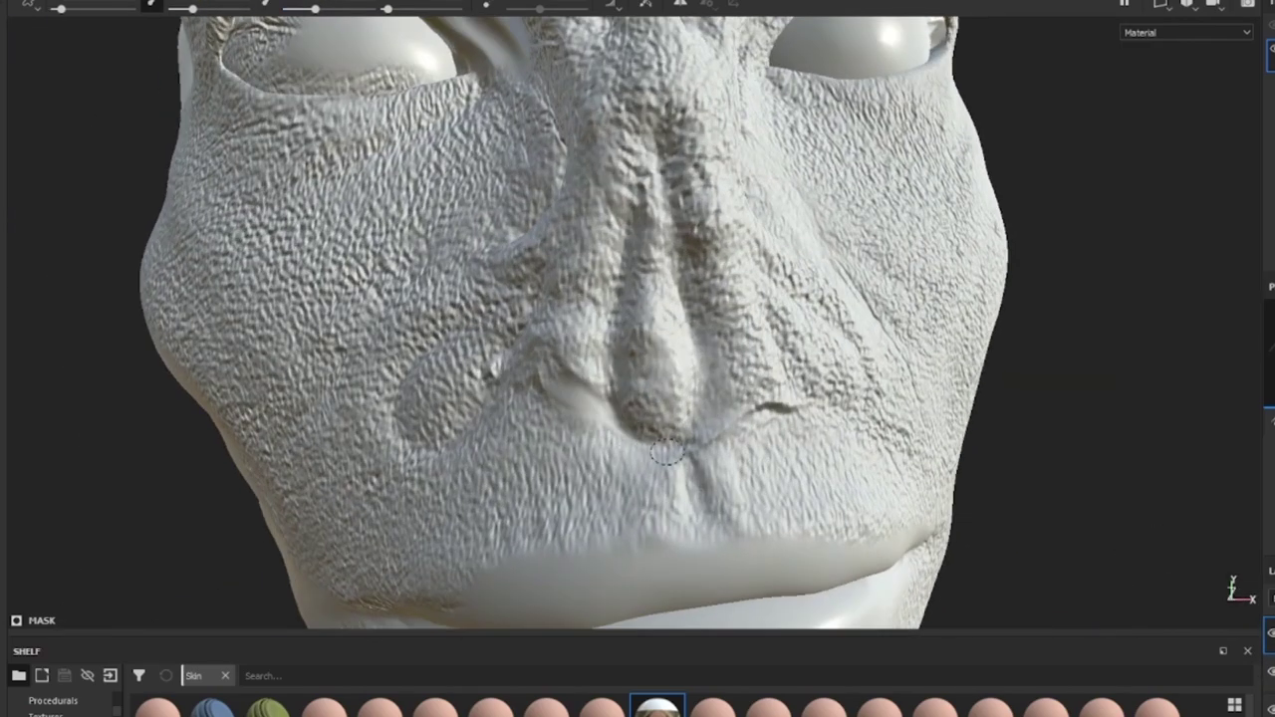
pyautogui.scroll(-4, 738, 424)
pyautogui.scroll(-4, 875, 322)
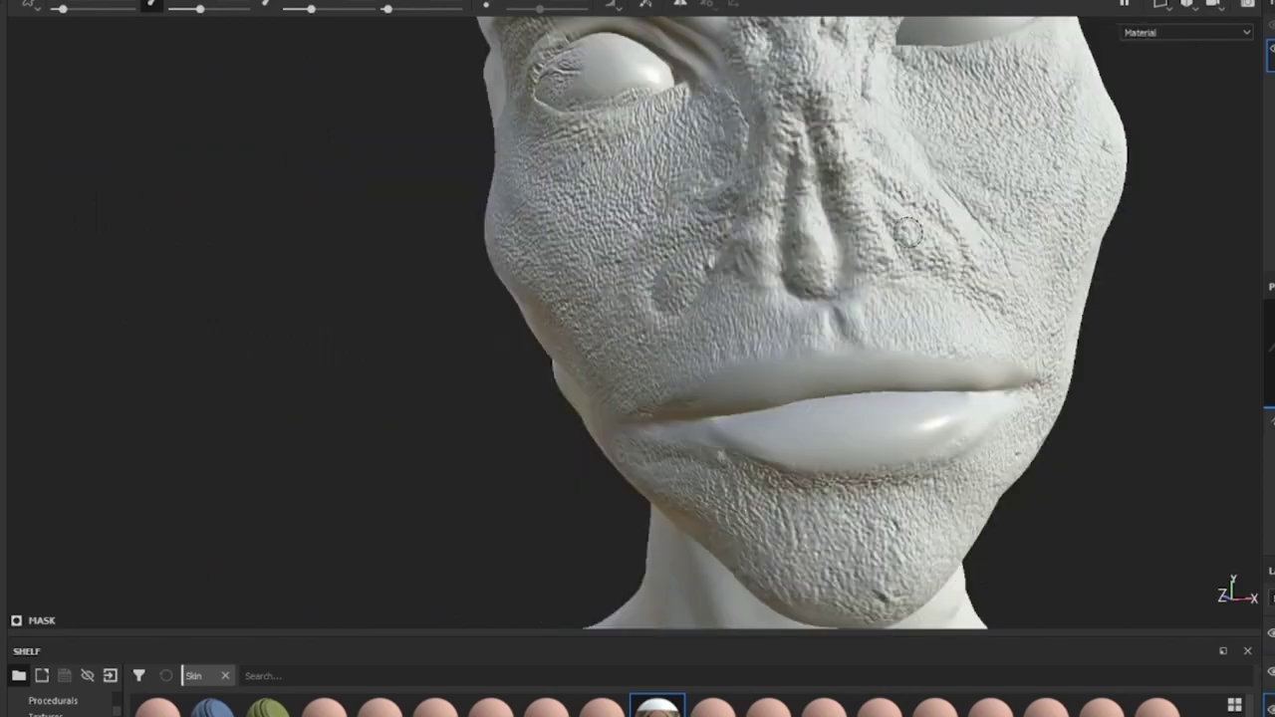
pyautogui.scroll(3, 874, 322)
# - Check the lips, then shift and rotate the projected skin image over the face
pyautogui.moveTo(875, 322)
pyautogui.keyDown('alt'); pyautogui.mouseDown()
pyautogui.moveTo(757, 379)
pyautogui.moveTo(598, 339)
pyautogui.moveTo(697, 329)
pyautogui.mouseUp(); pyautogui.keyUp('alt')
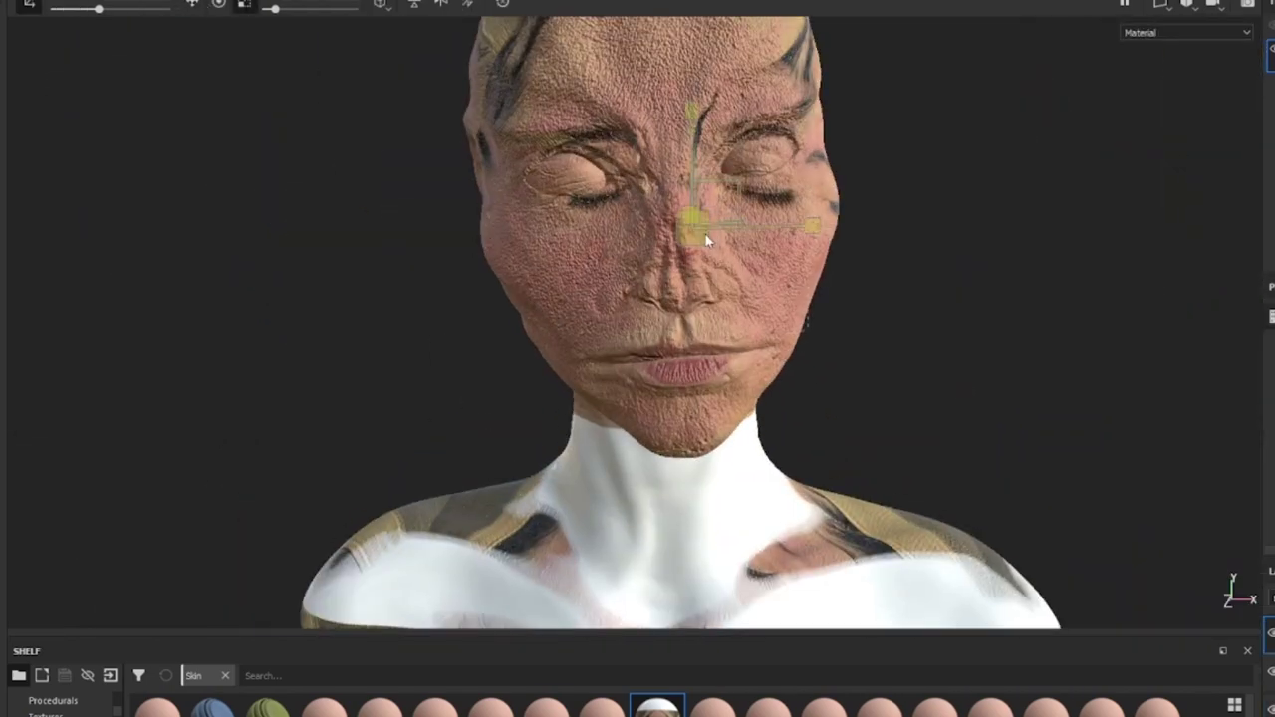
pyautogui.moveTo(785, 293)
pyautogui.keyDown('alt'); pyautogui.mouseDown()
pyautogui.moveTo(580, 223)
pyautogui.moveTo(645, 132)
pyautogui.moveTo(783, 194)
pyautogui.mouseUp(); pyautogui.keyUp('alt')
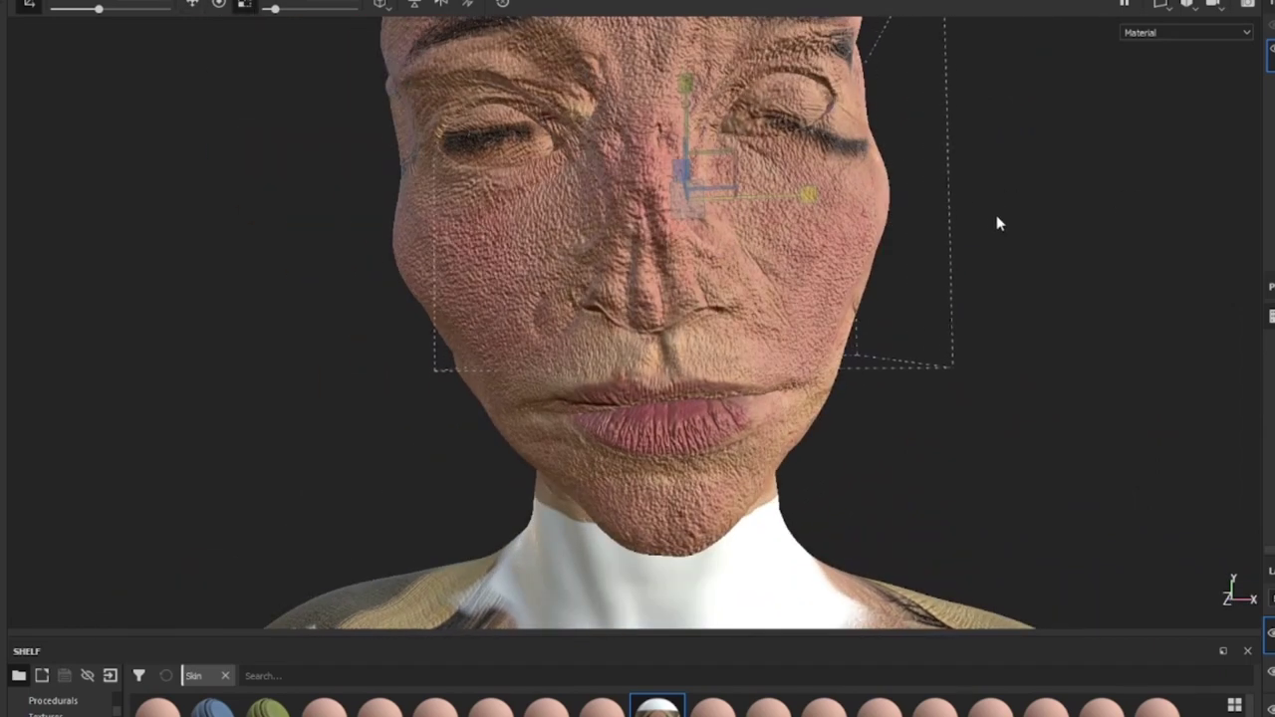
pyautogui.moveTo(805, 156)
pyautogui.mouseDown()
pyautogui.moveTo(793, 198)
pyautogui.moveTo(674, 213)
pyautogui.moveTo(1010, 259)
pyautogui.moveTo(1073, 230)
pyautogui.moveTo(896, 94)
pyautogui.moveTo(770, 136)
pyautogui.moveTo(646, 441)
pyautogui.mouseUp()
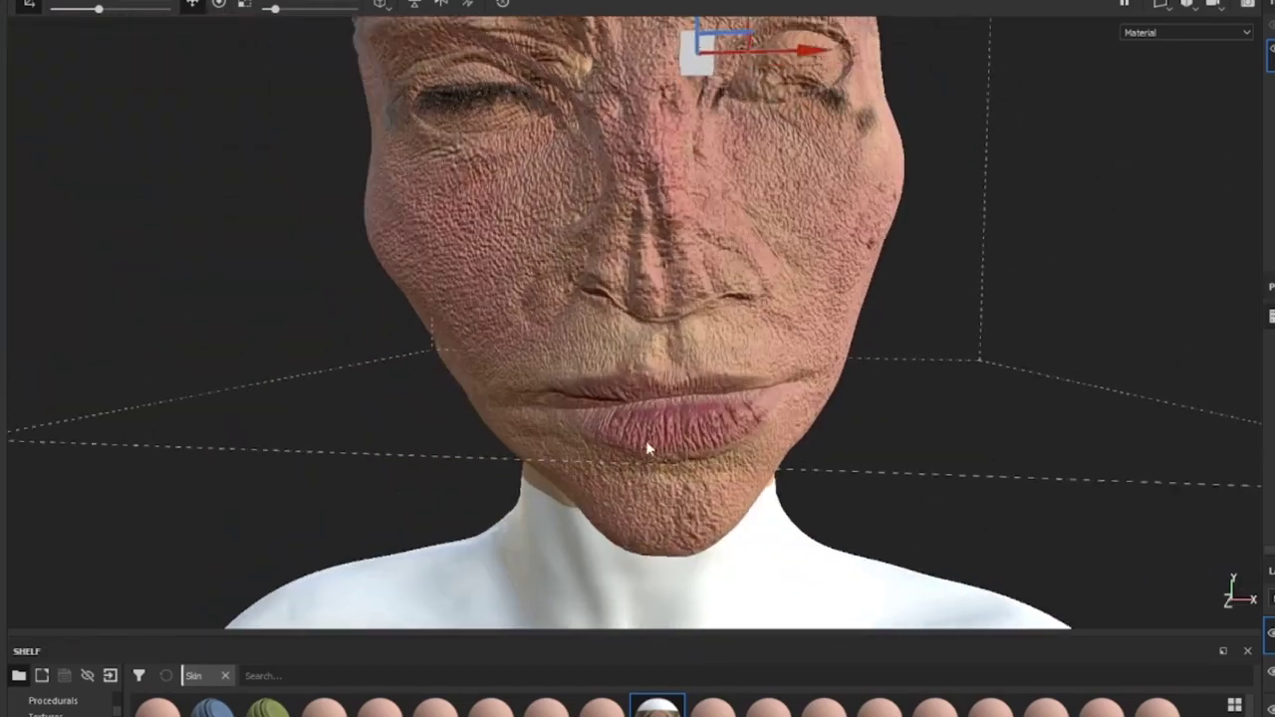
# - Rotate the projected skin image on the frontal face
pyautogui.moveTo(645, 440)
pyautogui.keyDown('alt'); pyautogui.mouseDown(button='right')
pyautogui.moveTo(336, 433)
pyautogui.moveTo(931, 189)
pyautogui.mouseUp(button='right'); pyautogui.keyUp('alt')
pyautogui.keyDown('alt'); pyautogui.moveTo(932, 190); pyautogui.dragTo(666, 115); pyautogui.keyUp('alt')
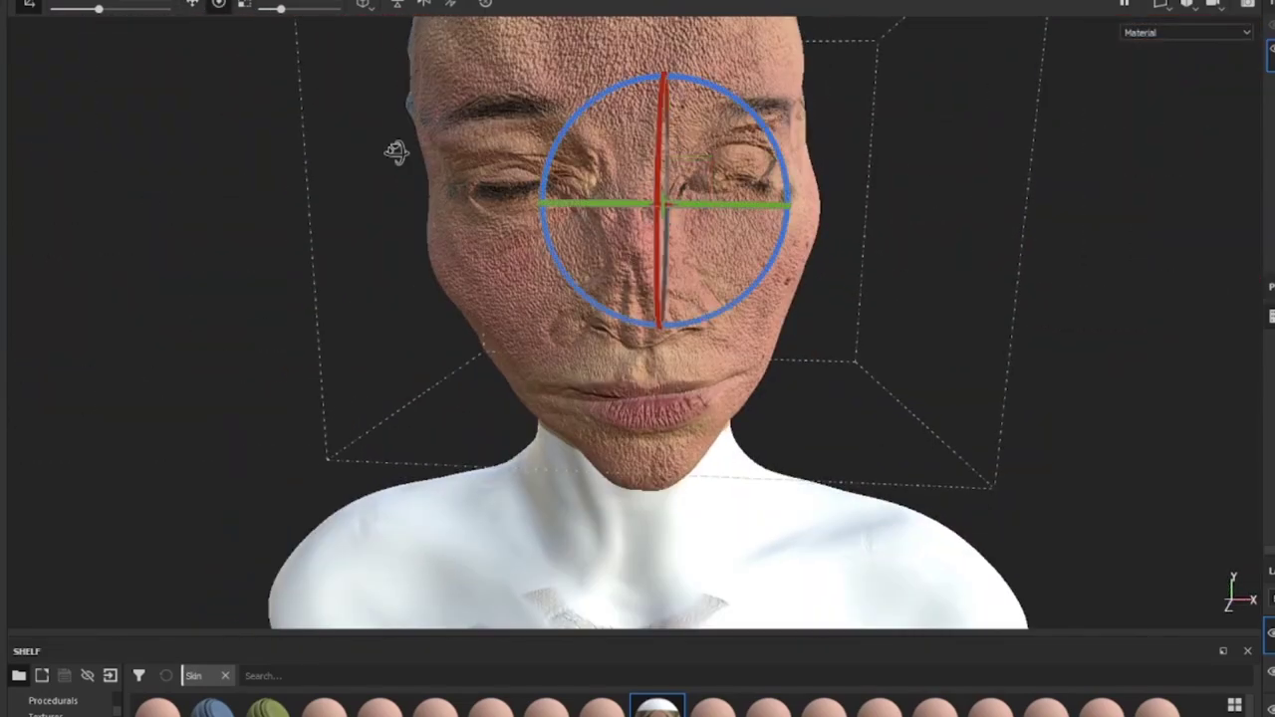
pyautogui.keyDown('alt'); pyautogui.moveTo(395, 151); pyautogui.dragTo(550, 152); pyautogui.keyUp('alt')
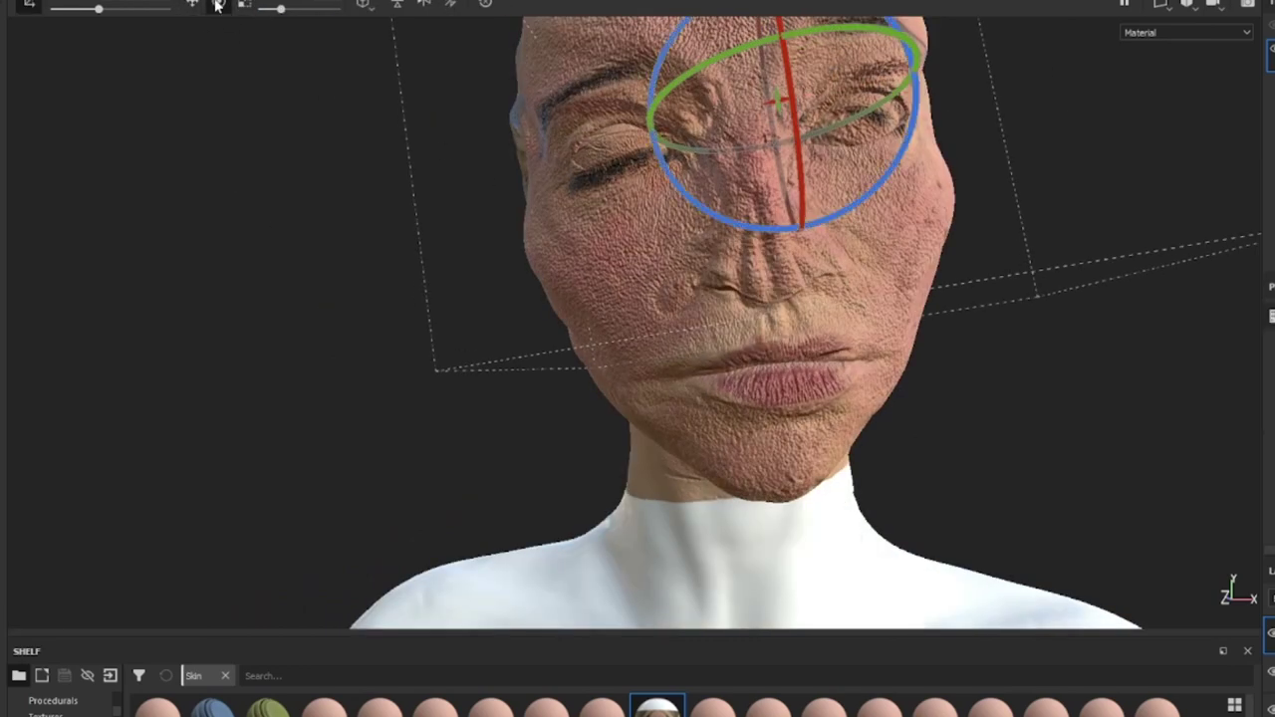
# - Switch the gizmo to translate with W and nudge the projected image into place
pyautogui.press('w')
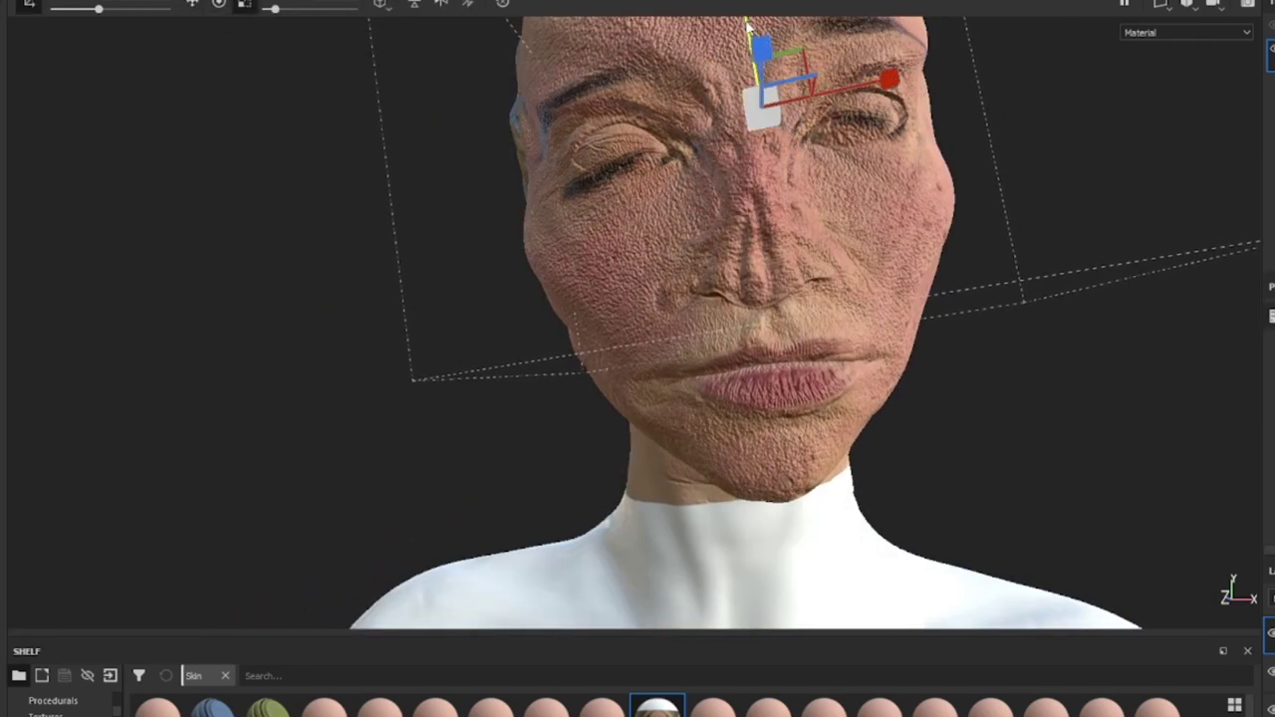
pyautogui.keyDown('alt'); pyautogui.moveTo(747, 28); pyautogui.dragTo(1039, 137); pyautogui.keyUp('alt')
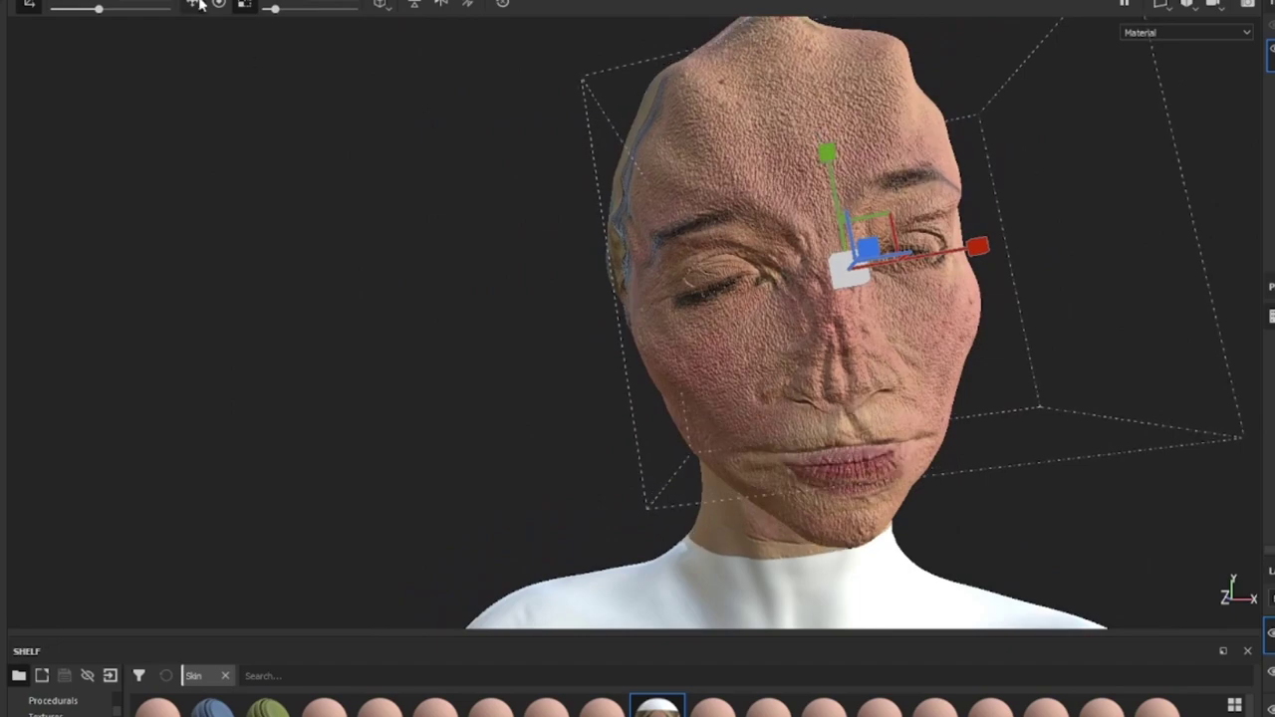
pyautogui.moveTo(860, 274); pyautogui.dragTo(842, 254)
pyautogui.scroll(5, 856, 254)
pyautogui.scroll(-5, 870, 249)
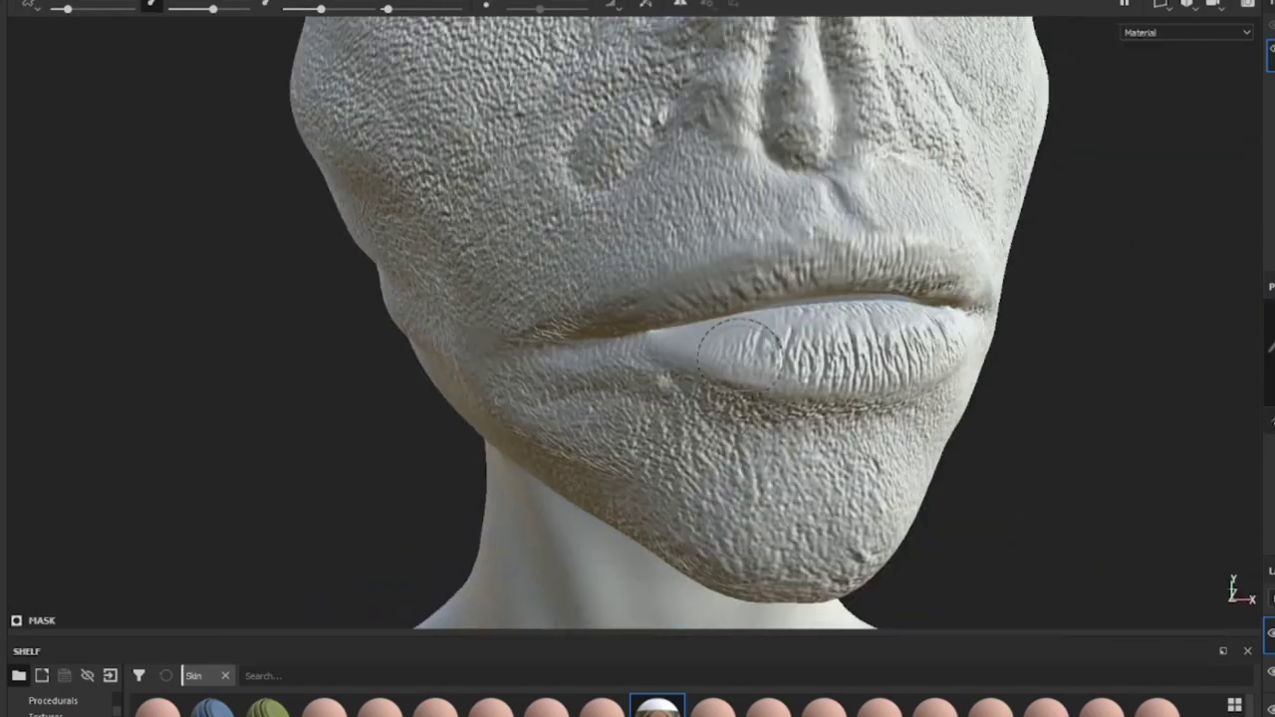
# - Work on the lips up close, then pull back to a frontal view of the bust
pyautogui.keyDown('alt'); pyautogui.moveTo(786, 370); pyautogui.dragTo(733, 339); pyautogui.keyUp('alt')
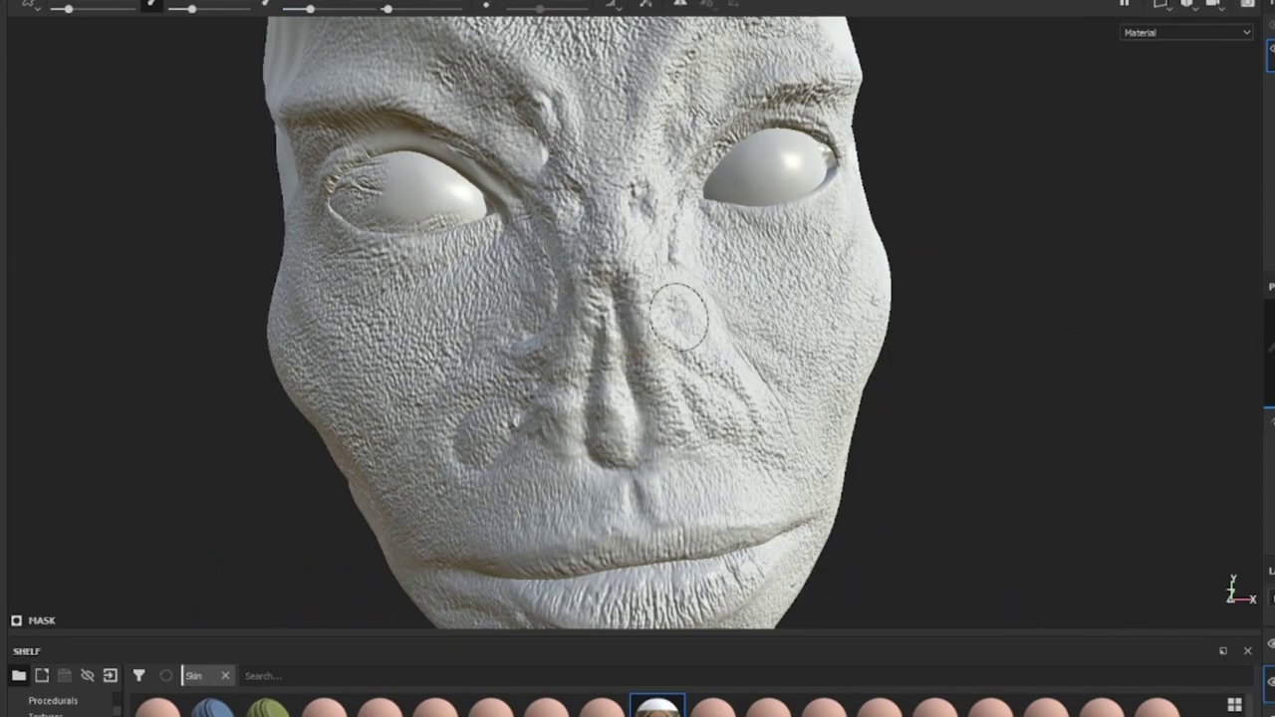
pyautogui.scroll(-5, 678, 316)
pyautogui.keyDown('alt'); pyautogui.moveTo(679, 316); pyautogui.dragTo(1020, 153); pyautogui.keyUp('alt')
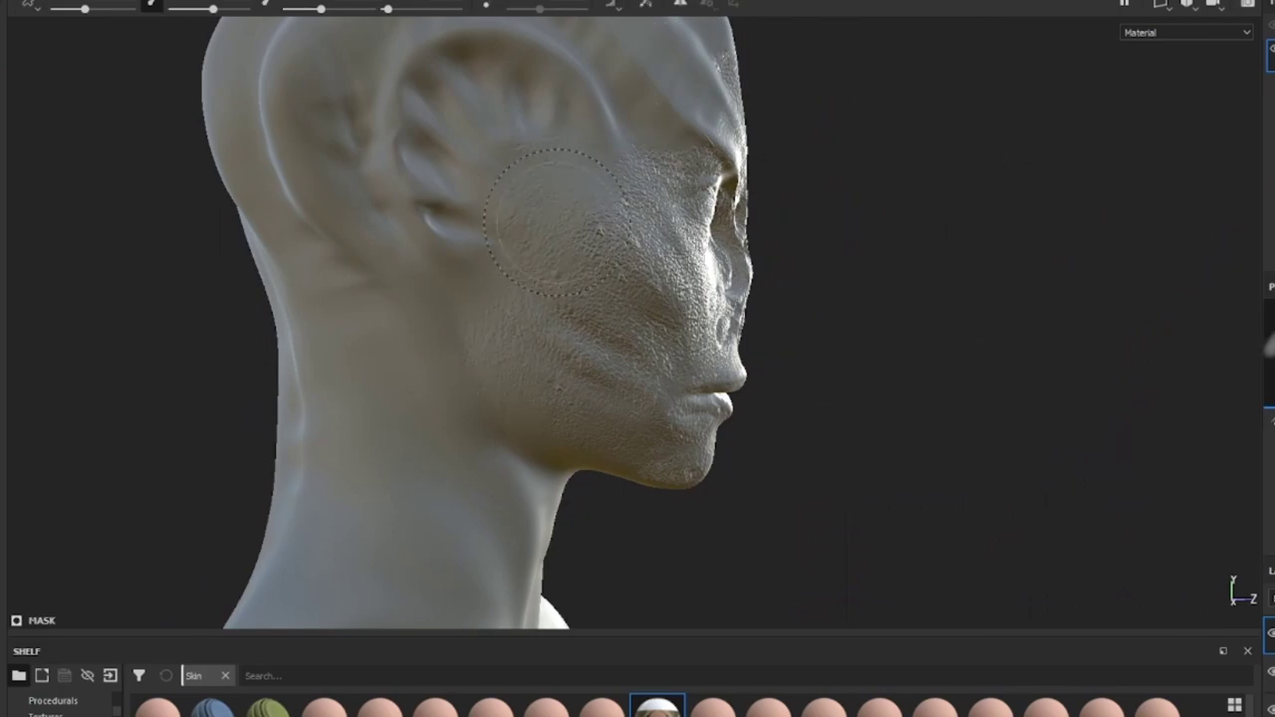
# - Close in on the eyes and brow, then pull back to a front view of the bust
pyautogui.moveTo(558, 221)
pyautogui.keyDown('alt'); pyautogui.mouseDown()
pyautogui.moveTo(700, 489)
pyautogui.moveTo(444, 186)
pyautogui.mouseUp(); pyautogui.keyUp('alt')
pyautogui.keyDown('alt'); pyautogui.moveTo(615, 256); pyautogui.dragTo(558, 329, button='right'); pyautogui.keyUp('alt')
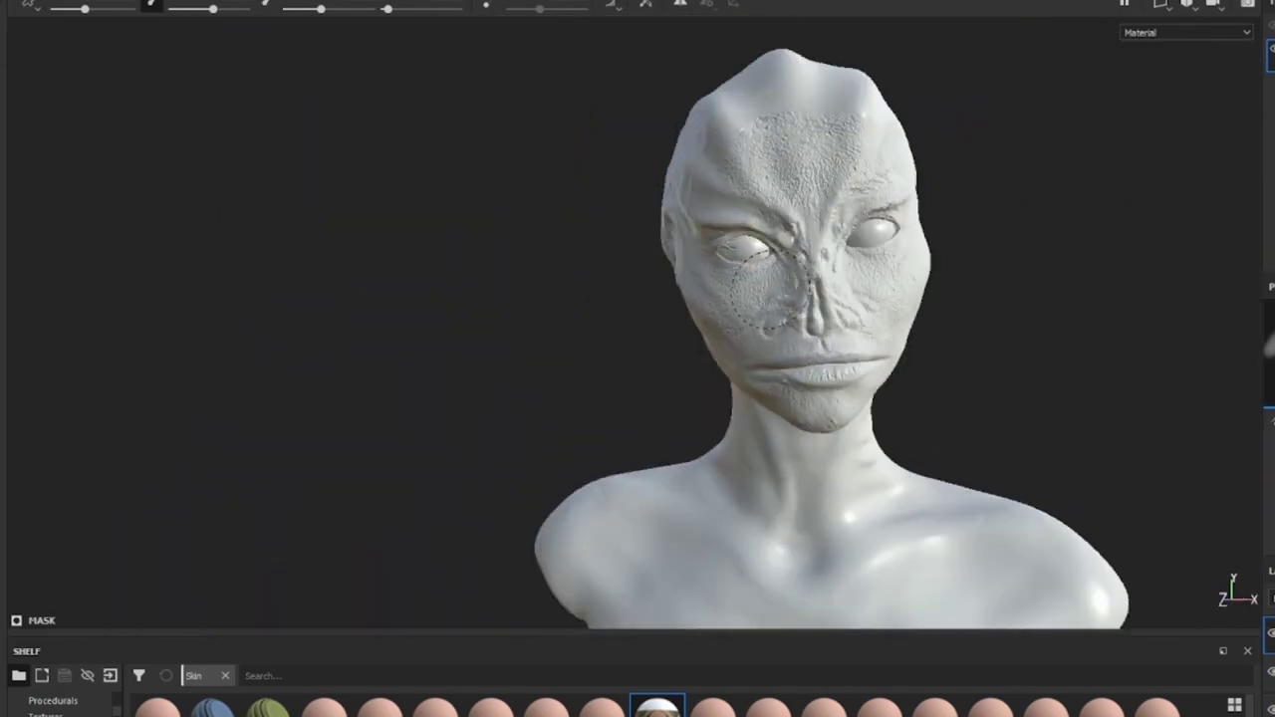
pyautogui.keyDown('alt'); pyautogui.moveTo(558, 329); pyautogui.dragTo(419, 299); pyautogui.keyUp('alt')
pyautogui.keyDown('alt'); pyautogui.moveTo(418, 298); pyautogui.dragTo(518, 219, button='right'); pyautogui.keyUp('alt')
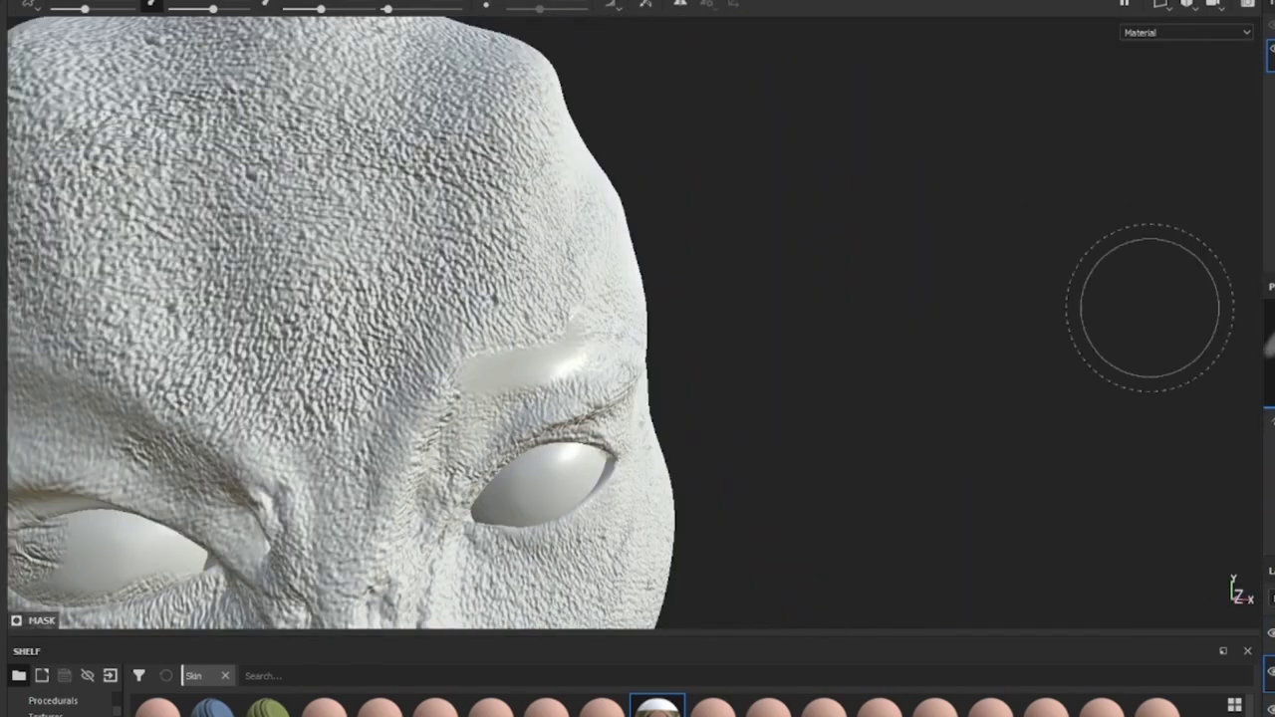
pyautogui.keyDown('alt'); pyautogui.moveTo(1152, 308); pyautogui.dragTo(811, 308); pyautogui.keyUp('alt')
pyautogui.keyDown('alt'); pyautogui.moveTo(811, 308); pyautogui.dragTo(768, 374, button='right'); pyautogui.keyUp('alt')
# - Orbit to look down on the top of the head
pyautogui.keyDown('alt'); pyautogui.moveTo(768, 374); pyautogui.dragTo(846, 418); pyautogui.keyUp('alt')
pyautogui.keyDown('alt'); pyautogui.moveTo(847, 418); pyautogui.dragTo(917, 469, button='right'); pyautogui.keyUp('alt')
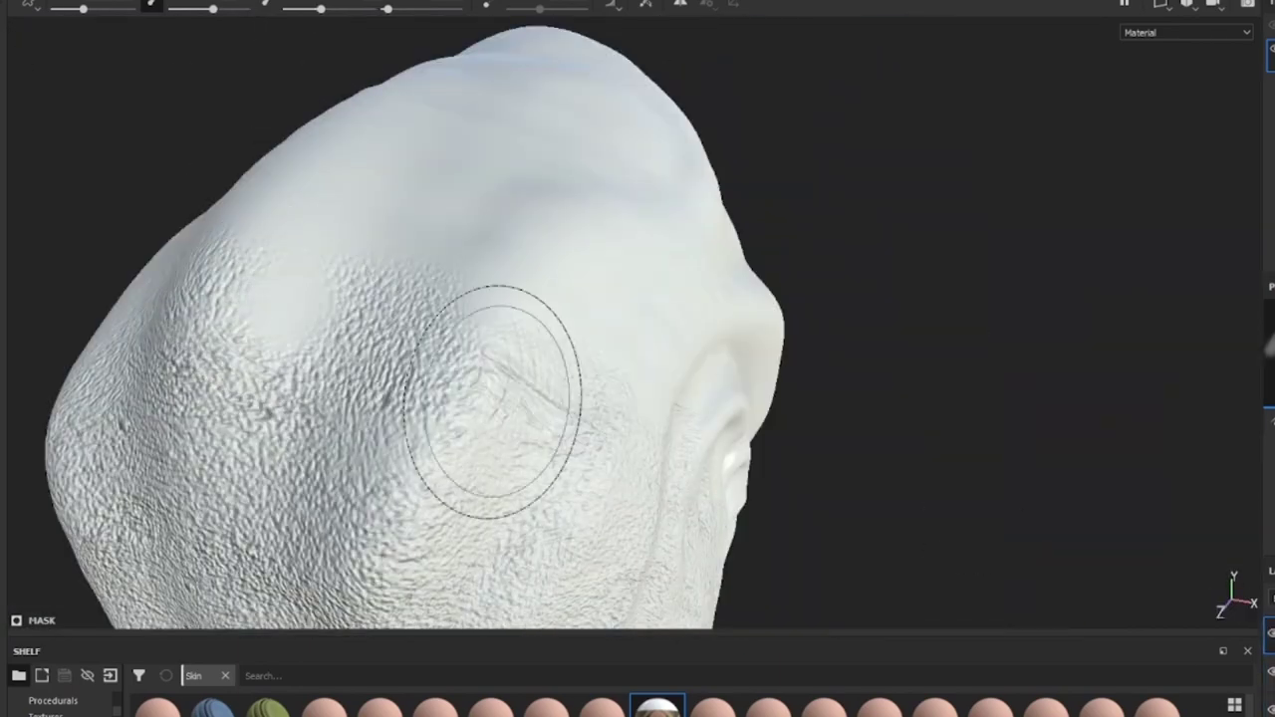
pyautogui.keyDown('alt'); pyautogui.moveTo(601, 375); pyautogui.dragTo(398, 213); pyautogui.keyUp('alt')
pyautogui.keyDown('alt'); pyautogui.moveTo(398, 213); pyautogui.dragTo(515, 236, button='right'); pyautogui.keyUp('alt')
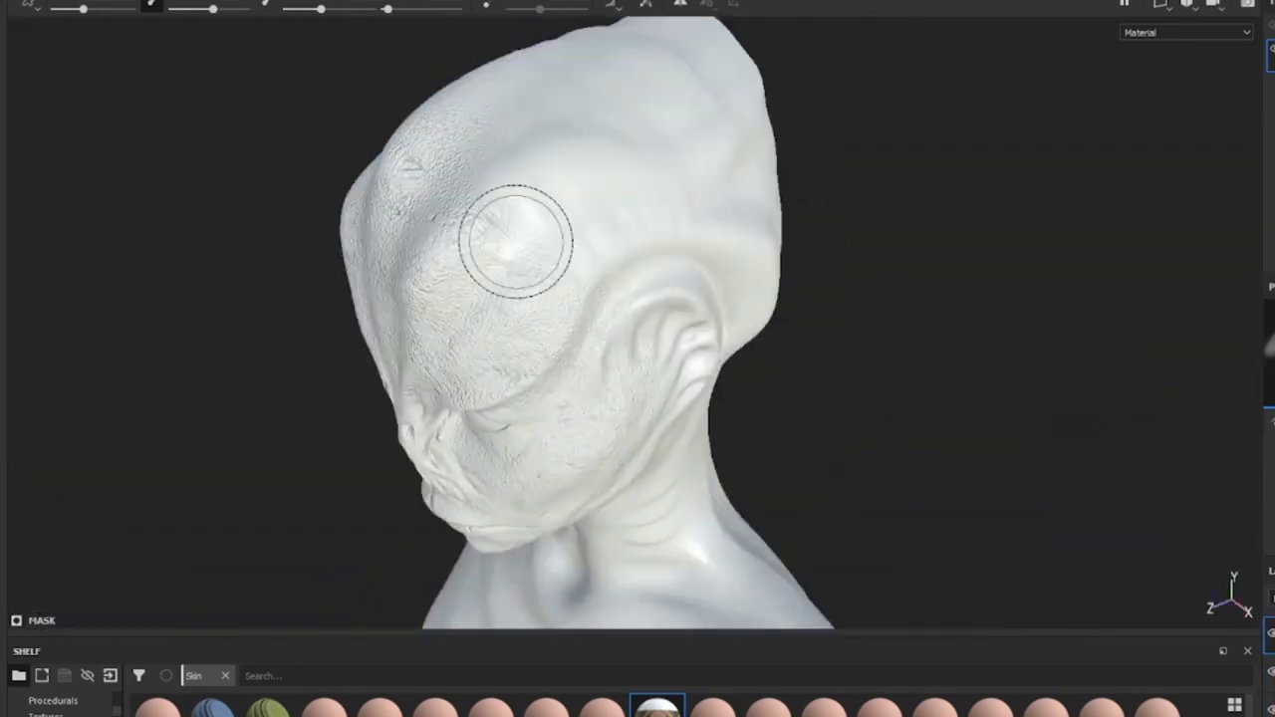
pyautogui.keyDown('alt'); pyautogui.moveTo(515, 236); pyautogui.dragTo(447, 312); pyautogui.keyUp('alt')
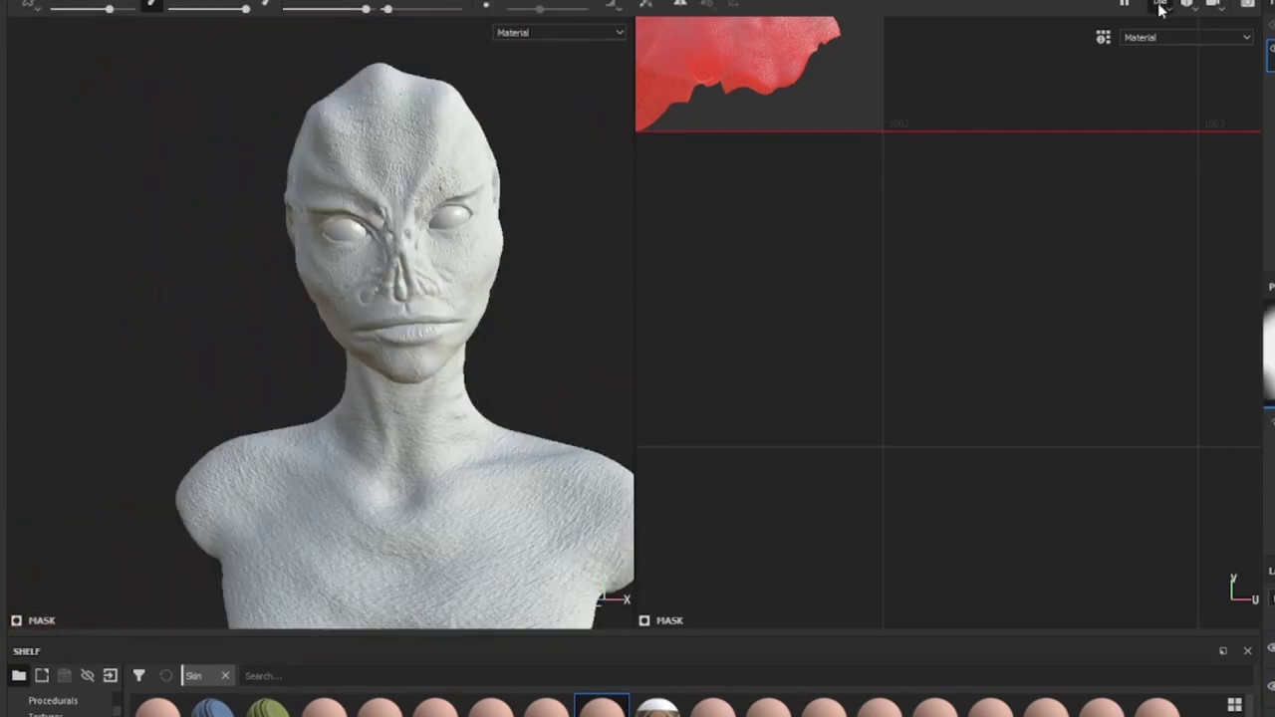
# - Return the workspace to the single full-size 3D-only viewport
pyautogui.click(1160, 6)
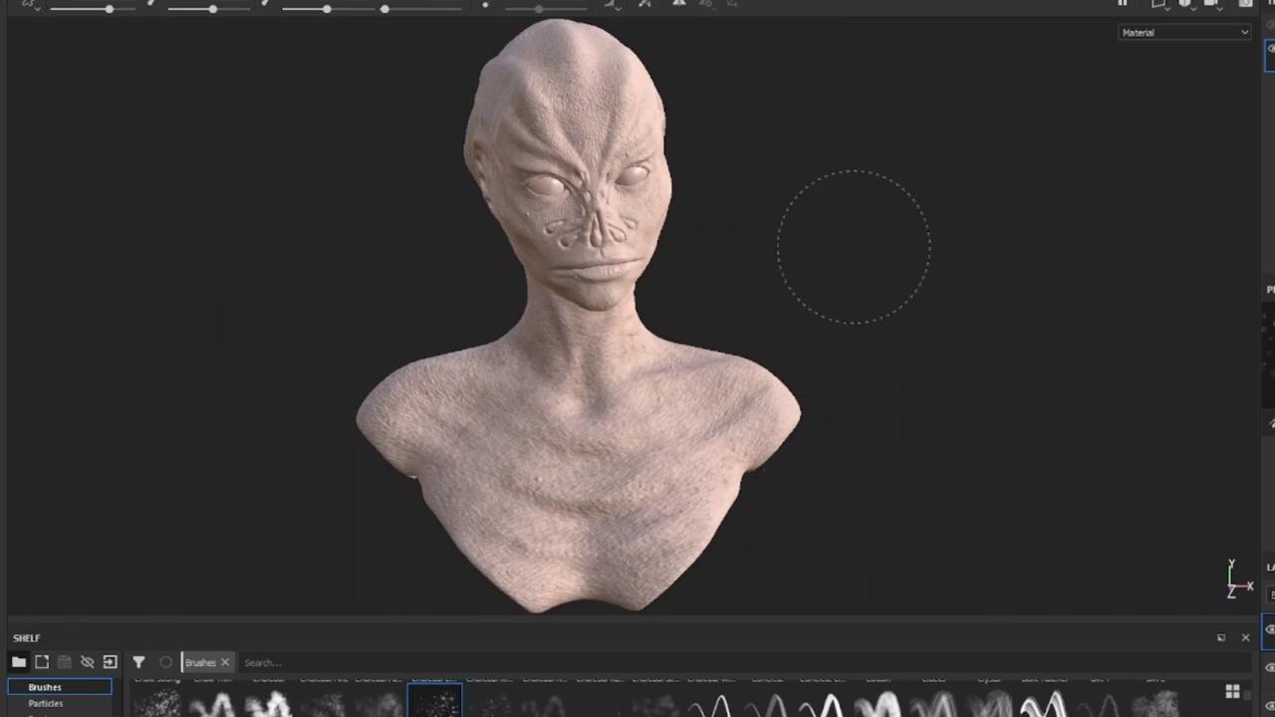
# - Paint pale teal over the scalp and brow ridges, working around the face and ears
pyautogui.keyDown('alt'); pyautogui.moveTo(853, 247); pyautogui.dragTo(720, 449); pyautogui.keyUp('alt')
pyautogui.scroll(3, 848, 342)
pyautogui.scroll(5, 847, 341)
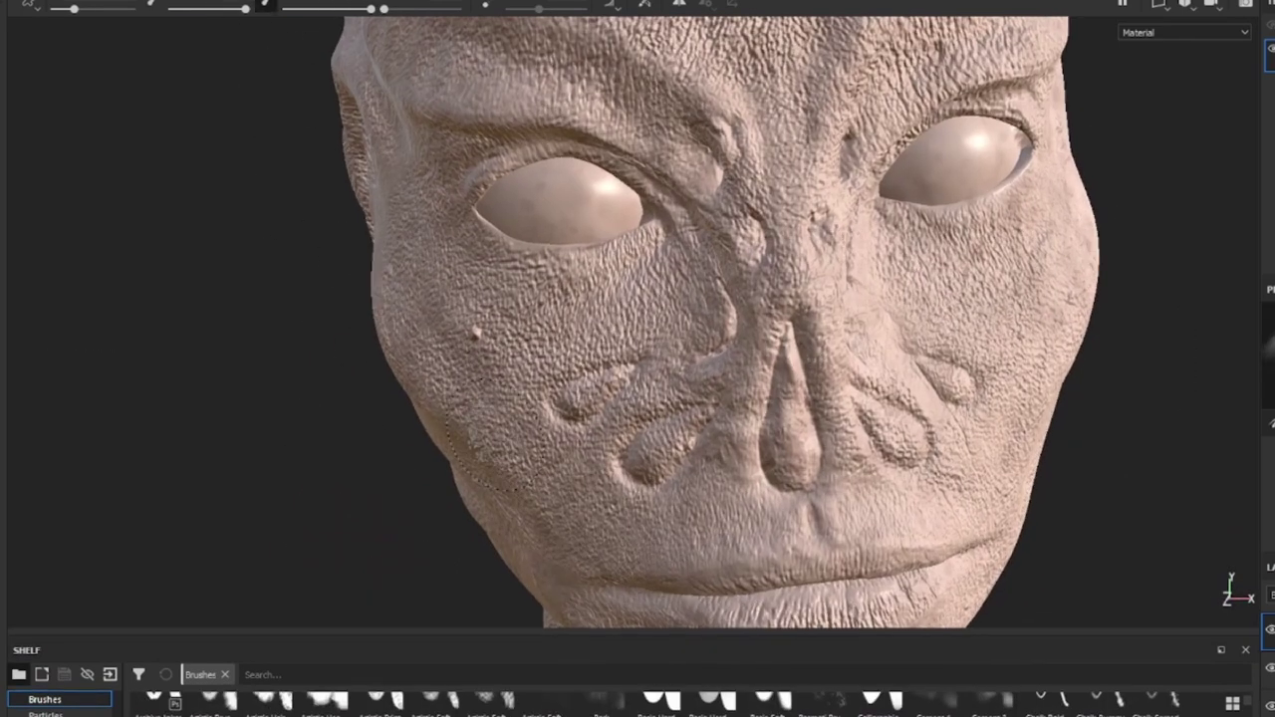
pyautogui.keyDown('alt'); pyautogui.moveTo(597, 225); pyautogui.dragTo(697, 229); pyautogui.keyUp('alt')
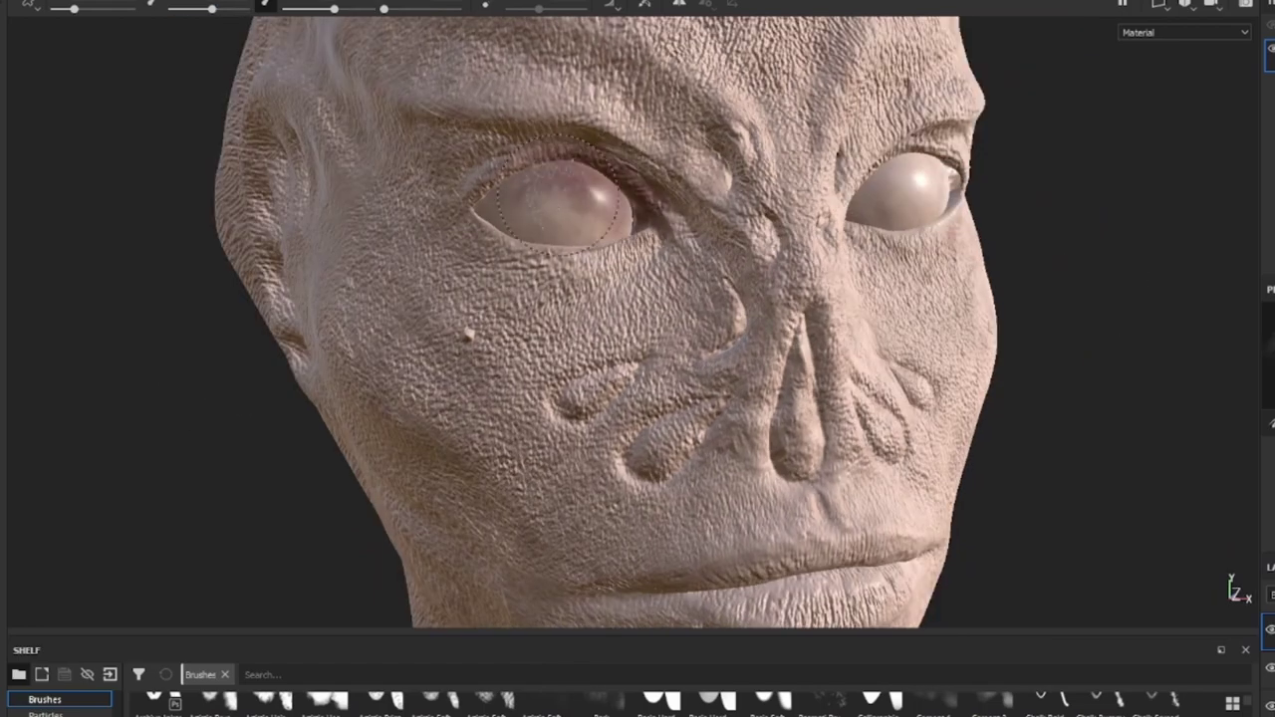
pyautogui.keyDown('alt'); pyautogui.moveTo(558, 199); pyautogui.dragTo(857, 264); pyautogui.keyUp('alt')
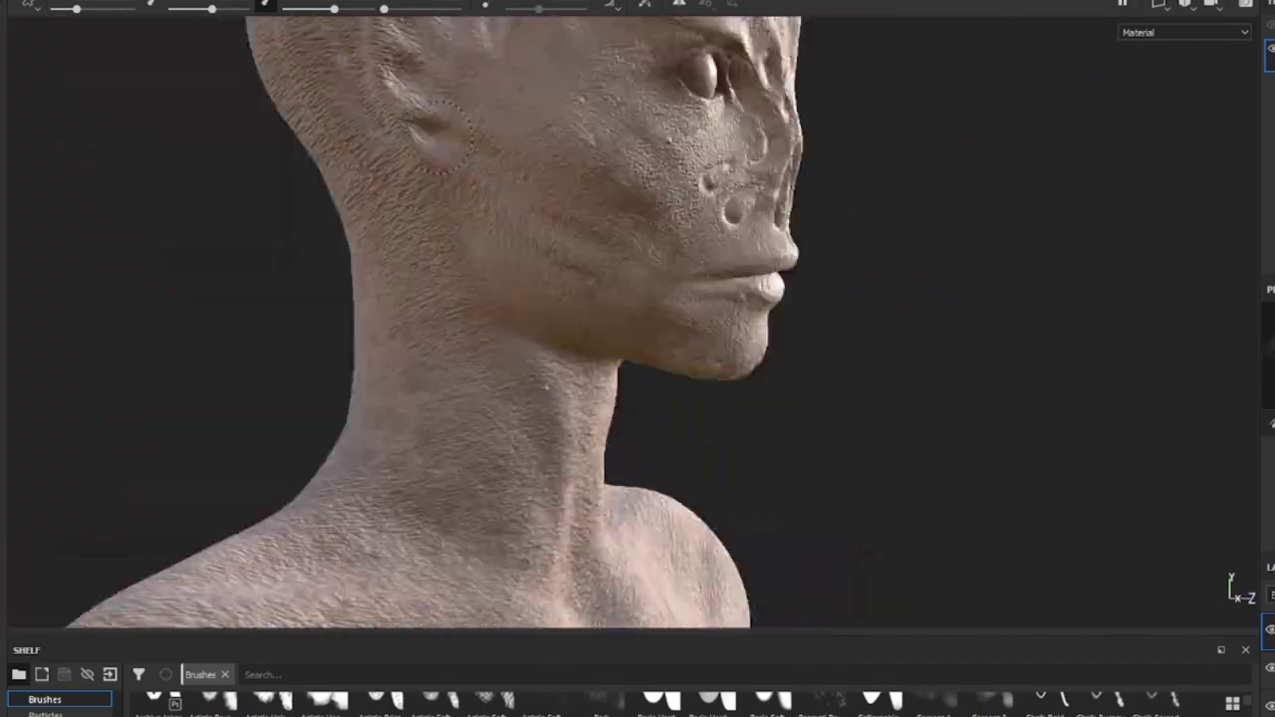
pyautogui.keyDown('alt'); pyautogui.moveTo(637, 299); pyautogui.dragTo(705, 317); pyautogui.keyUp('alt')
pyautogui.keyDown('alt'); pyautogui.moveTo(706, 317); pyautogui.dragTo(602, 262, button='right'); pyautogui.keyUp('alt')
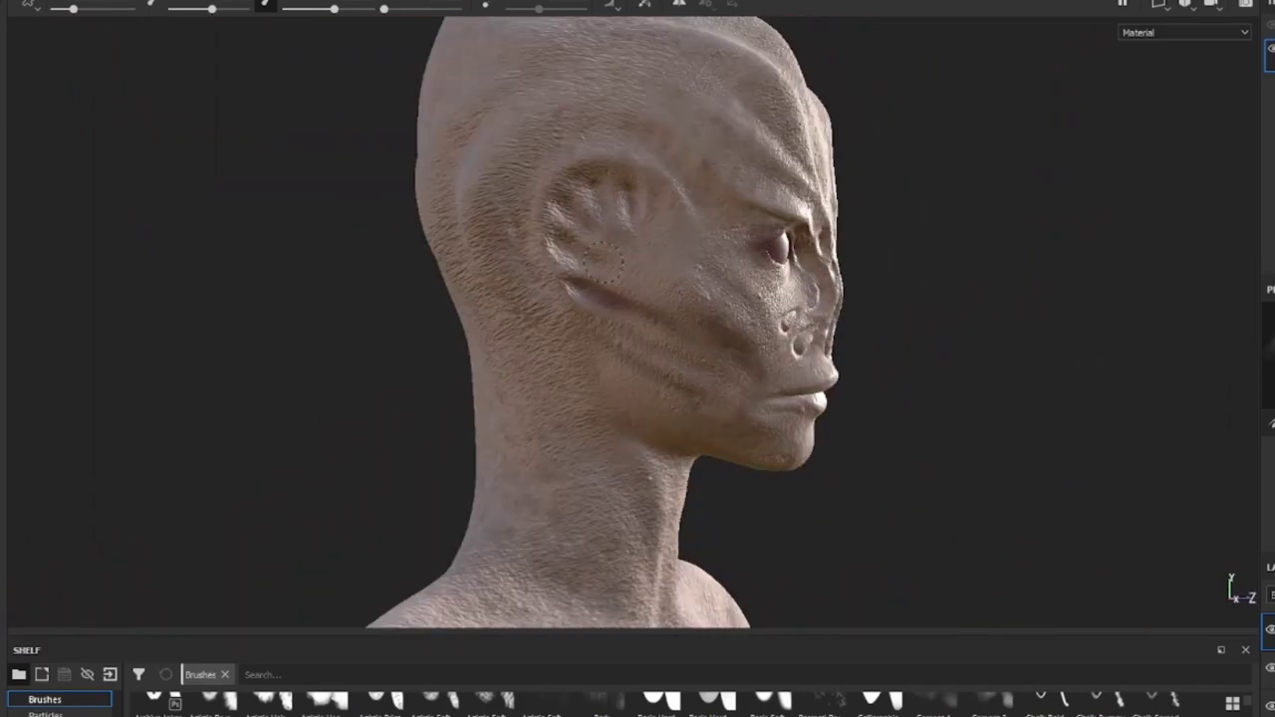
pyautogui.keyDown('alt'); pyautogui.moveTo(637, 142); pyautogui.dragTo(697, 229); pyautogui.keyUp('alt')
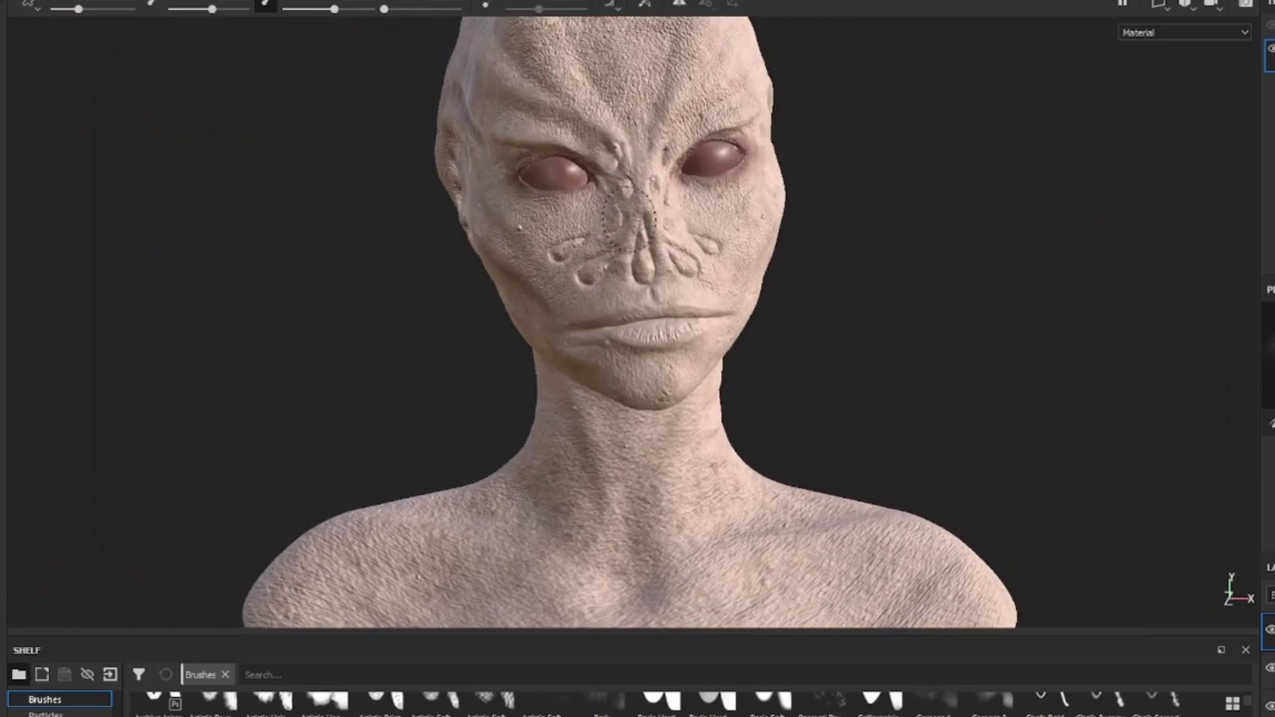
pyautogui.moveTo(697, 229)
pyautogui.keyDown('alt'); pyautogui.mouseDown(button='right')
pyautogui.moveTo(747, 261)
pyautogui.moveTo(707, 229)
pyautogui.mouseUp(button='right'); pyautogui.keyUp('alt')
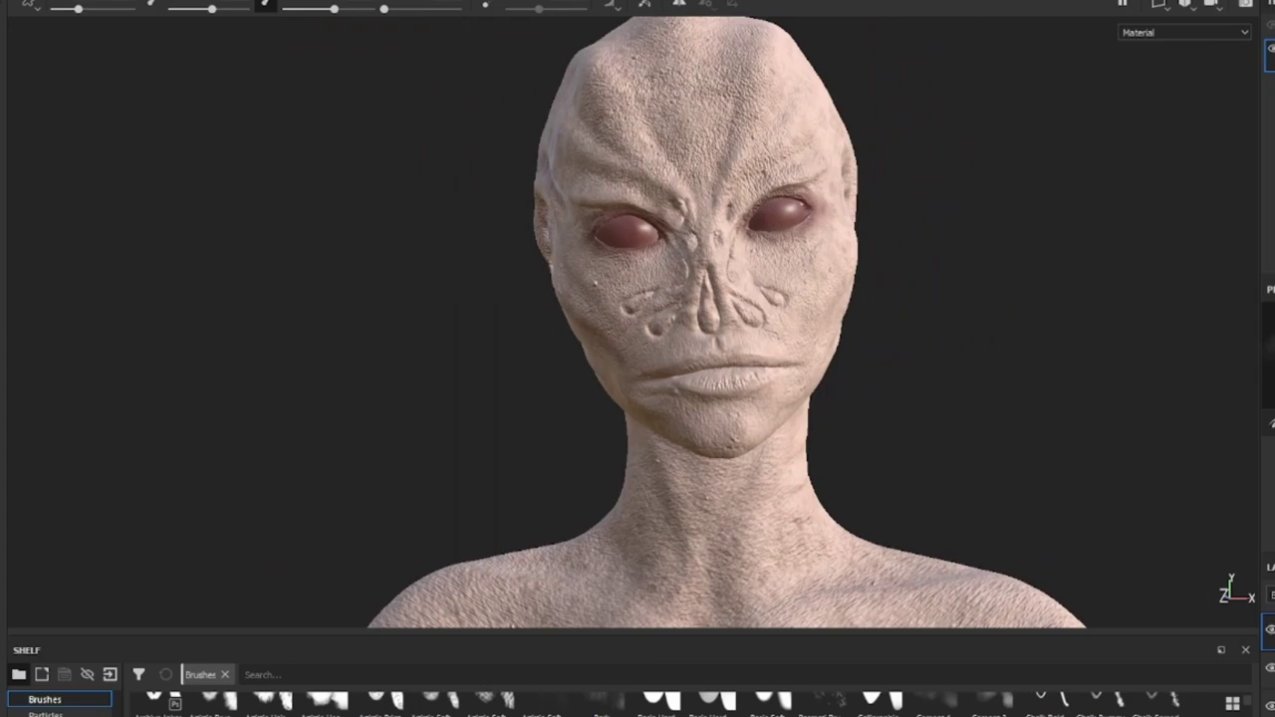
# - Extend the pale teal tint over the back of the head, blending into the pink face
pyautogui.keyDown('alt'); pyautogui.moveTo(834, 348); pyautogui.dragTo(697, 298); pyautogui.keyUp('alt')
pyautogui.keyDown('alt'); pyautogui.moveTo(697, 299); pyautogui.dragTo(640, 270, button='right'); pyautogui.keyUp('alt')
pyautogui.moveTo(641, 270)
pyautogui.keyDown('alt'); pyautogui.mouseDown()
pyautogui.moveTo(687, 279)
pyautogui.moveTo(638, 279)
pyautogui.mouseUp(); pyautogui.keyUp('alt')
pyautogui.keyDown('alt'); pyautogui.moveTo(637, 279); pyautogui.dragTo(677, 308, button='right'); pyautogui.keyUp('alt')
pyautogui.keyDown('alt'); pyautogui.moveTo(896, 299); pyautogui.dragTo(988, 369, button='right'); pyautogui.keyUp('alt')
pyautogui.keyDown('alt'); pyautogui.moveTo(989, 369); pyautogui.dragTo(658, 369); pyautogui.keyUp('alt')
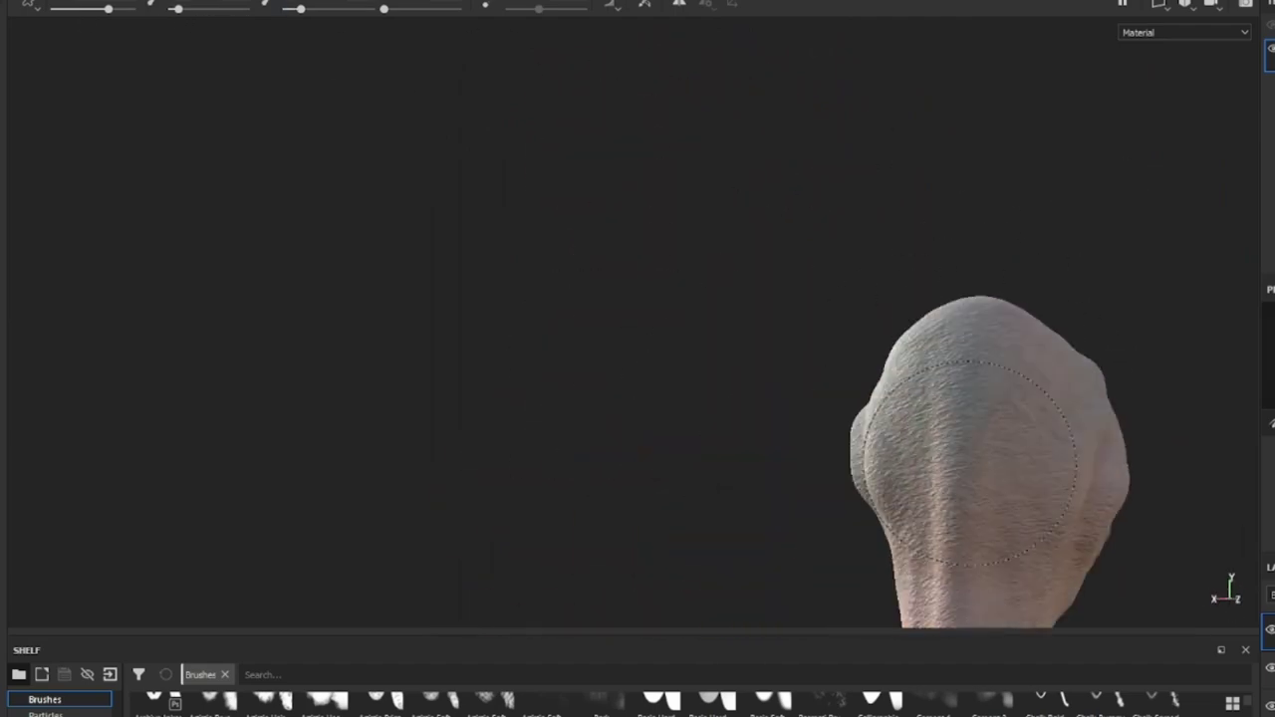
pyautogui.keyDown('alt'); pyautogui.moveTo(969, 463); pyautogui.dragTo(614, 296); pyautogui.keyUp('alt')
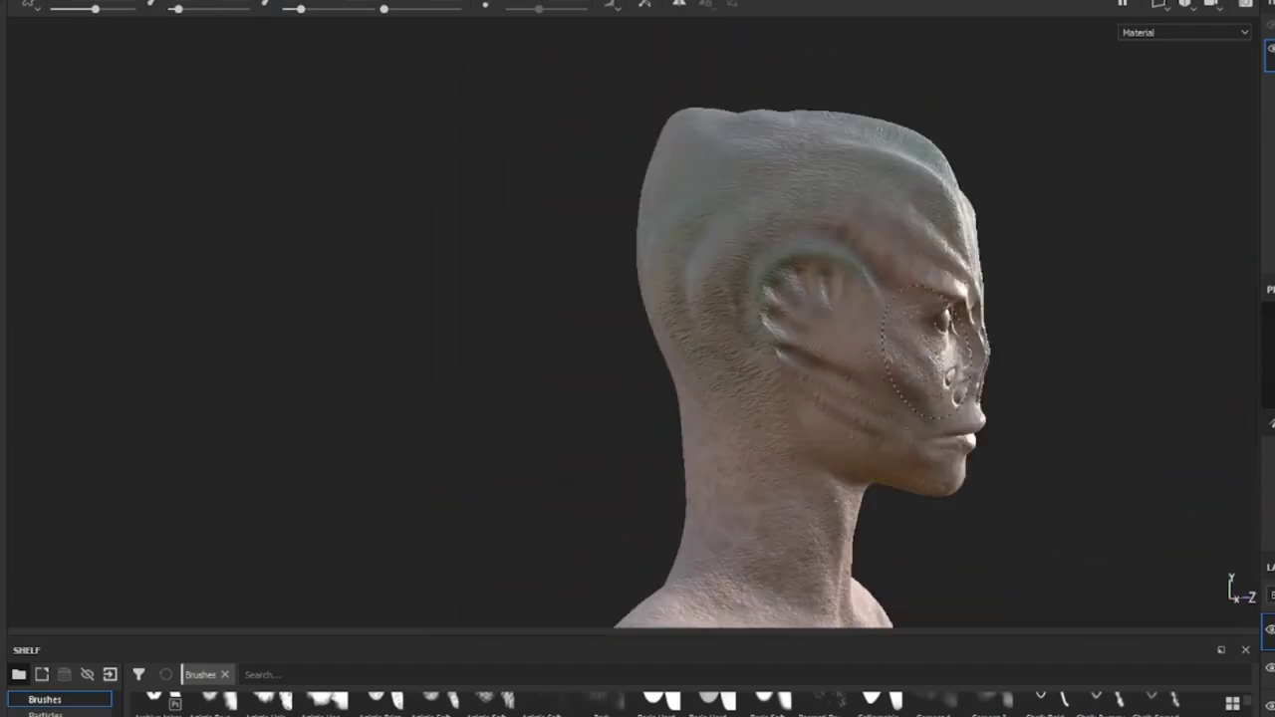
pyautogui.keyDown('alt'); pyautogui.moveTo(682, 373); pyautogui.dragTo(557, 368); pyautogui.keyUp('alt')
pyautogui.keyDown('alt'); pyautogui.moveTo(558, 368); pyautogui.dragTo(637, 418, button='right'); pyautogui.keyUp('alt')
pyautogui.keyDown('alt'); pyautogui.moveTo(638, 419); pyautogui.dragTo(598, 399); pyautogui.keyUp('alt')
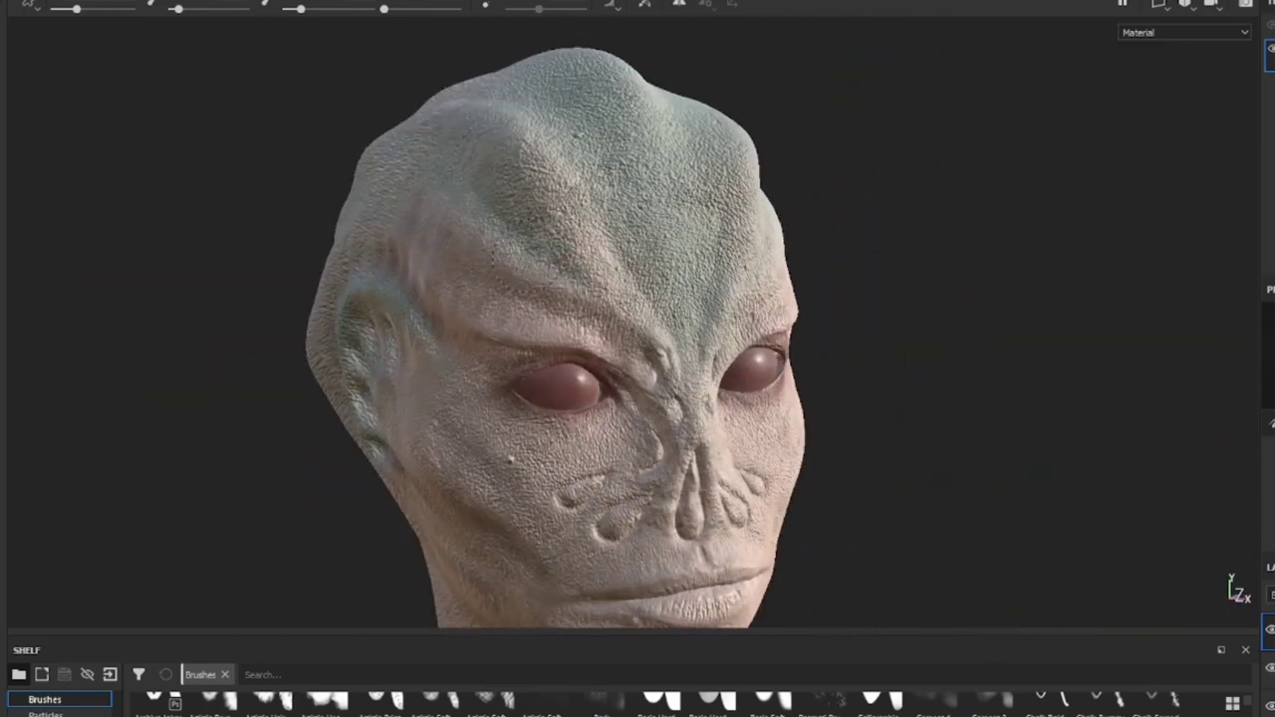
pyautogui.moveTo(558, 329)
pyautogui.keyDown('alt'); pyautogui.mouseDown()
pyautogui.moveTo(657, 328)
pyautogui.moveTo(598, 318)
pyautogui.moveTo(755, 213)
pyautogui.moveTo(951, 182)
pyautogui.moveTo(590, 253)
pyautogui.moveTo(708, 267)
pyautogui.moveTo(726, 527)
pyautogui.moveTo(905, 422)
pyautogui.moveTo(726, 213)
pyautogui.moveTo(822, 55)
pyautogui.moveTo(557, 299)
pyautogui.mouseUp(); pyautogui.keyUp('alt')
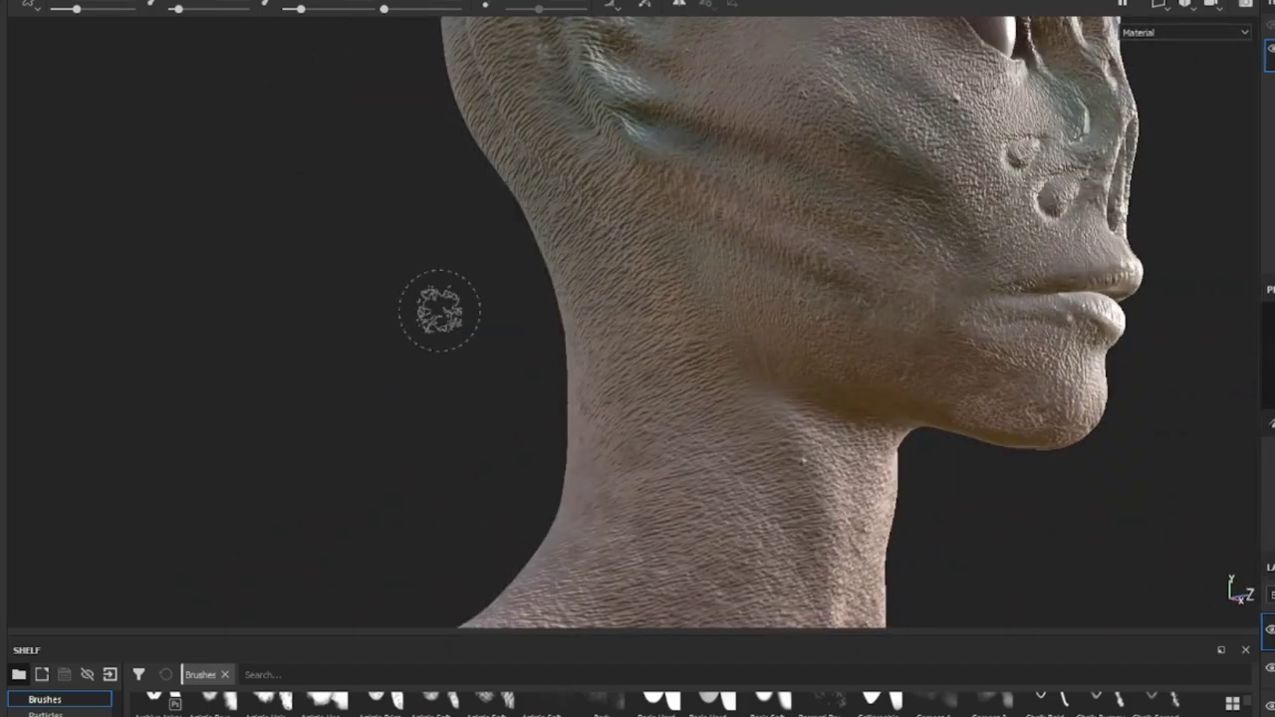
# - Brush pale teal down over the forehead and upper face from the front
pyautogui.keyDown('alt'); pyautogui.moveTo(440, 311); pyautogui.dragTo(589, 335); pyautogui.keyUp('alt')
pyautogui.scroll(3, 589, 335)
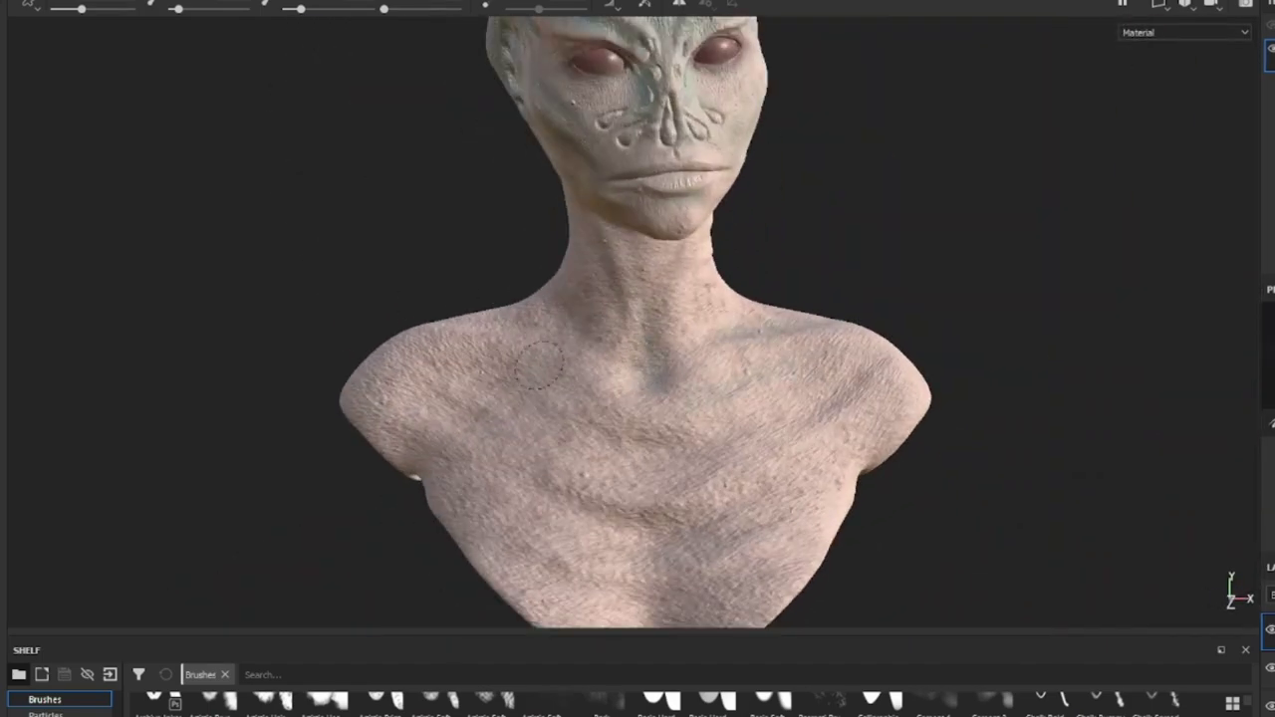
pyautogui.keyDown('alt'); pyautogui.moveTo(652, 297); pyautogui.dragTo(558, 279); pyautogui.keyUp('alt')
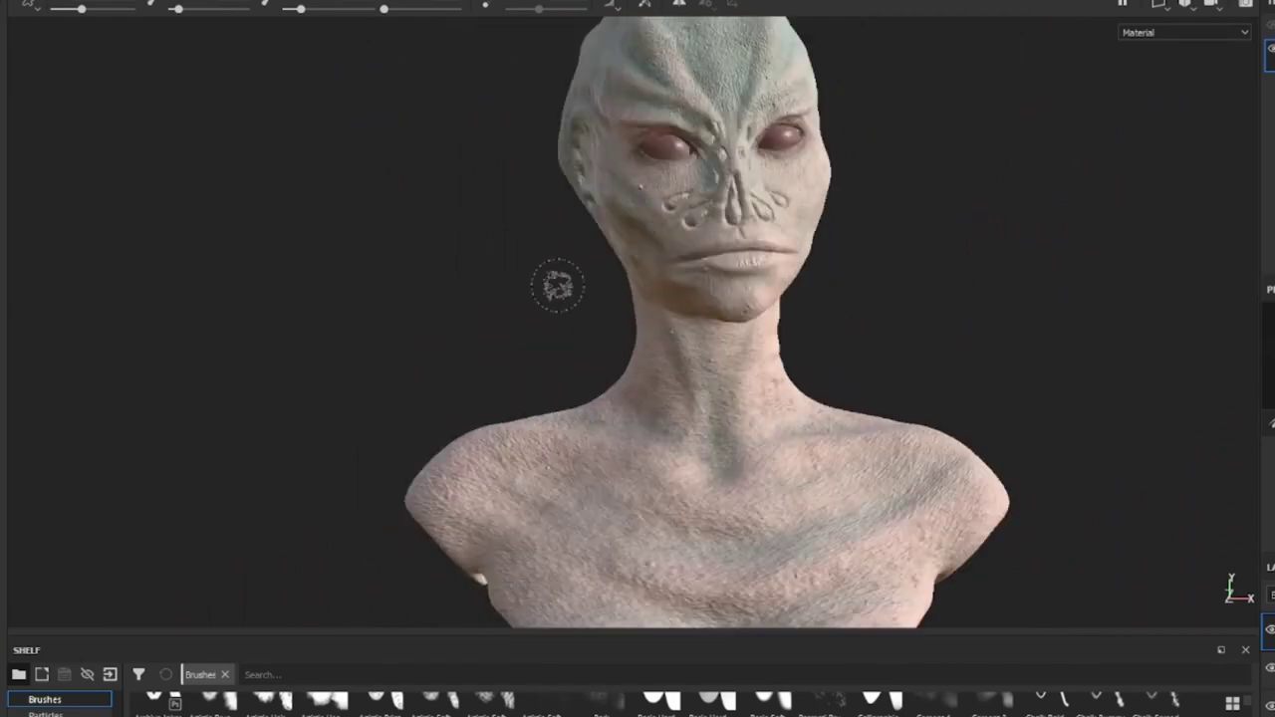
pyautogui.moveTo(485, 211)
pyautogui.keyDown('alt'); pyautogui.mouseDown()
pyautogui.moveTo(612, 270)
pyautogui.moveTo(727, 383)
pyautogui.moveTo(588, 386)
pyautogui.moveTo(618, 383)
pyautogui.mouseUp(); pyautogui.keyUp('alt')
pyautogui.scroll(2, 598, 389)
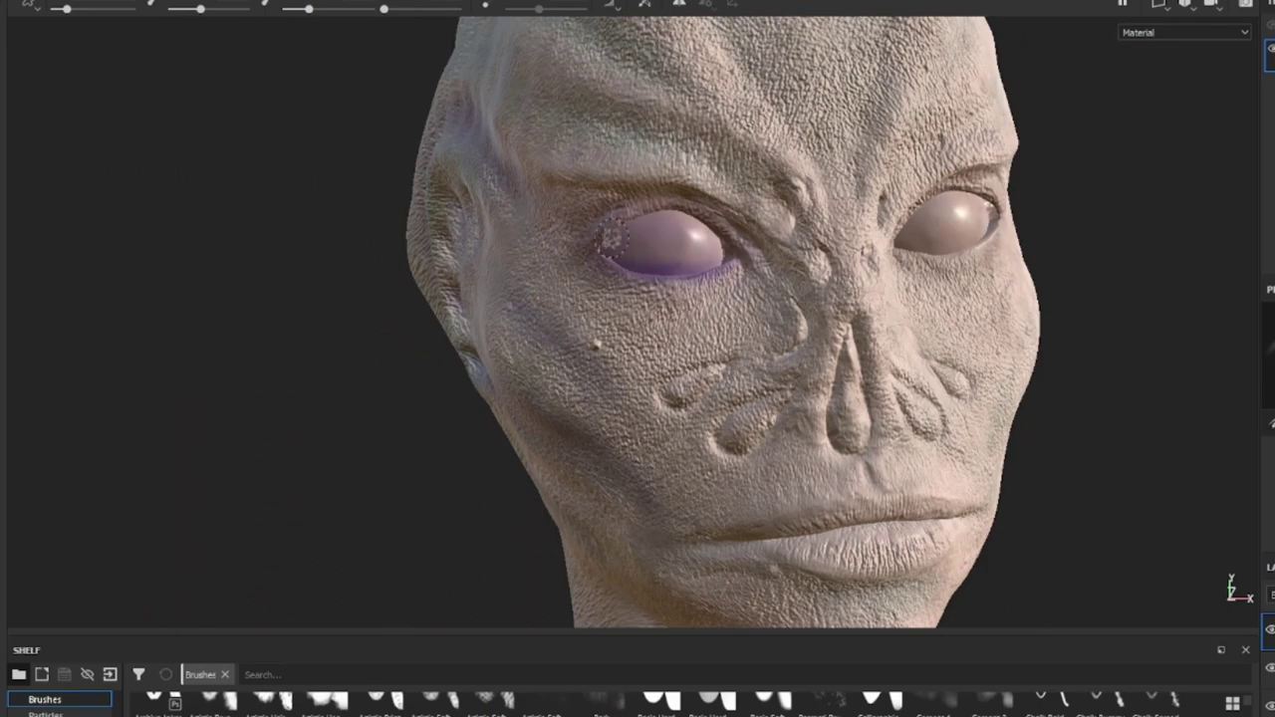
# - Shade lavender purple around the eye rims, eyelids, ear folds, neck and chest
pyautogui.keyDown('alt'); pyautogui.moveTo(611, 237); pyautogui.dragTo(917, 251); pyautogui.keyUp('alt')
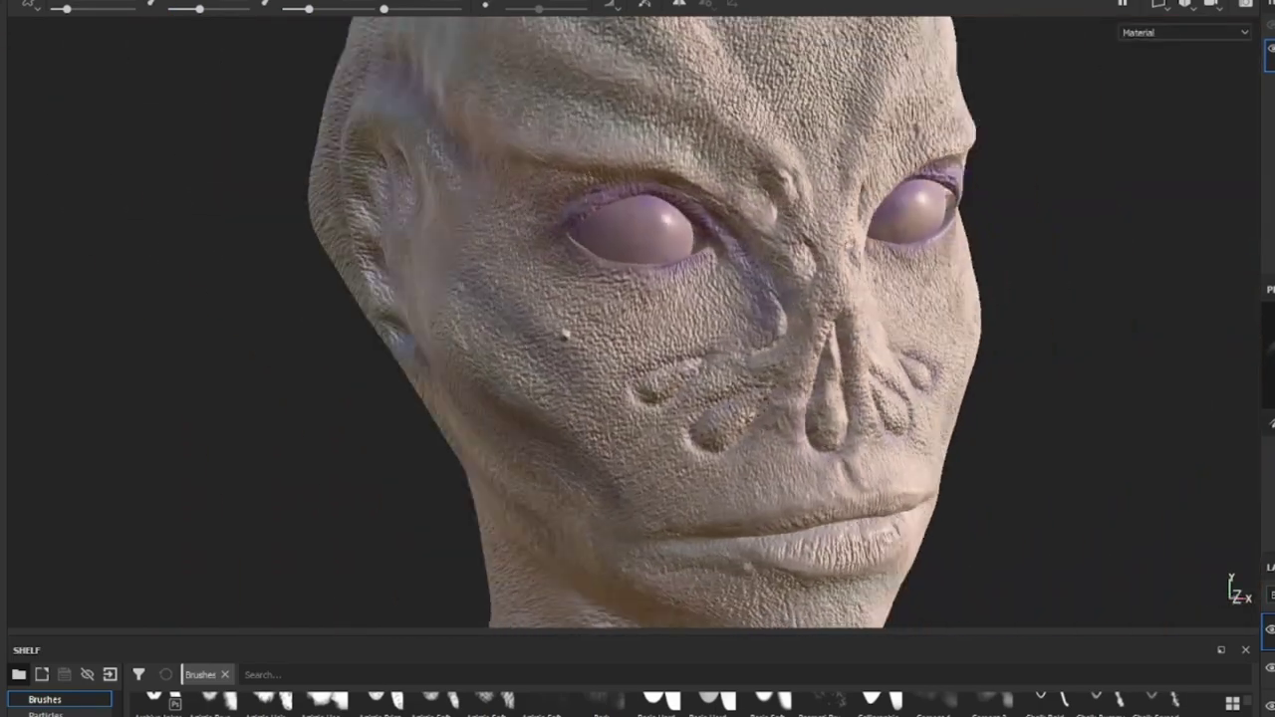
pyautogui.moveTo(981, 219)
pyautogui.keyDown('alt'); pyautogui.mouseDown()
pyautogui.moveTo(389, 365)
pyautogui.moveTo(739, 245)
pyautogui.mouseUp(); pyautogui.keyUp('alt')
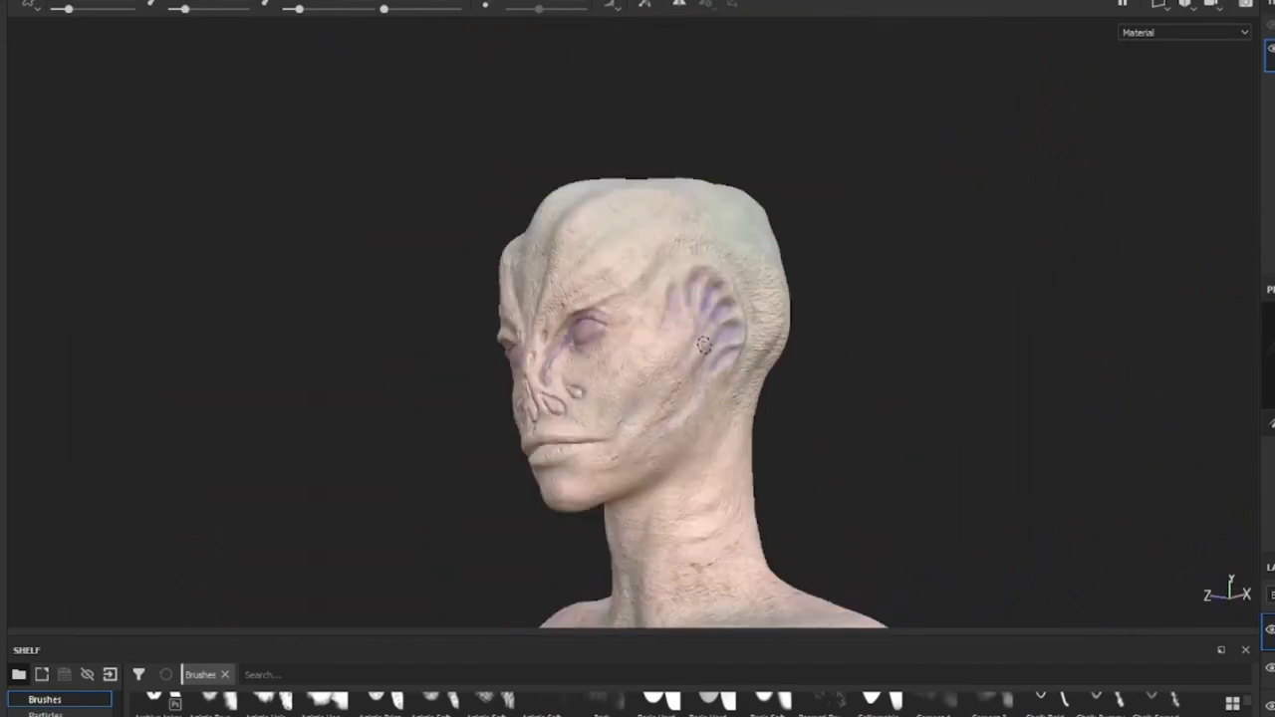
pyautogui.keyDown('alt'); pyautogui.moveTo(727, 391); pyautogui.dragTo(498, 469); pyautogui.keyUp('alt')
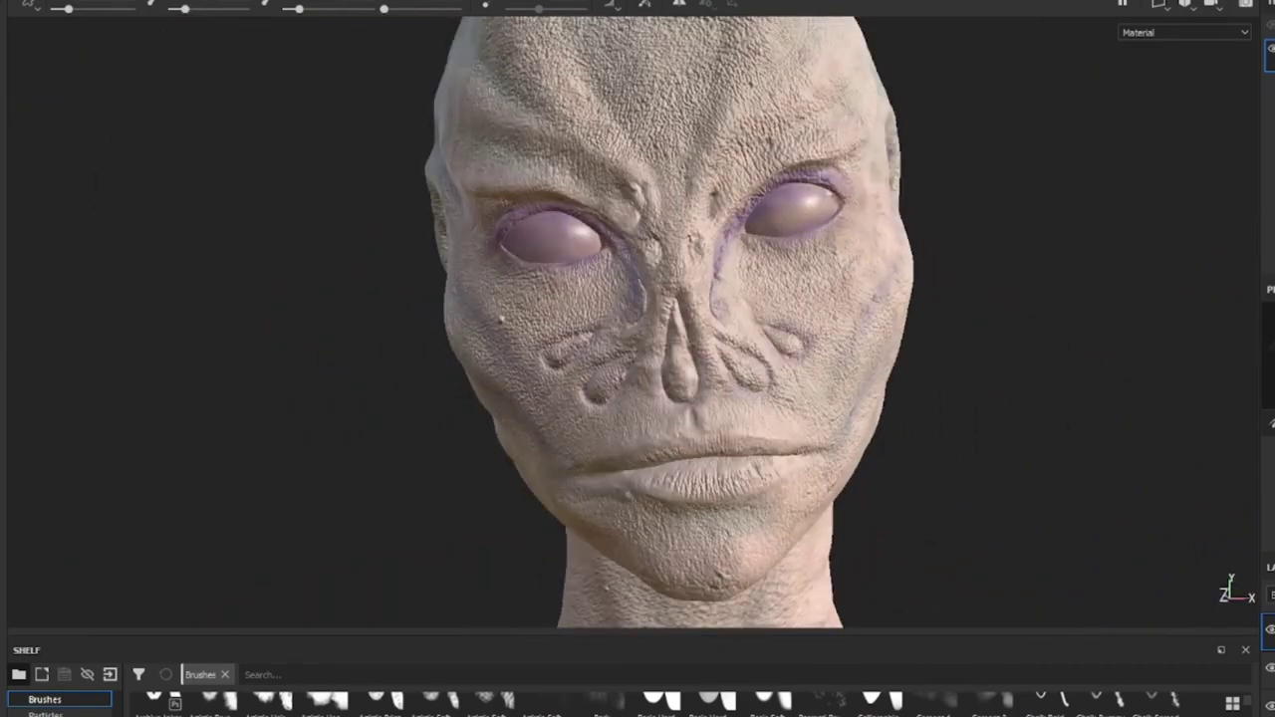
pyautogui.keyDown('alt'); pyautogui.moveTo(697, 299); pyautogui.dragTo(637, 359, button='right'); pyautogui.keyUp('alt')
pyautogui.keyDown('alt'); pyautogui.moveTo(697, 299); pyautogui.dragTo(897, 558, button='middle'); pyautogui.keyUp('alt')
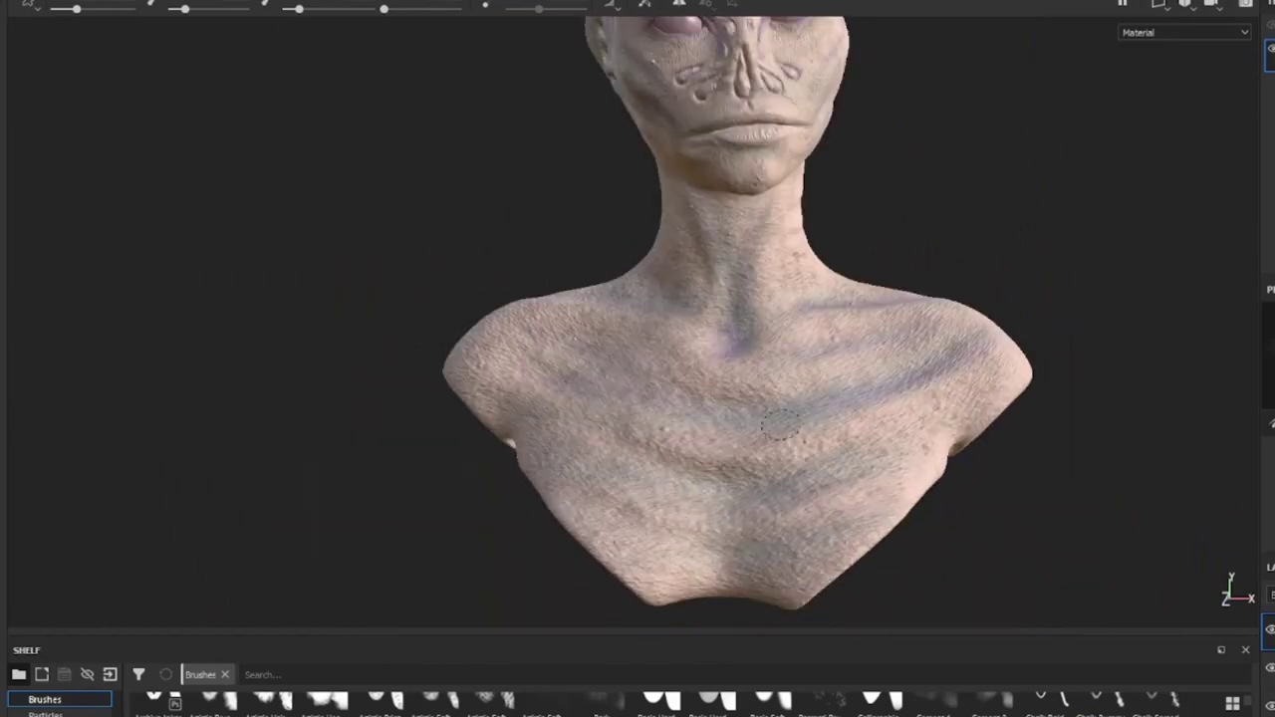
pyautogui.moveTo(780, 426)
pyautogui.keyDown('alt'); pyautogui.mouseDown()
pyautogui.moveTo(554, 418)
pyautogui.moveTo(313, 285)
pyautogui.moveTo(894, 114)
pyautogui.moveTo(588, 319)
pyautogui.moveTo(797, 338)
pyautogui.moveTo(717, 334)
pyautogui.moveTo(757, 329)
pyautogui.mouseUp(); pyautogui.keyUp('alt')
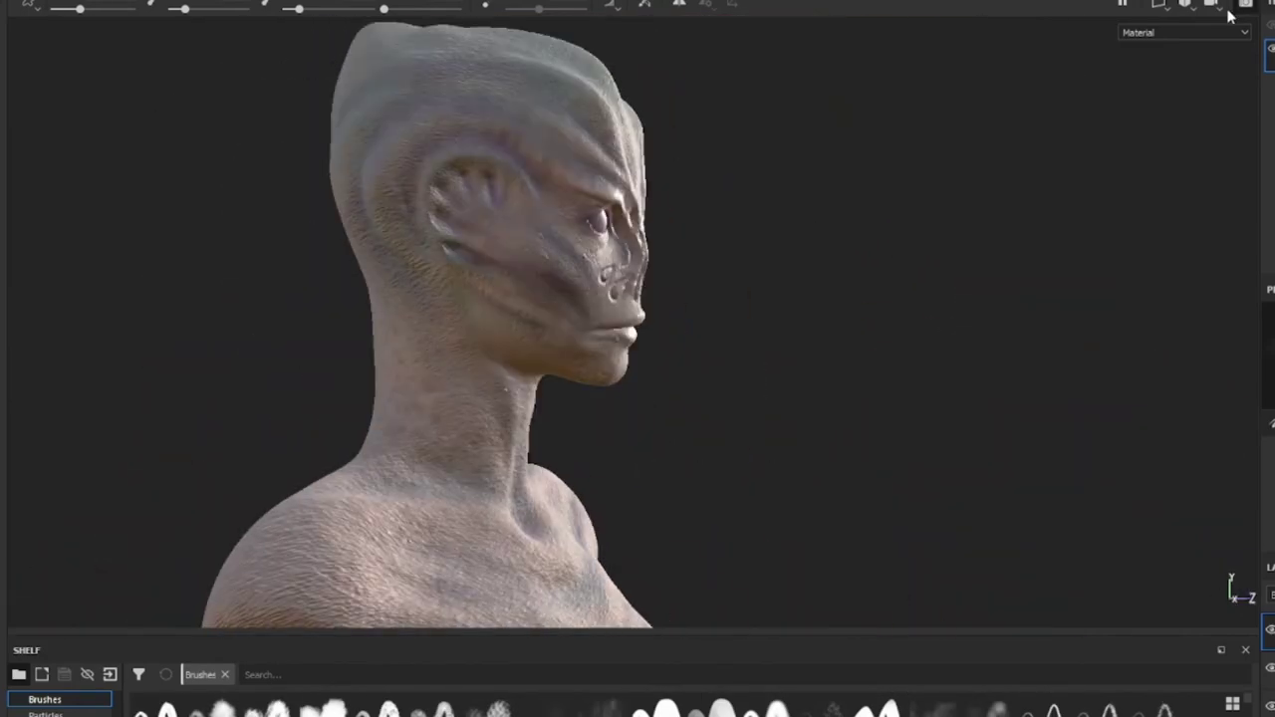
# - Show the viewport's environment lighting settings with the bust turned to face front
pyautogui.click(1231, 14)
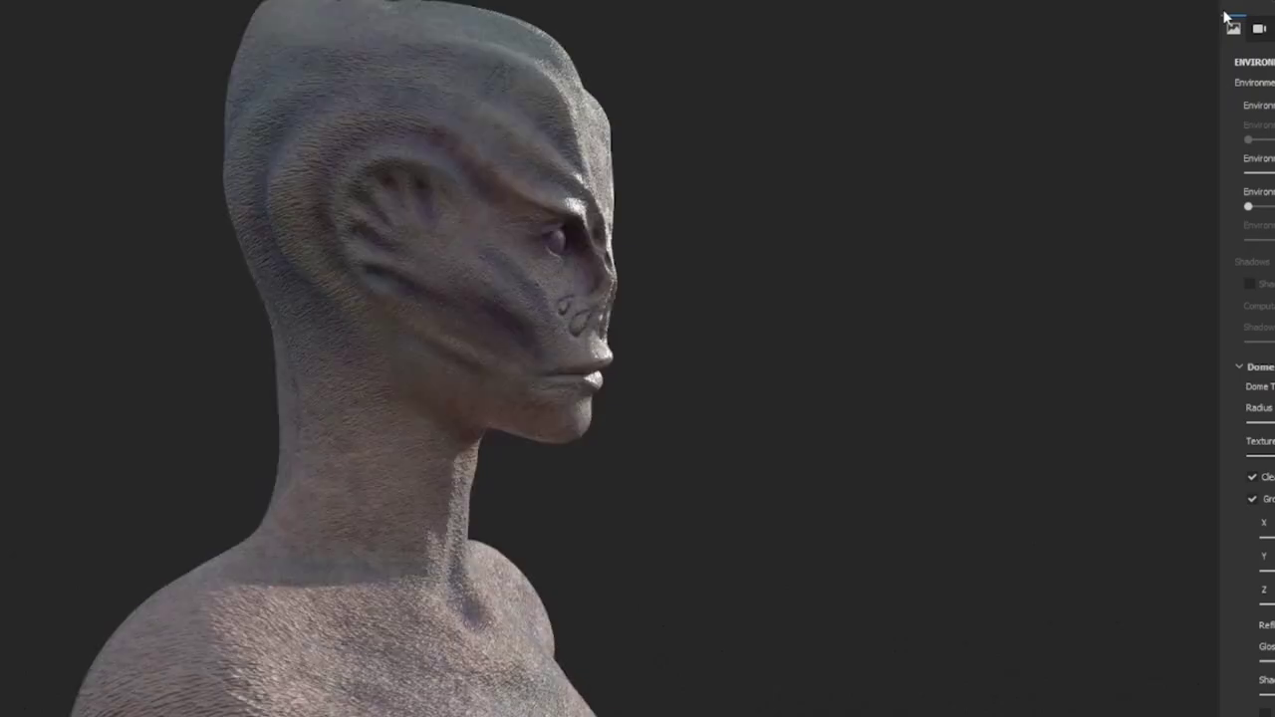
pyautogui.keyDown('alt'); pyautogui.moveTo(757, 200); pyautogui.dragTo(677, 171); pyautogui.keyUp('alt')
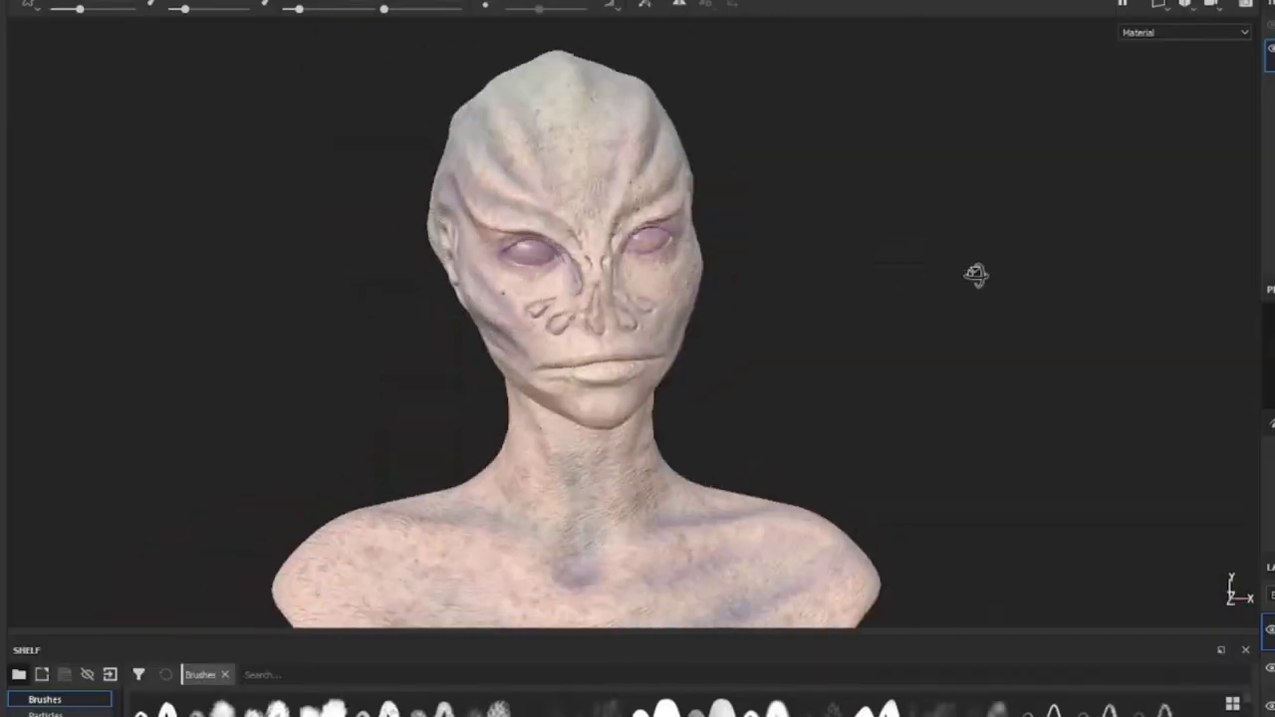
# - Paint pastel pink and lavender bands across the forehead and temples
pyautogui.keyDown('alt'); pyautogui.moveTo(976, 273); pyautogui.dragTo(647, 279); pyautogui.keyUp('alt')
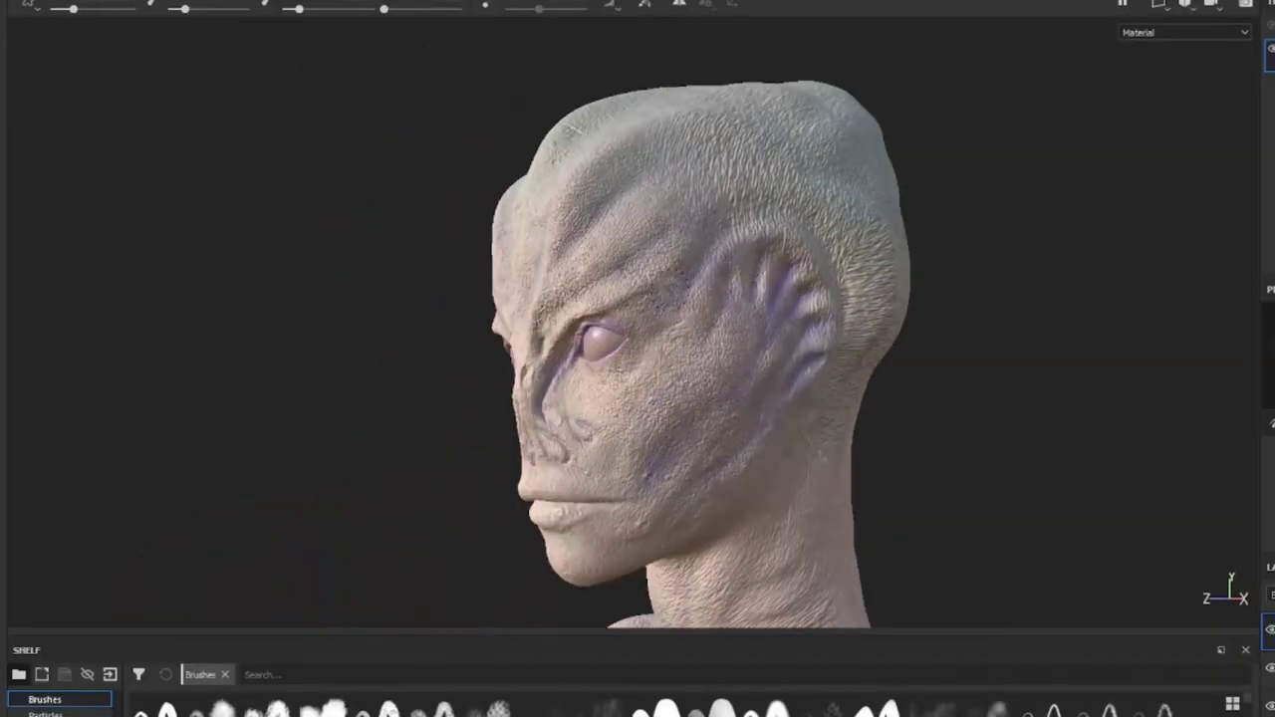
pyautogui.moveTo(199, 139)
pyautogui.keyDown('alt'); pyautogui.mouseDown()
pyautogui.moveTo(441, 139)
pyautogui.moveTo(249, 139)
pyautogui.mouseUp(); pyautogui.keyUp('alt')
pyautogui.keyDown('alt'); pyautogui.moveTo(768, 205); pyautogui.dragTo(817, 408); pyautogui.keyUp('alt')
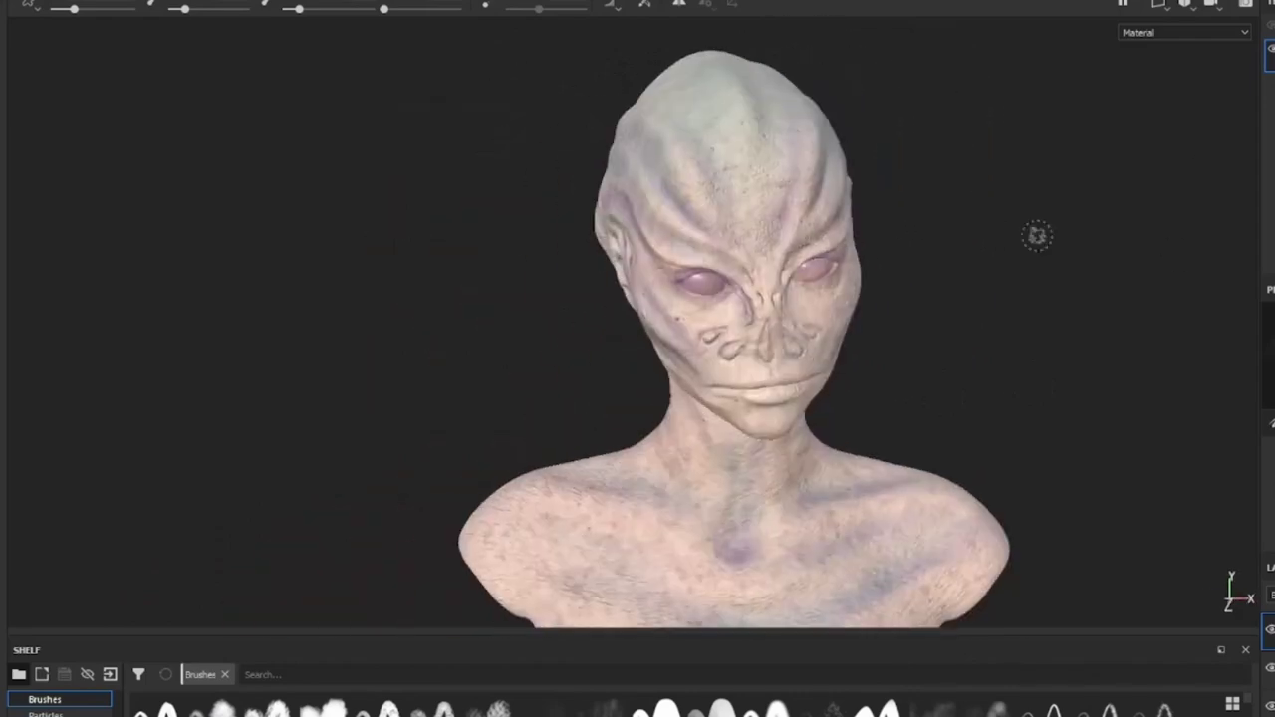
pyautogui.moveTo(876, 182)
pyautogui.keyDown('alt'); pyautogui.mouseDown()
pyautogui.moveTo(501, 219)
pyautogui.moveTo(570, 311)
pyautogui.moveTo(640, 342)
pyautogui.moveTo(598, 334)
pyautogui.mouseUp(); pyautogui.keyUp('alt')
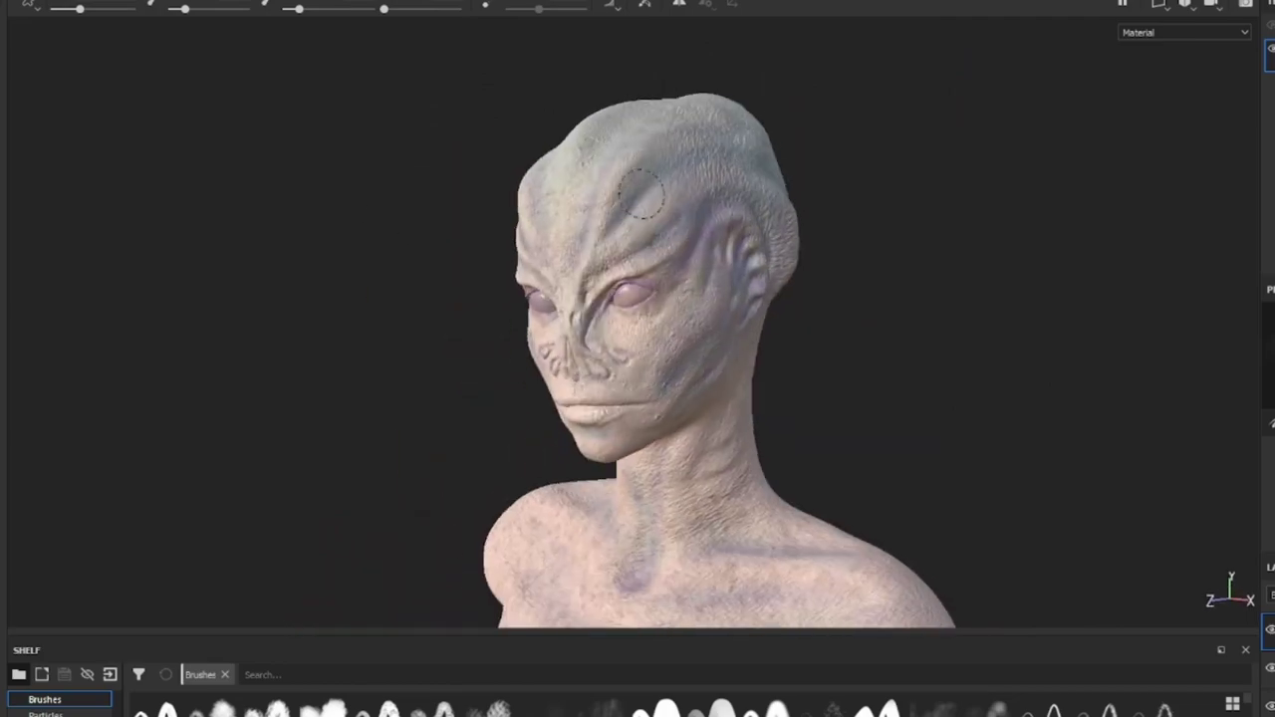
pyautogui.scroll(5, 551, 333)
# - Add teal shading along the lower eyelid rims, checking the head from all sides
pyautogui.keyDown('alt'); pyautogui.moveTo(580, 229); pyautogui.dragTo(695, 257); pyautogui.keyUp('alt')
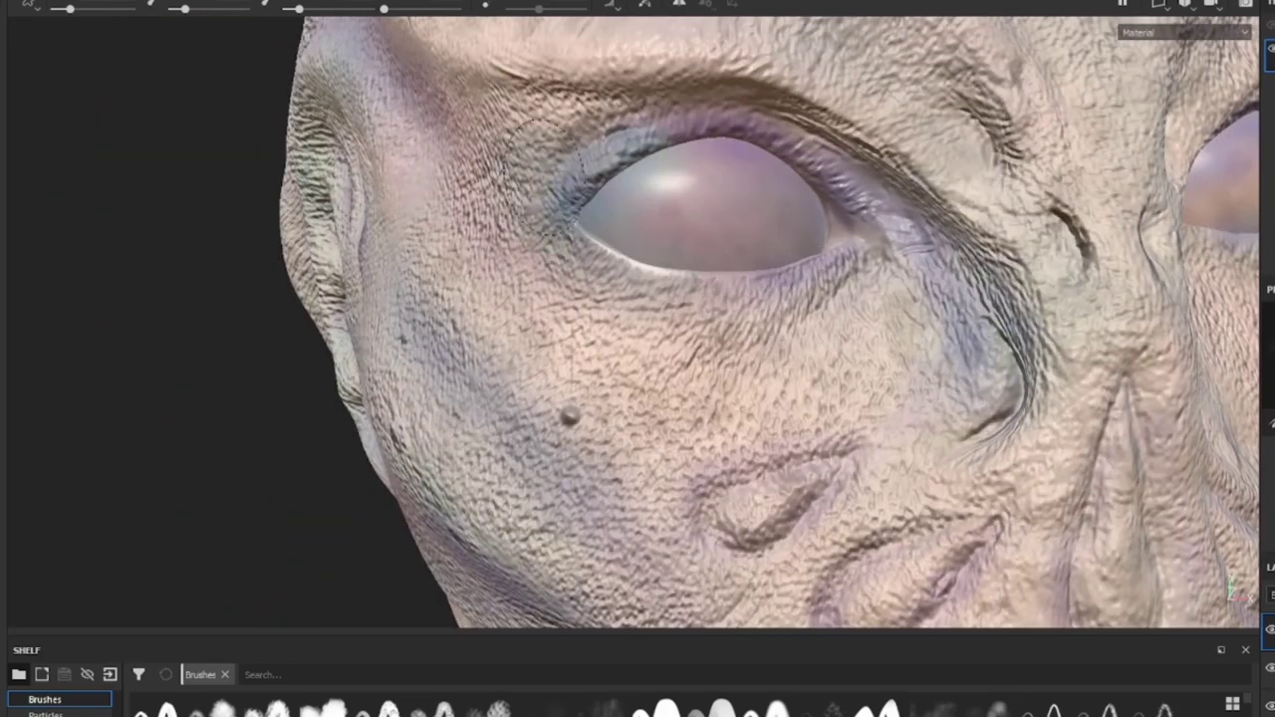
pyautogui.scroll(-5, 512, 328)
pyautogui.scroll(2, 512, 327)
pyautogui.keyDown('alt'); pyautogui.moveTo(512, 327); pyautogui.dragTo(826, 450, button='middle'); pyautogui.keyUp('alt')
pyautogui.moveTo(826, 449)
pyautogui.keyDown('alt'); pyautogui.mouseDown()
pyautogui.moveTo(737, 310)
pyautogui.moveTo(783, 222)
pyautogui.mouseUp(); pyautogui.keyUp('alt')
pyautogui.scroll(-5, 783, 223)
pyautogui.scroll(6, 674, 228)
pyautogui.keyDown('alt'); pyautogui.moveTo(675, 228); pyautogui.dragTo(625, 159, button='middle'); pyautogui.keyUp('alt')
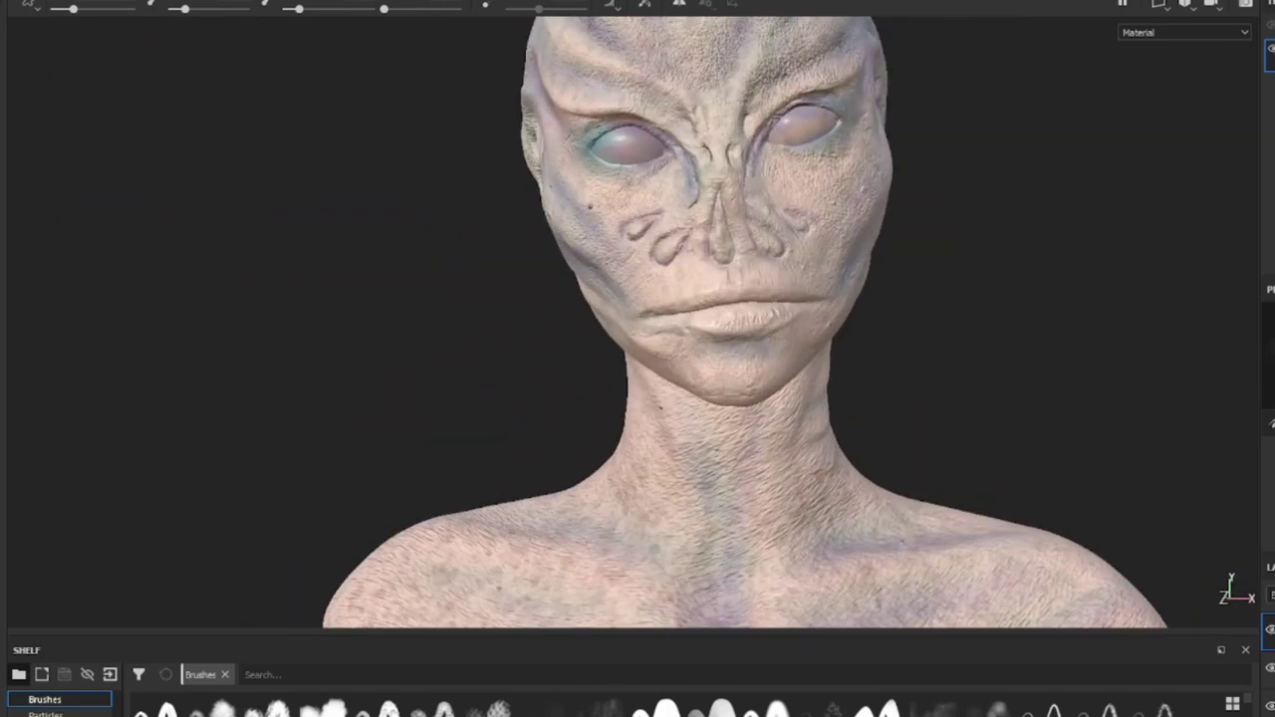
pyautogui.moveTo(825, 170)
pyautogui.keyDown('alt'); pyautogui.mouseDown()
pyautogui.moveTo(530, 166)
pyautogui.moveTo(601, 134)
pyautogui.mouseUp(); pyautogui.keyUp('alt')
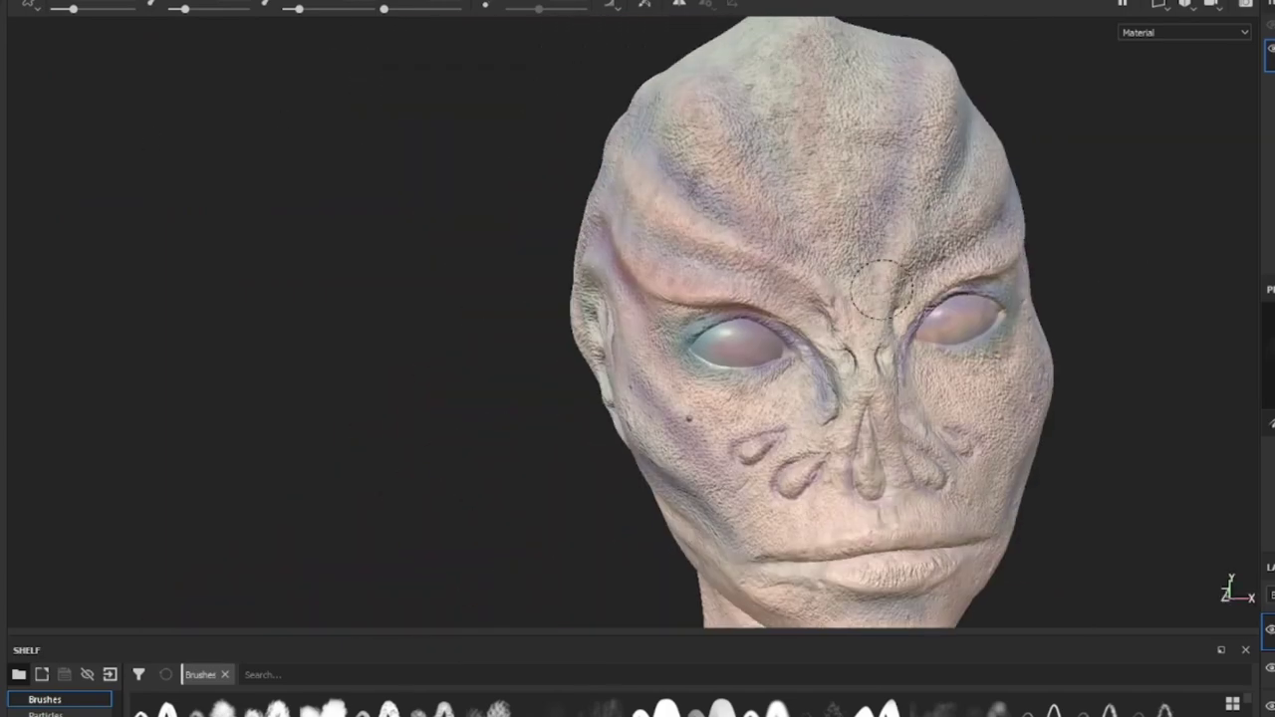
pyautogui.scroll(-3, 653, 303)
pyautogui.scroll(3, 654, 303)
pyautogui.keyDown('alt'); pyautogui.moveTo(653, 304); pyautogui.dragTo(705, 235); pyautogui.keyUp('alt')
pyautogui.moveTo(519, 234)
pyautogui.keyDown('alt'); pyautogui.mouseDown()
pyautogui.moveTo(523, 214)
pyautogui.moveTo(762, 234)
pyautogui.mouseUp(); pyautogui.keyUp('alt')
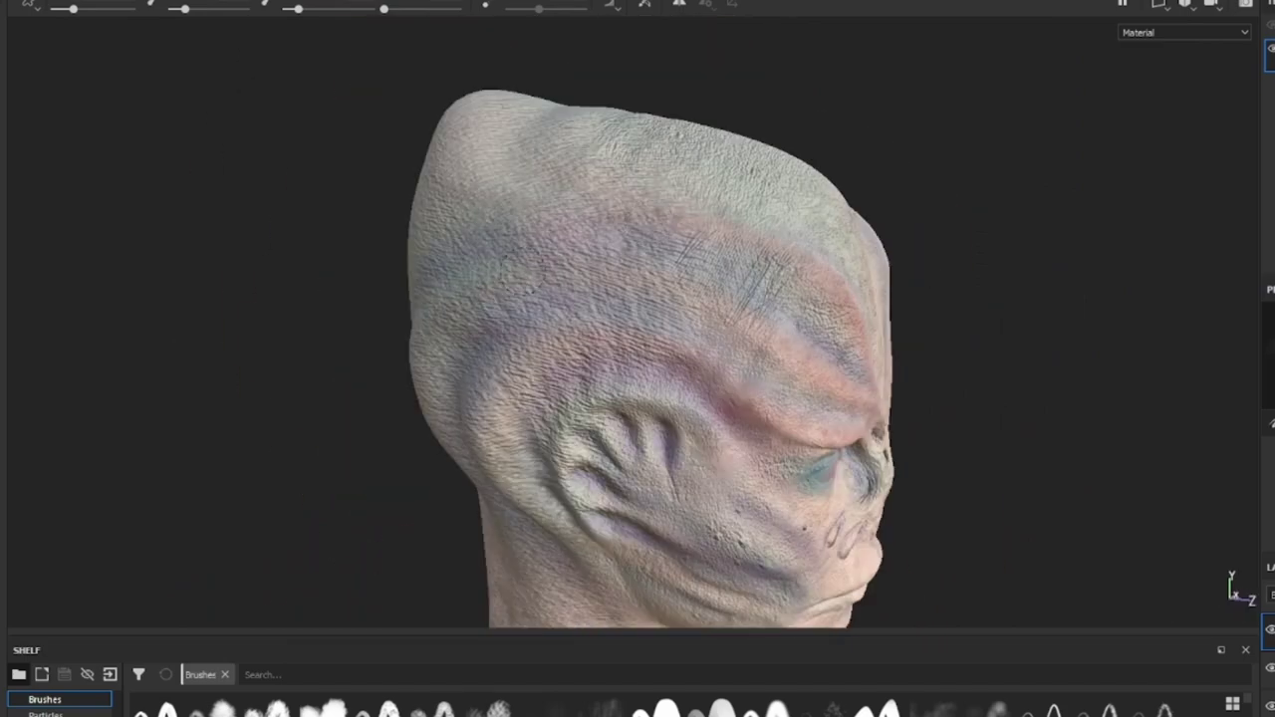
pyautogui.keyDown('alt'); pyautogui.moveTo(737, 332); pyautogui.dragTo(780, 332); pyautogui.keyUp('alt')
pyautogui.moveTo(737, 234)
pyautogui.keyDown('alt'); pyautogui.mouseDown()
pyautogui.moveTo(735, 356)
pyautogui.moveTo(909, 334)
pyautogui.mouseUp(); pyautogui.keyUp('alt')
pyautogui.scroll(2, 868, 342)
pyautogui.keyDown('alt'); pyautogui.moveTo(757, 338); pyautogui.dragTo(697, 339); pyautogui.keyUp('alt')
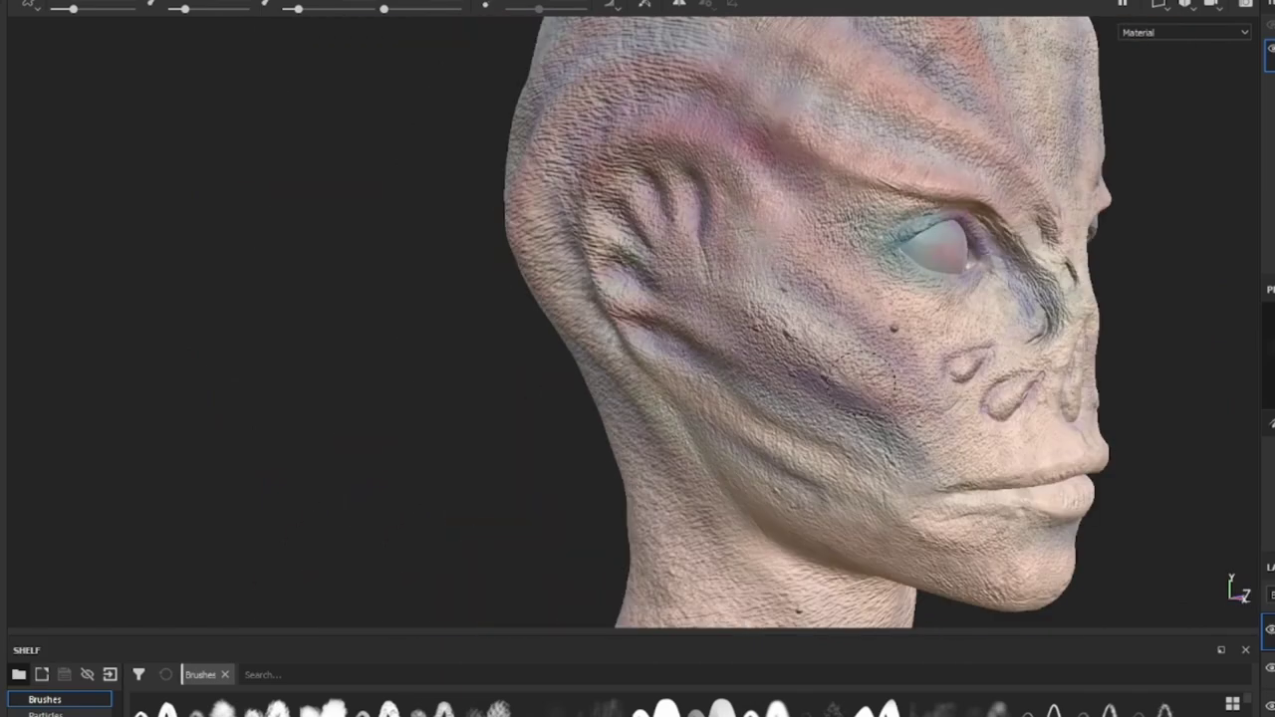
pyautogui.moveTo(719, 354)
pyautogui.keyDown('alt'); pyautogui.mouseDown()
pyautogui.moveTo(341, 355)
pyautogui.moveTo(597, 355)
pyautogui.mouseUp(); pyautogui.keyUp('alt')
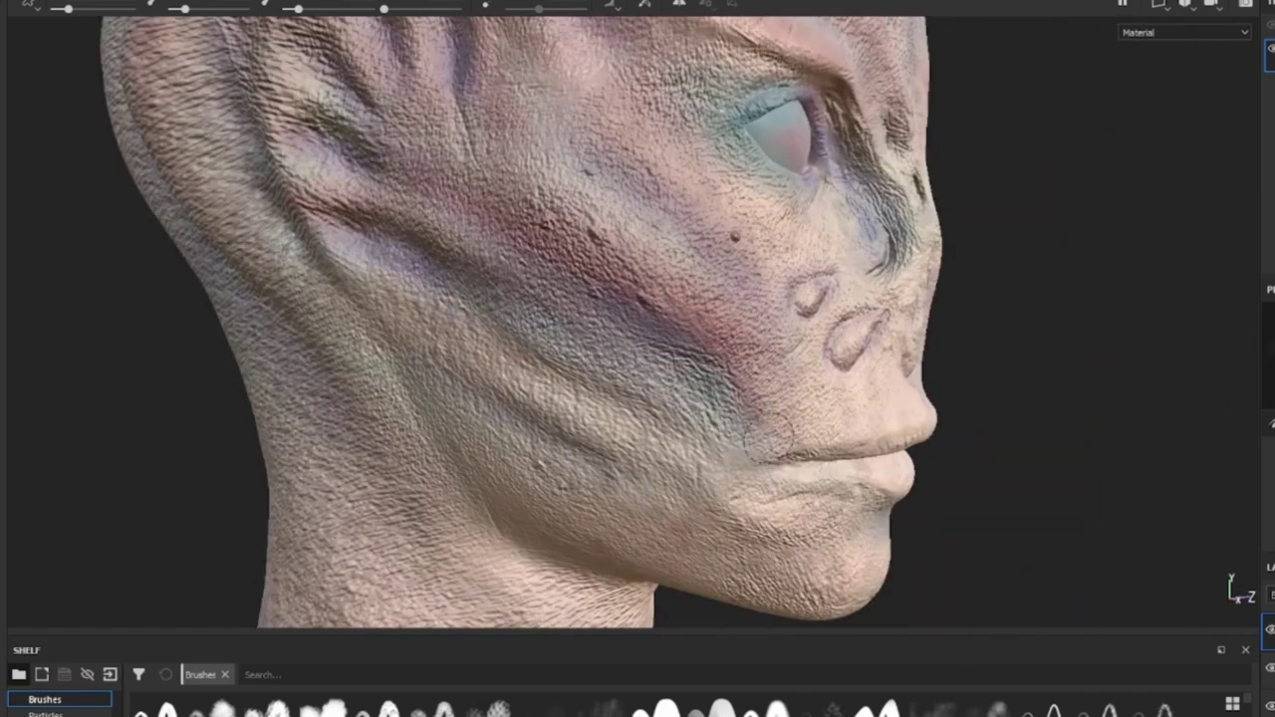
pyautogui.scroll(-3, 521, 323)
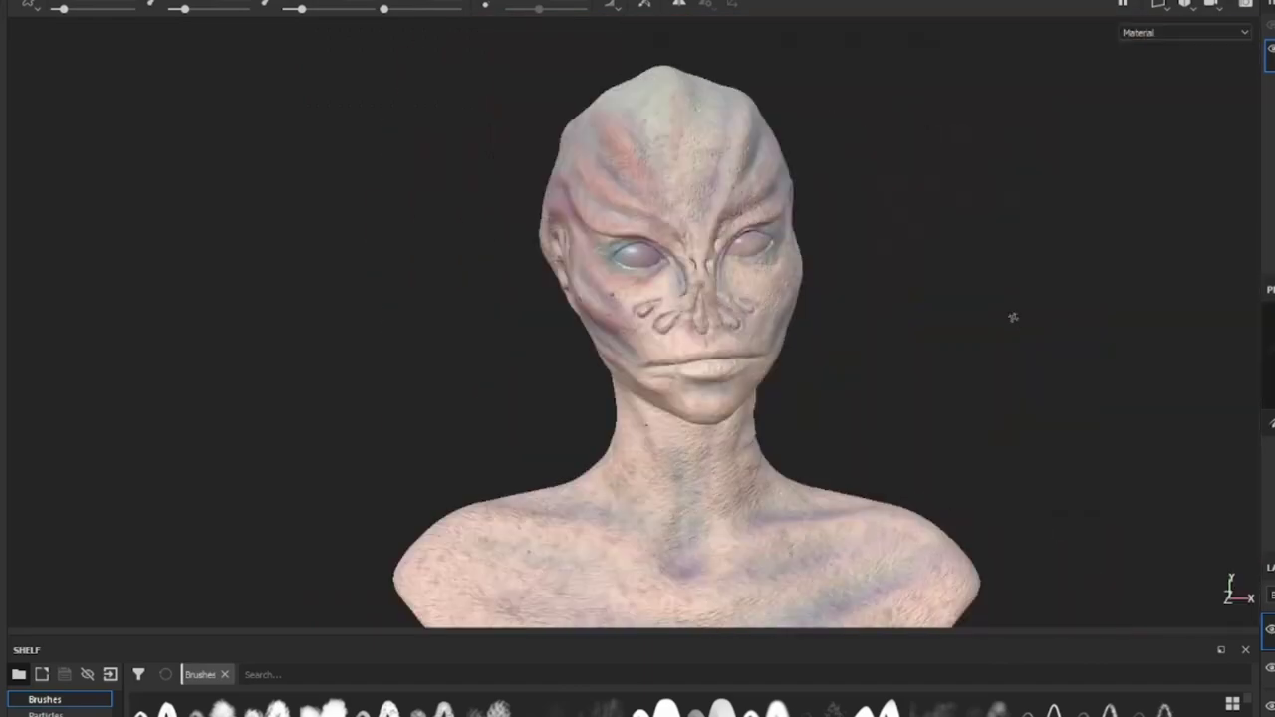
pyautogui.scroll(-5, 706, 250)
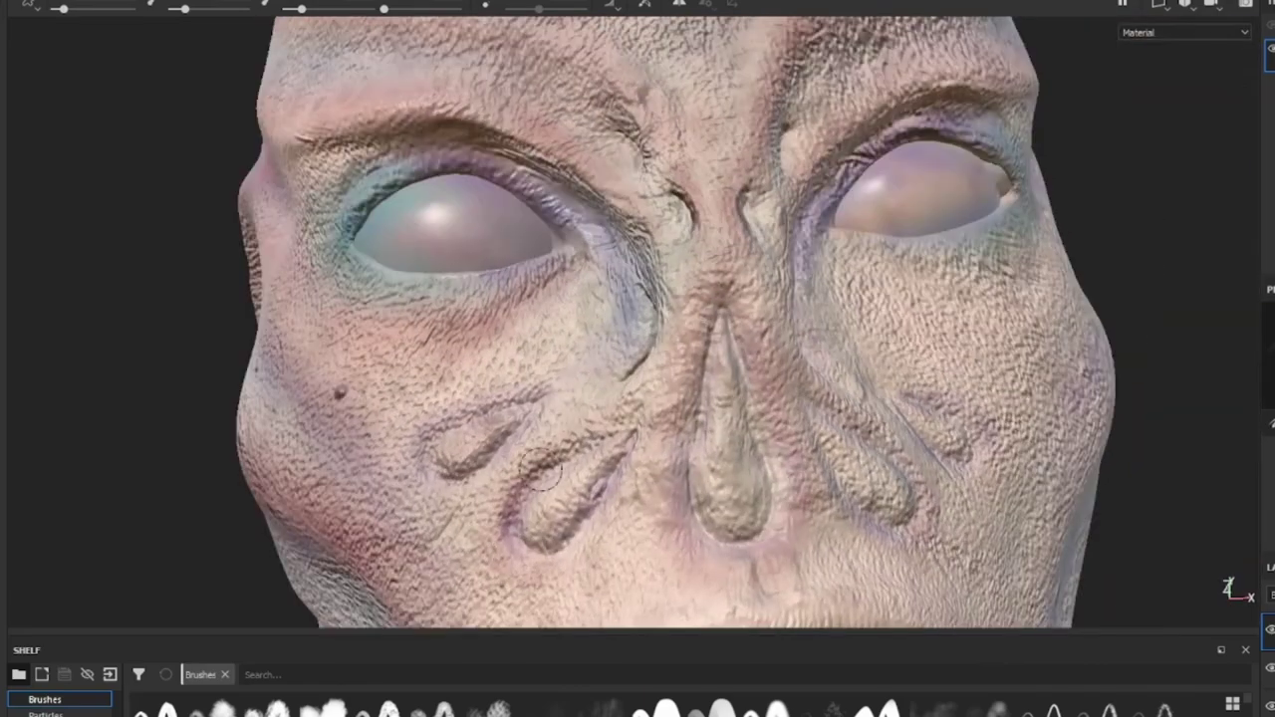
pyautogui.scroll(5, 919, 425)
pyautogui.scroll(-5, 766, 395)
pyautogui.scroll(5, 766, 394)
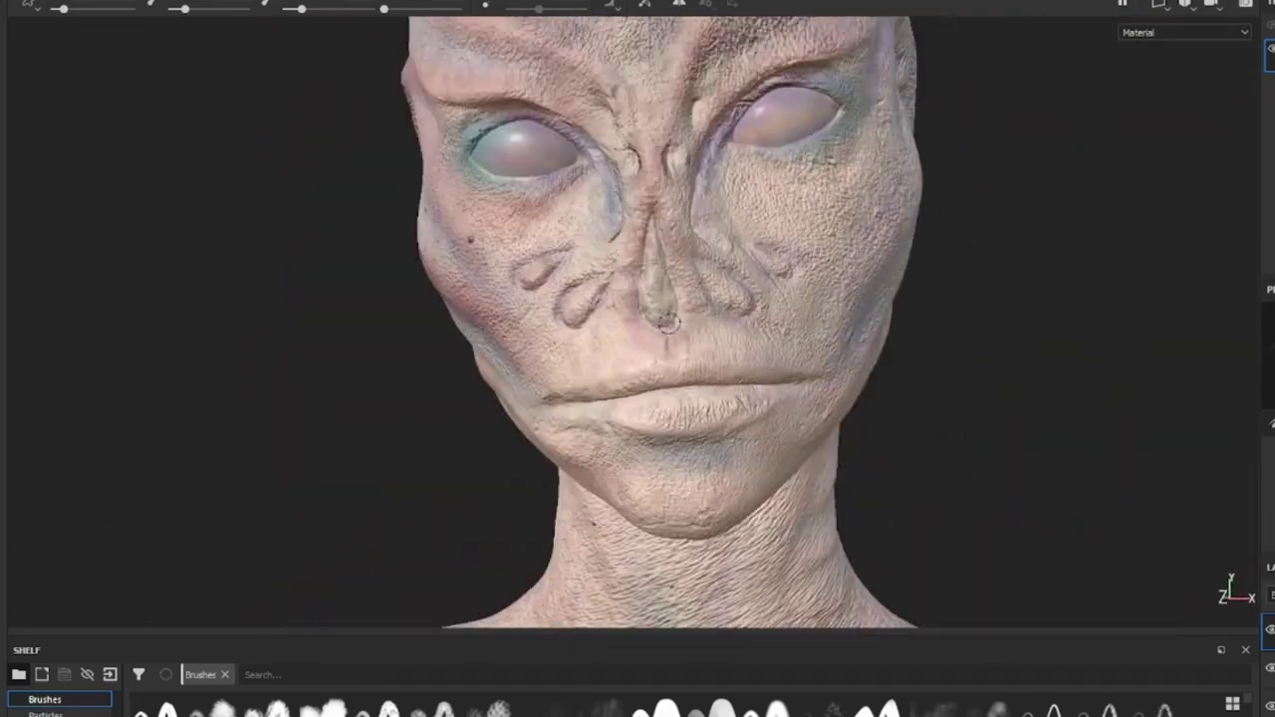
pyautogui.moveTo(767, 394)
pyautogui.keyDown('alt'); pyautogui.mouseDown()
pyautogui.moveTo(697, 299)
pyautogui.moveTo(763, 122)
pyautogui.moveTo(531, 229)
pyautogui.moveTo(647, 229)
pyautogui.moveTo(862, 193)
pyautogui.mouseUp(); pyautogui.keyUp('alt')
pyautogui.scroll(-3, 677, 269)
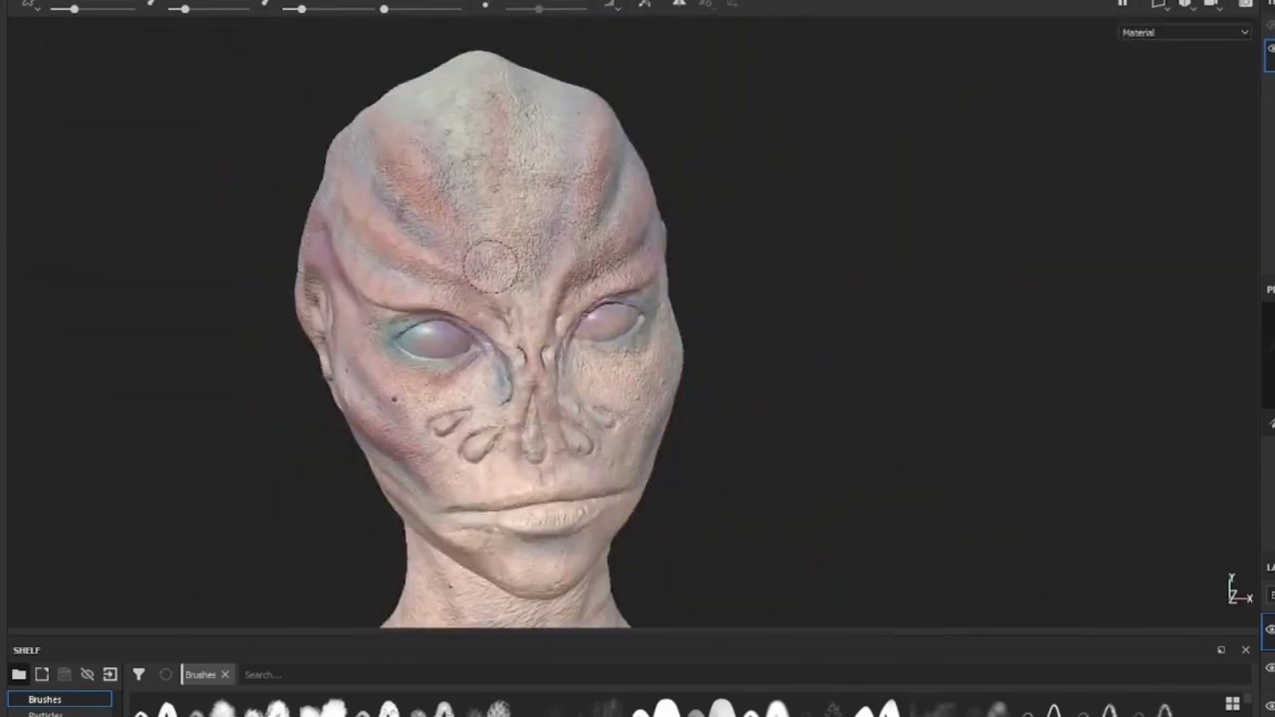
pyautogui.scroll(5, 862, 193)
pyautogui.scroll(-5, 861, 193)
pyautogui.scroll(3, 959, 185)
pyautogui.moveTo(959, 185)
pyautogui.keyDown('alt'); pyautogui.mouseDown()
pyautogui.moveTo(538, 299)
pyautogui.moveTo(925, 450)
pyautogui.mouseUp(); pyautogui.keyUp('alt')
pyautogui.scroll(-3, 538, 299)
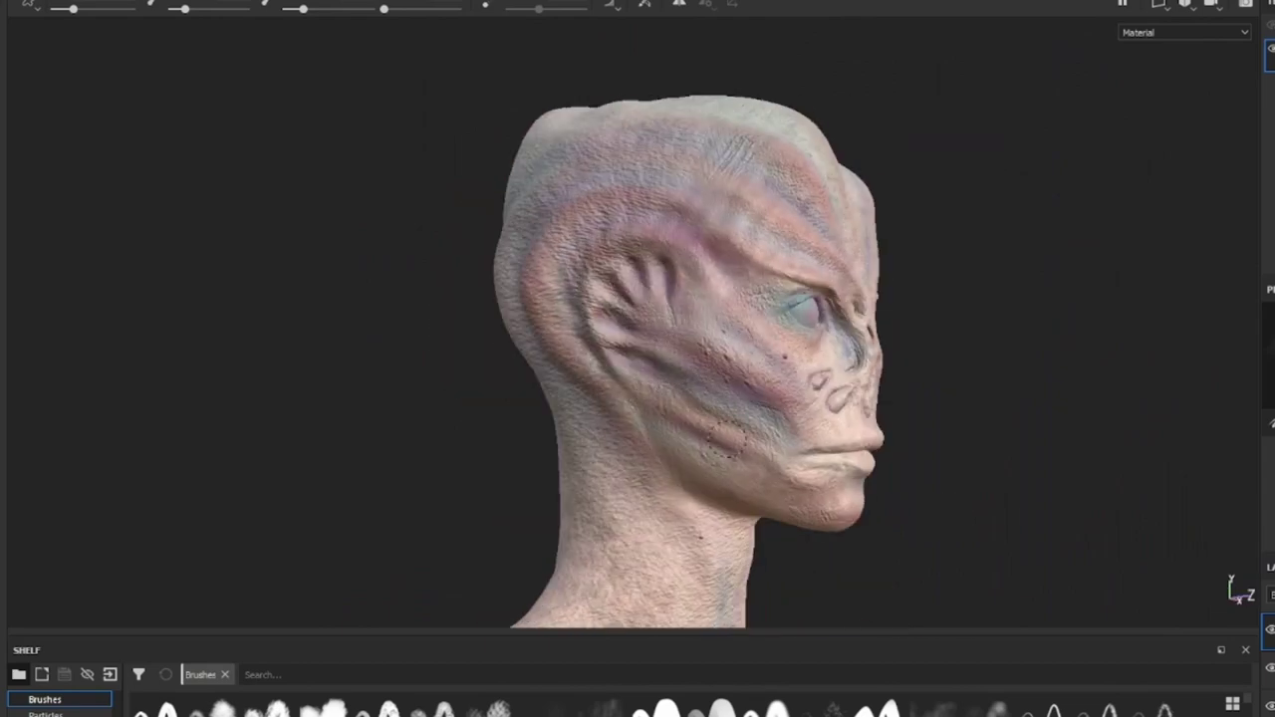
# - Tint the lips lavender-purple and deepen the shading beneath the nose
pyautogui.moveTo(722, 438)
pyautogui.keyDown('alt'); pyautogui.mouseDown()
pyautogui.moveTo(584, 270)
pyautogui.moveTo(863, 330)
pyautogui.moveTo(379, 306)
pyautogui.moveTo(687, 588)
pyautogui.mouseUp(); pyautogui.keyUp('alt')
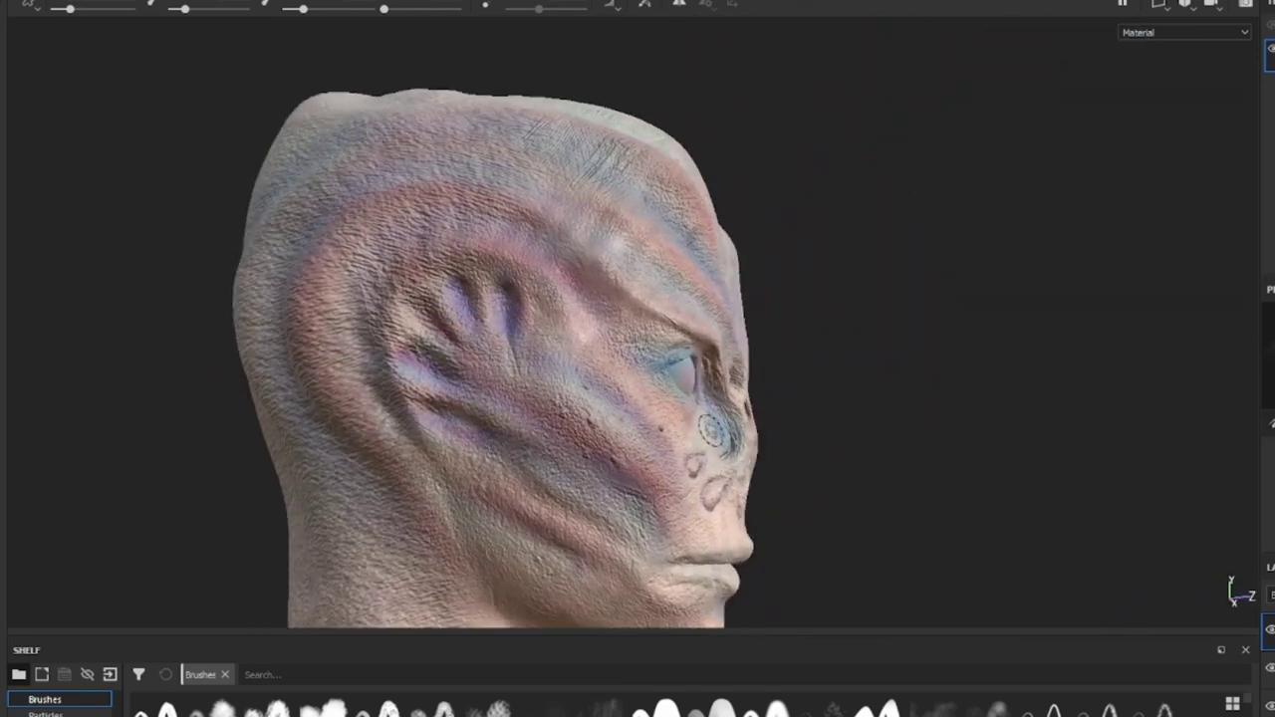
pyautogui.keyDown('alt'); pyautogui.moveTo(598, 348); pyautogui.dragTo(1136, 403); pyautogui.keyUp('alt')
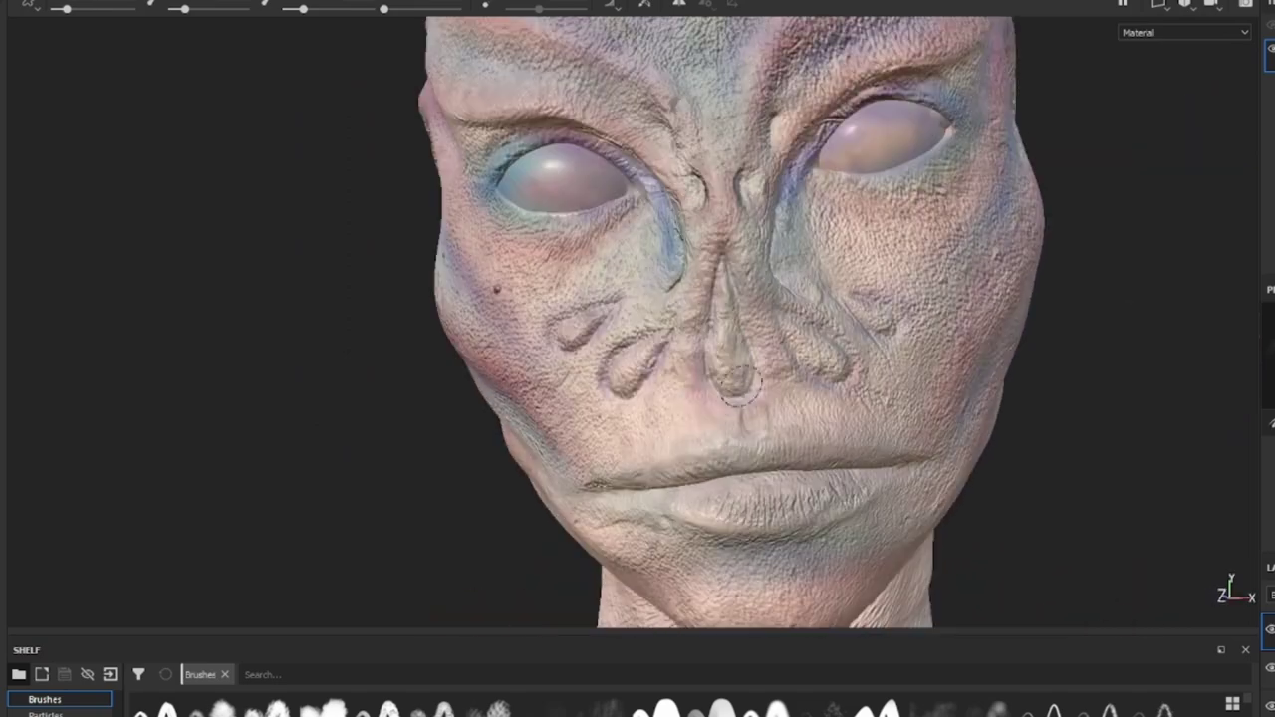
pyautogui.scroll(-10, 757, 450)
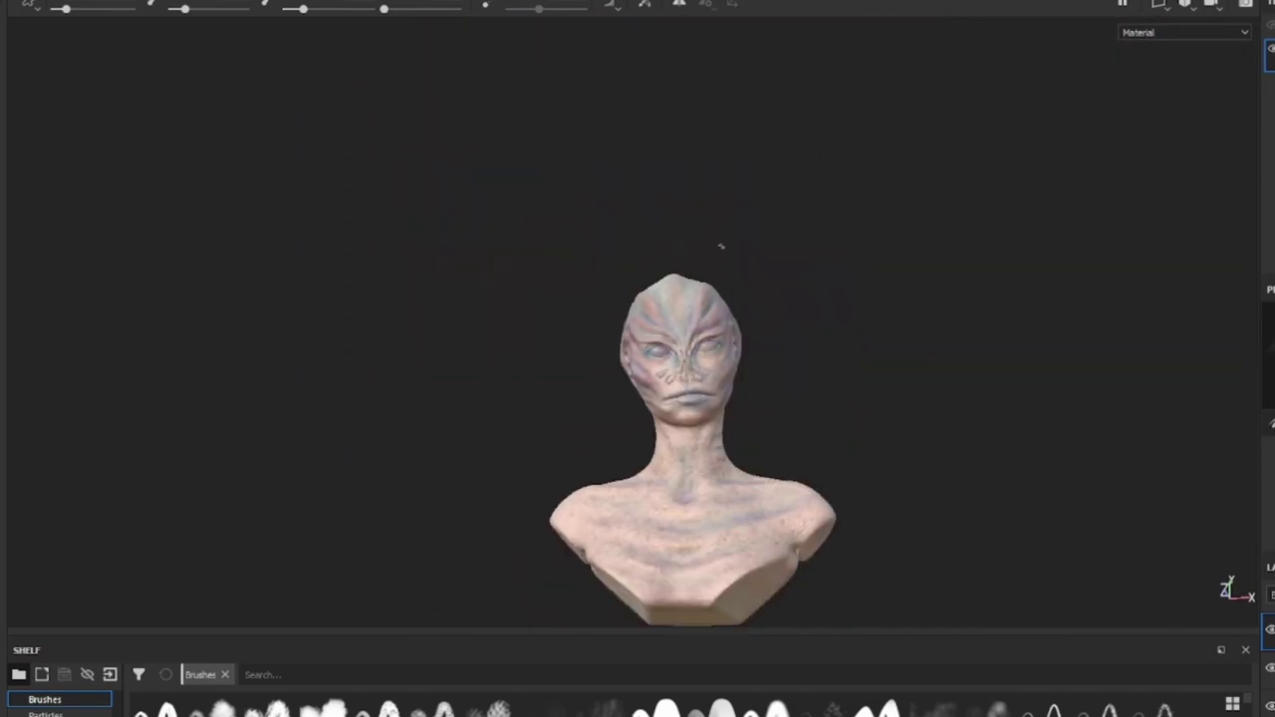
pyautogui.moveTo(669, 261)
pyautogui.keyDown('alt'); pyautogui.mouseDown()
pyautogui.moveTo(1053, 148)
pyautogui.moveTo(693, 194)
pyautogui.mouseUp(); pyautogui.keyUp('alt')
pyautogui.scroll(-10, 890, 362)
pyautogui.scroll(15, 613, 363)
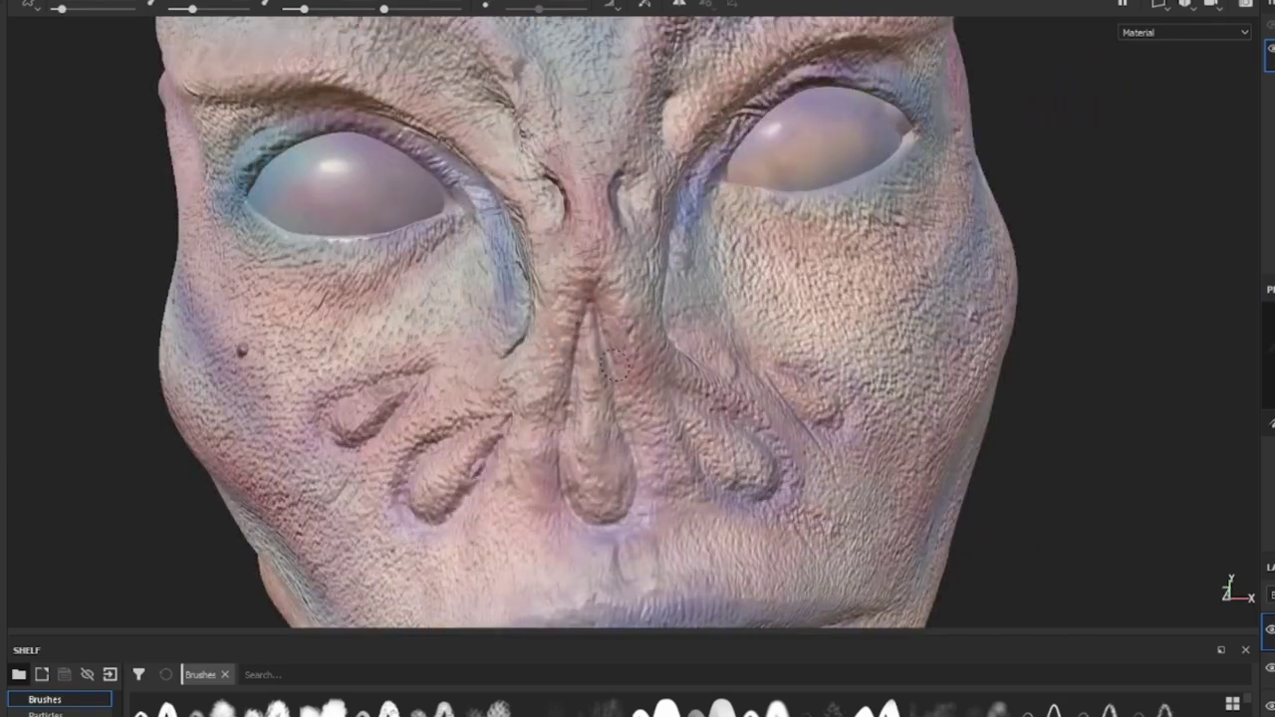
pyautogui.scroll(-3, 571, 414)
pyautogui.scroll(5, 570, 414)
pyautogui.moveTo(571, 414)
pyautogui.keyDown('alt'); pyautogui.mouseDown()
pyautogui.moveTo(616, 237)
pyautogui.moveTo(429, 315)
pyautogui.mouseUp(); pyautogui.keyUp('alt')
# - Paint a pinkish-red rim along the eyelids of both eyes
pyautogui.scroll(-10, 990, 213)
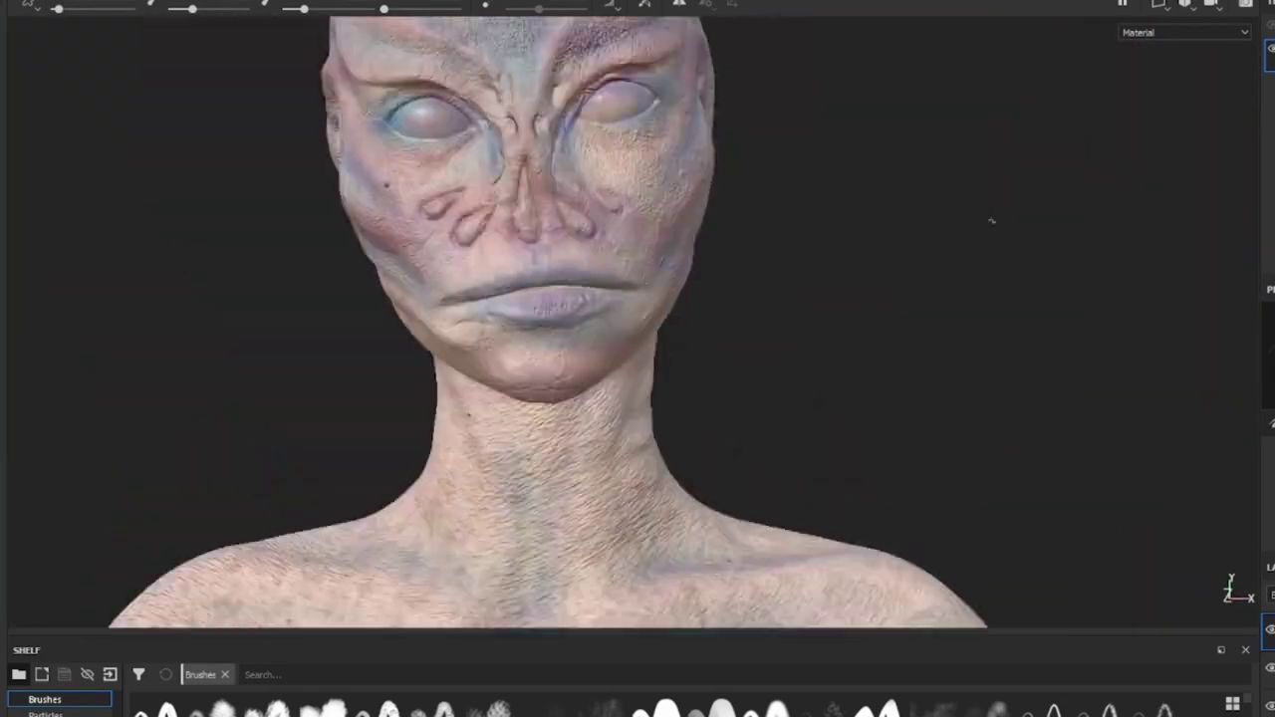
pyautogui.moveTo(990, 214)
pyautogui.keyDown('alt'); pyautogui.mouseDown()
pyautogui.moveTo(1045, 379)
pyautogui.moveTo(797, 355)
pyautogui.mouseUp(); pyautogui.keyUp('alt')
pyautogui.scroll(12, 570, 164)
pyautogui.scroll(-10, 571, 164)
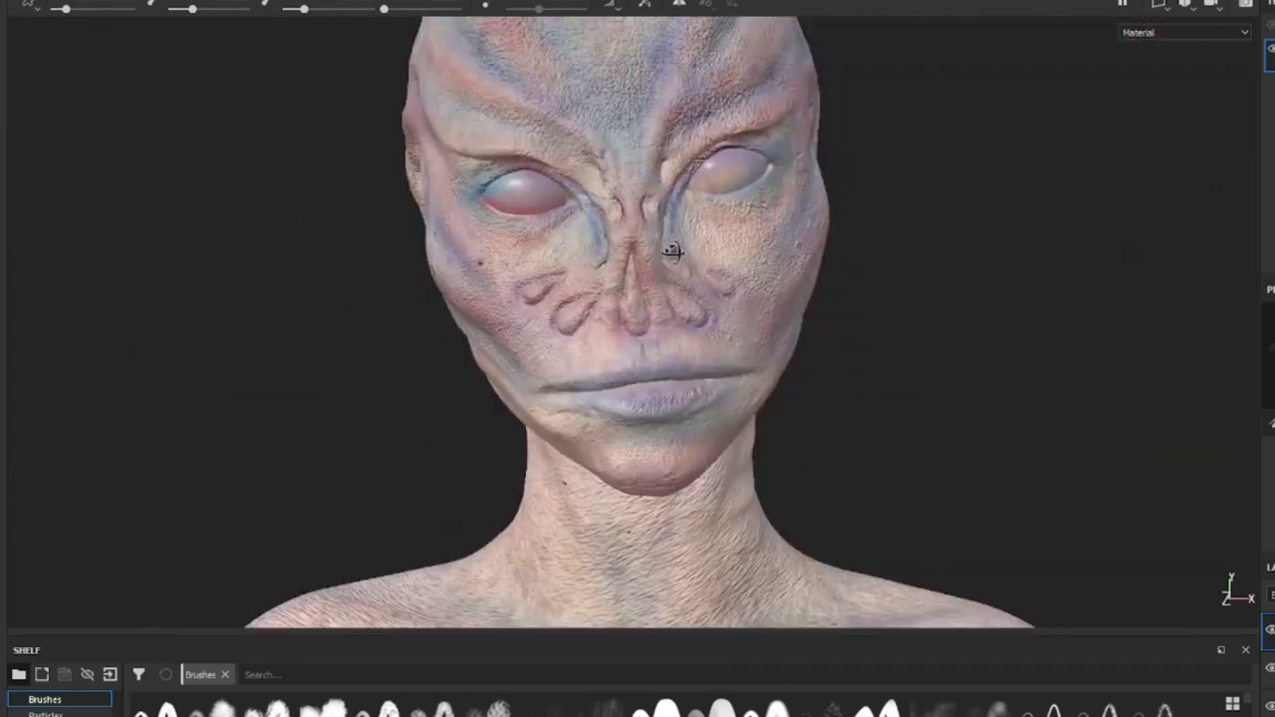
pyautogui.scroll(12, 669, 242)
pyautogui.scroll(-12, 584, 185)
pyautogui.scroll(5, 767, 260)
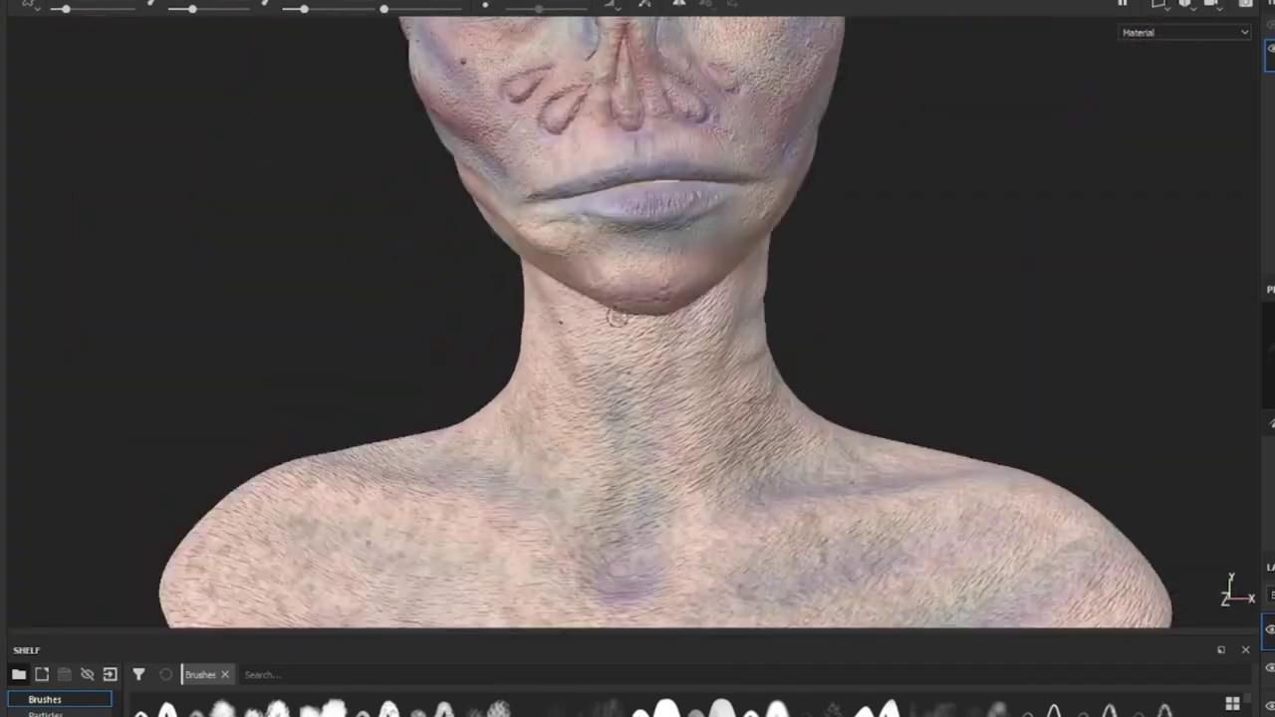
pyautogui.scroll(-1, 658, 349)
pyautogui.scroll(-3, 561, 434)
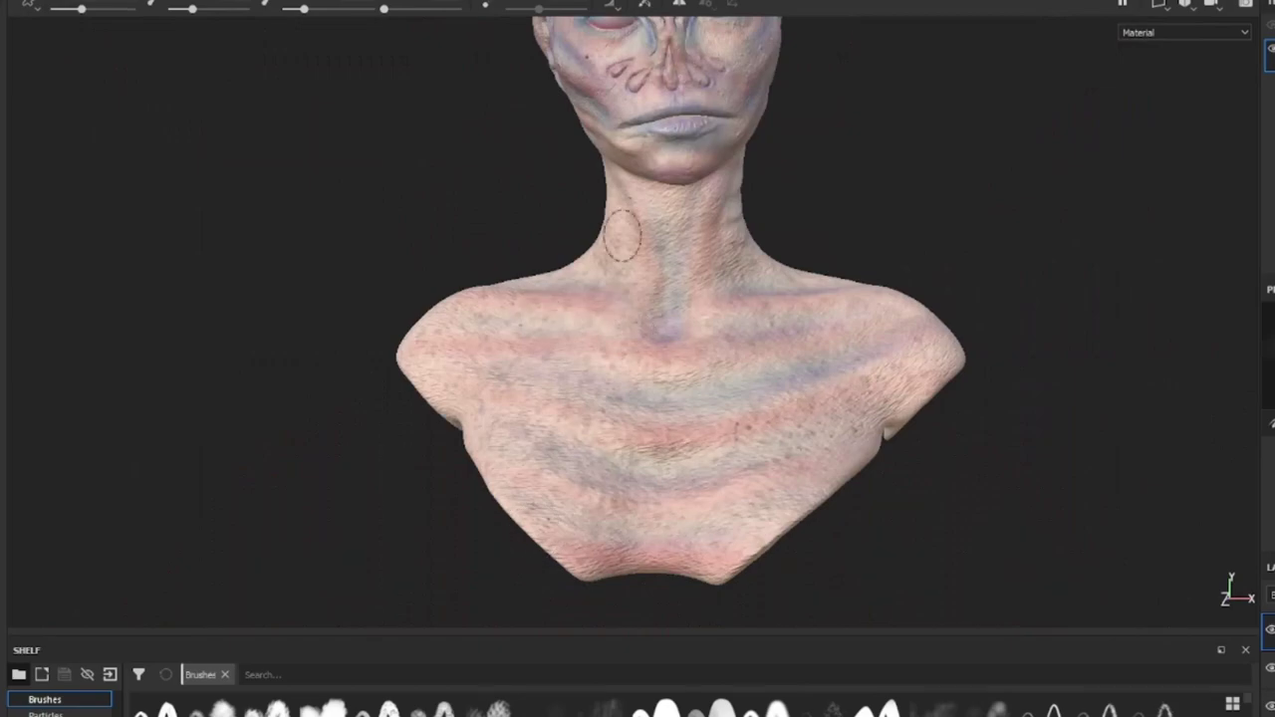
# - Stripe alternating pink and blue-grey bands across the chest and shoulders, lavender down the neck
pyautogui.moveTo(621, 236)
pyautogui.keyDown('alt'); pyautogui.mouseDown()
pyautogui.moveTo(919, 276)
pyautogui.moveTo(842, 168)
pyautogui.moveTo(579, 466)
pyautogui.mouseUp(); pyautogui.keyUp('alt')
pyautogui.scroll(5, 842, 167)
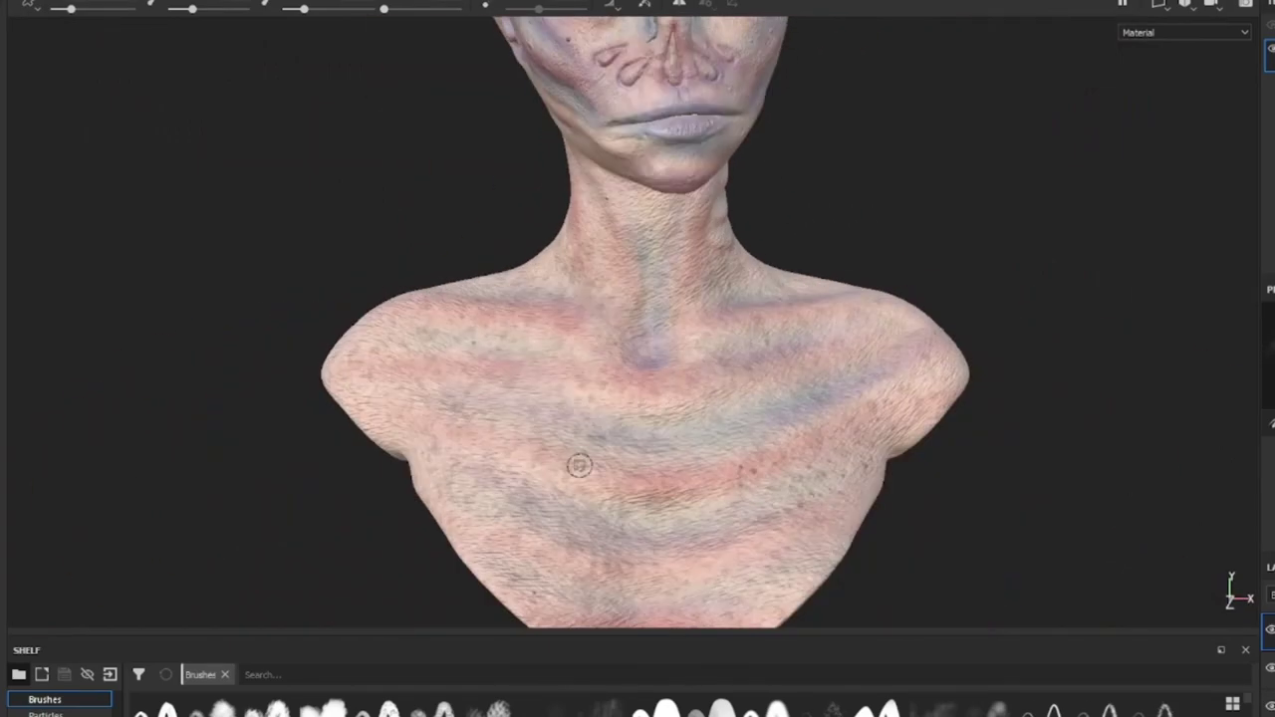
pyautogui.scroll(5, 657, 400)
pyautogui.moveTo(735, 399)
pyautogui.keyDown('alt'); pyautogui.mouseDown()
pyautogui.moveTo(558, 388)
pyautogui.moveTo(644, 368)
pyautogui.mouseUp(); pyautogui.keyUp('alt')
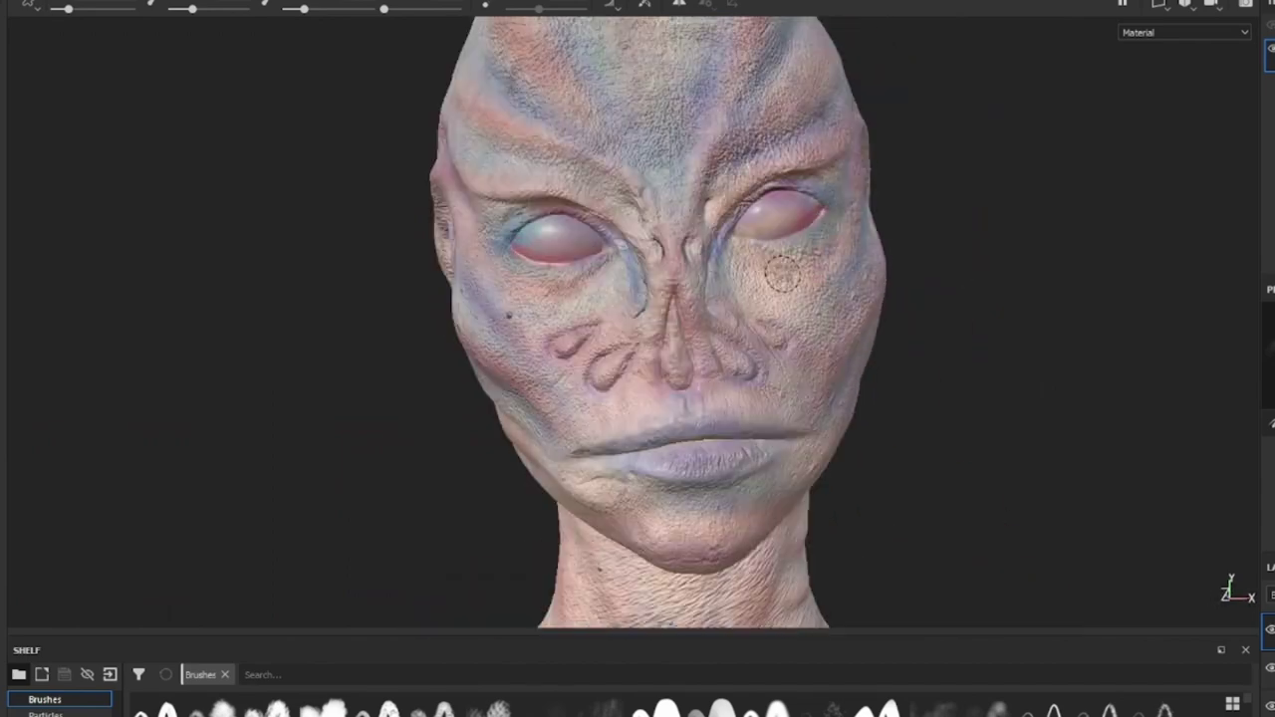
pyautogui.scroll(-3, 723, 465)
pyautogui.moveTo(723, 466)
pyautogui.keyDown('alt'); pyautogui.mouseDown()
pyautogui.moveTo(894, 304)
pyautogui.moveTo(647, 369)
pyautogui.mouseUp(); pyautogui.keyUp('alt')
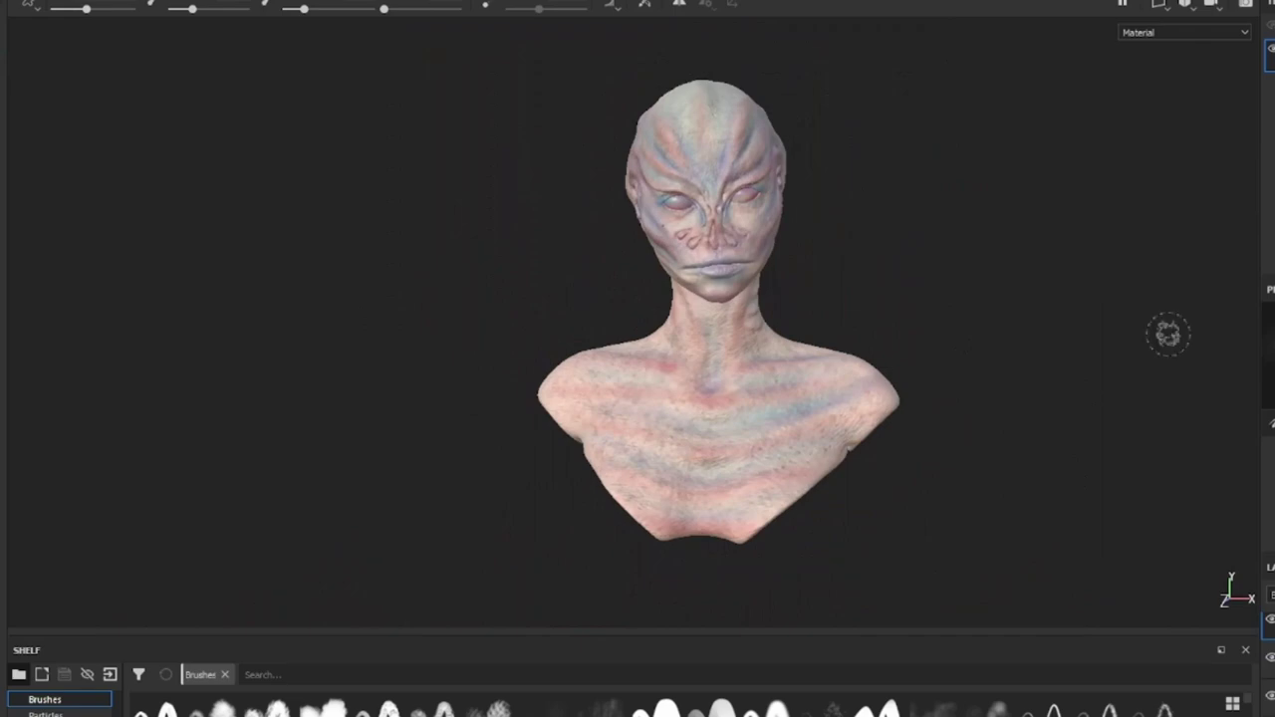
# - Deepen the pink on the eyelids, giving the eyeballs a pale pink tint
pyautogui.scroll(5, 507, 322)
pyautogui.keyDown('alt'); pyautogui.moveTo(507, 322); pyautogui.dragTo(819, 294, button='middle'); pyautogui.keyUp('alt')
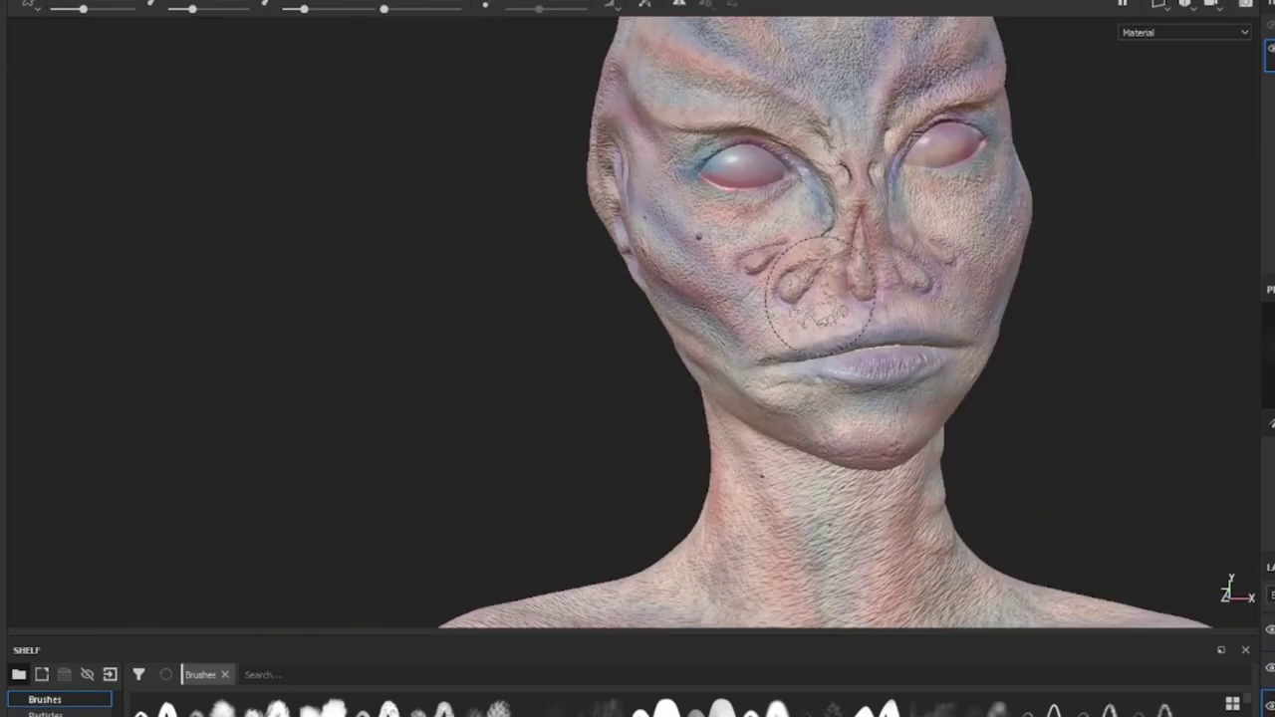
pyautogui.scroll(-5, 819, 294)
pyautogui.scroll(5, 541, 321)
pyautogui.moveTo(541, 322)
pyautogui.keyDown('alt'); pyautogui.mouseDown()
pyautogui.moveTo(469, 299)
pyautogui.moveTo(598, 399)
pyautogui.moveTo(569, 448)
pyautogui.mouseUp(); pyautogui.keyUp('alt')
pyautogui.scroll(4, 453, 317)
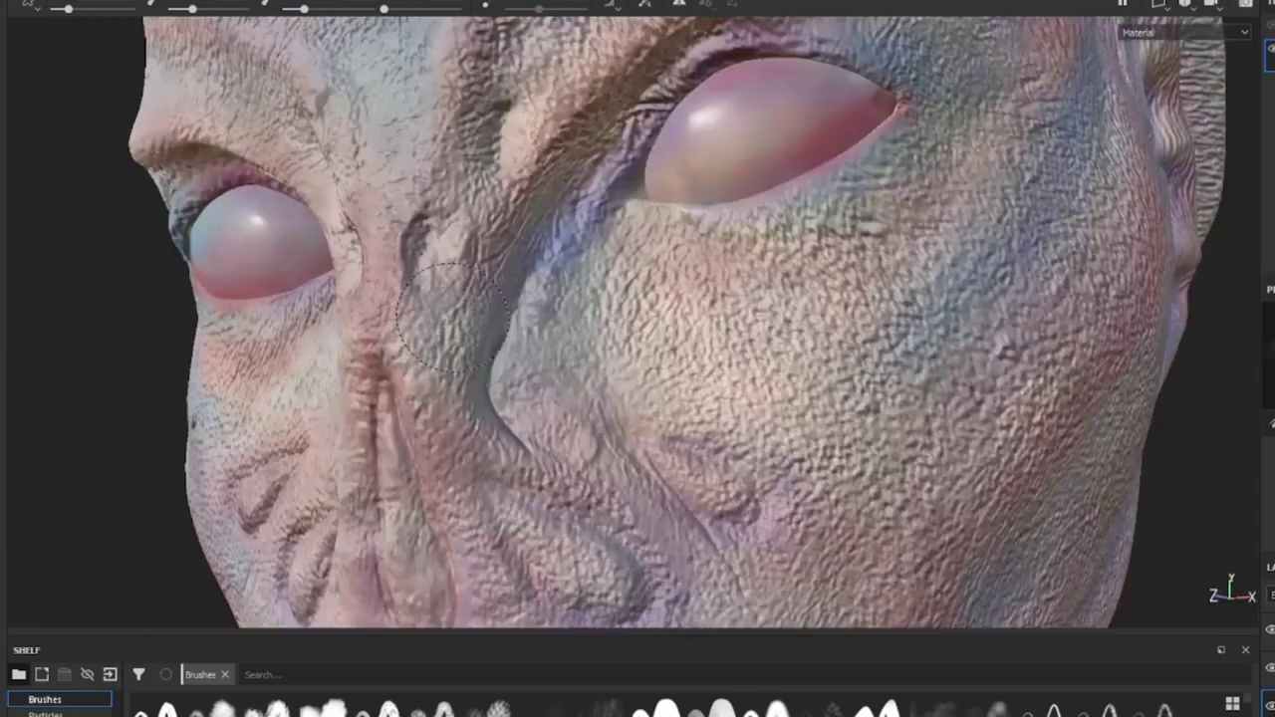
pyautogui.scroll(-5, 453, 316)
pyautogui.scroll(5, 762, 391)
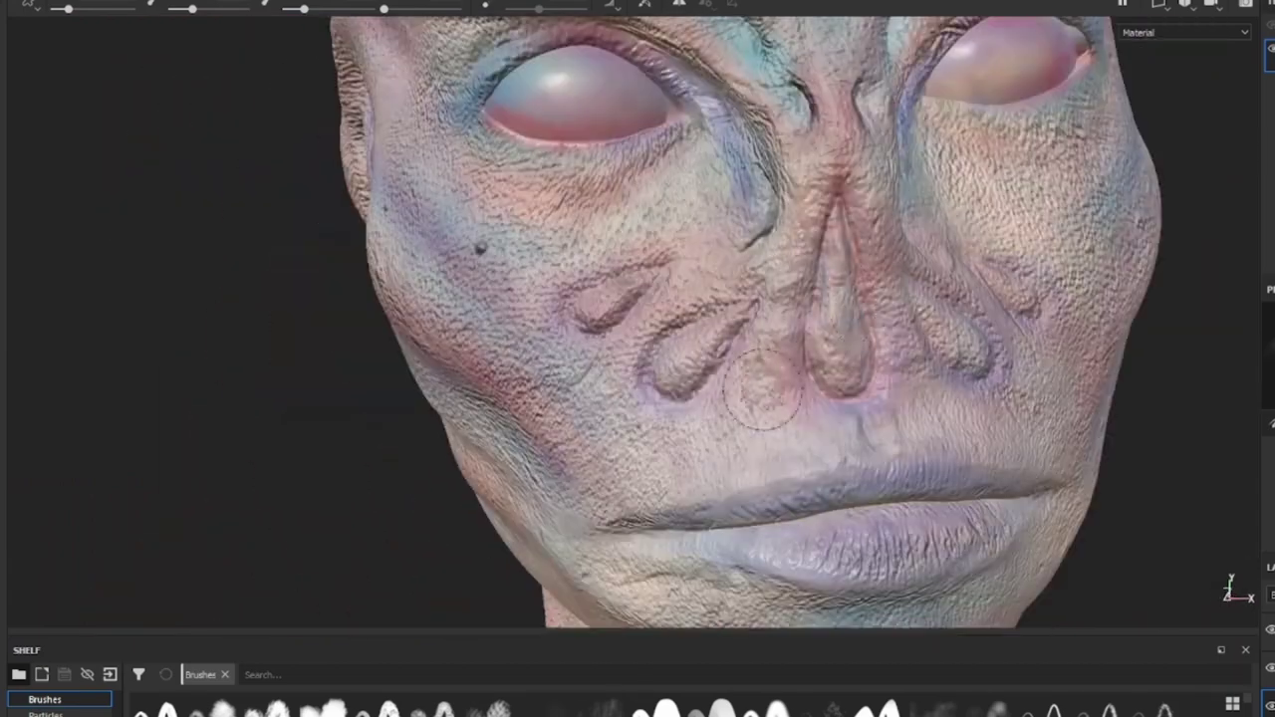
pyautogui.scroll(-5, 692, 388)
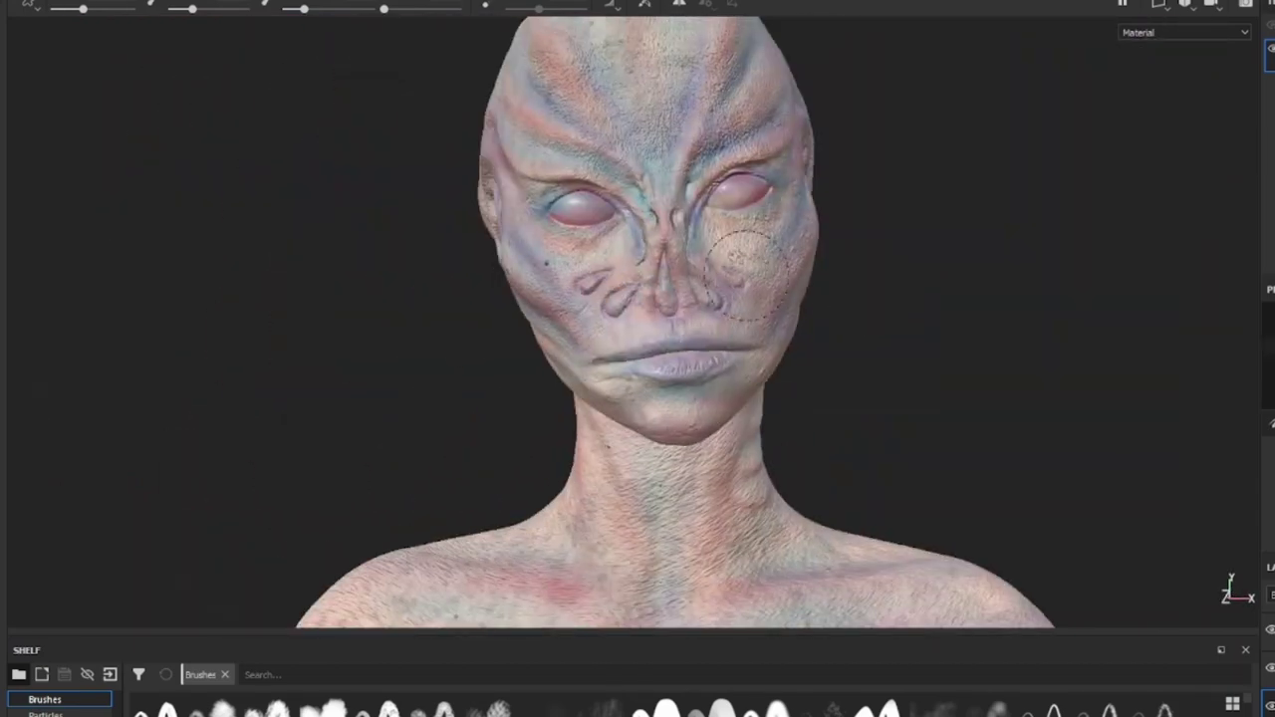
pyautogui.scroll(4, 650, 322)
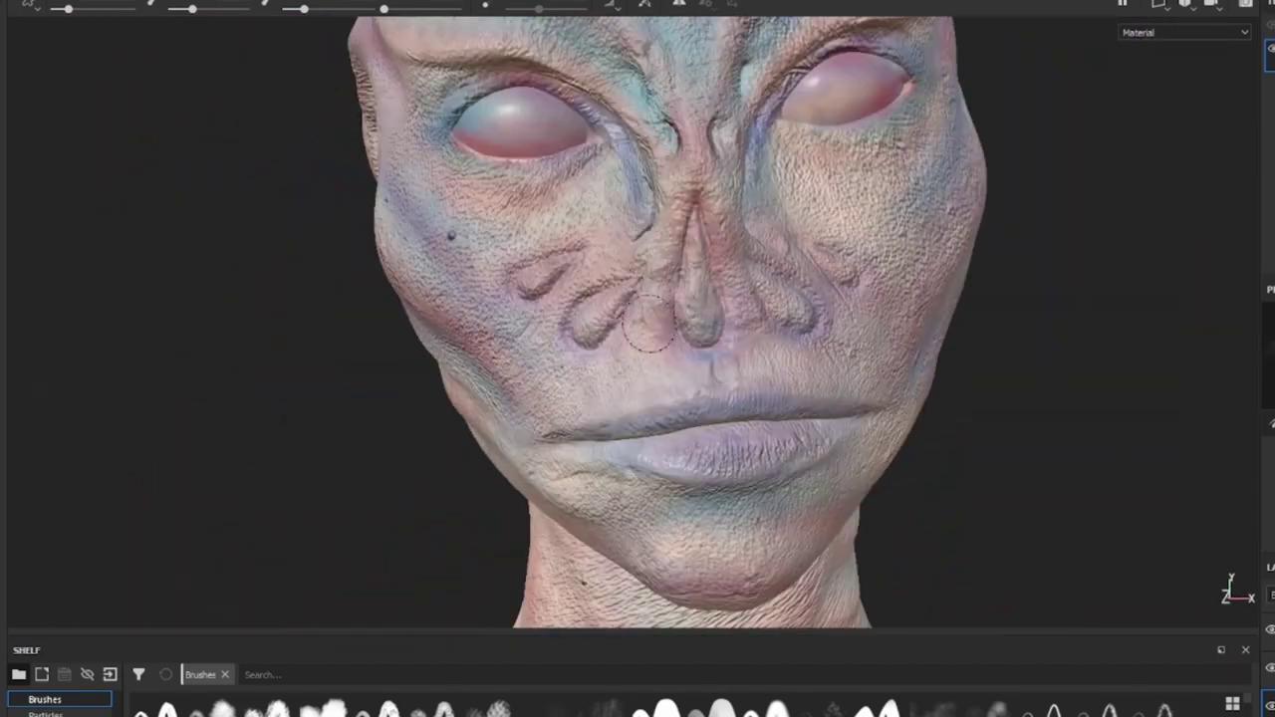
pyautogui.scroll(-3, 637, 329)
pyautogui.moveTo(638, 329)
pyautogui.keyDown('alt'); pyautogui.mouseDown()
pyautogui.moveTo(737, 329)
pyautogui.moveTo(557, 328)
pyautogui.moveTo(618, 329)
pyautogui.mouseUp(); pyautogui.keyUp('alt')
pyautogui.scroll(3, 638, 329)
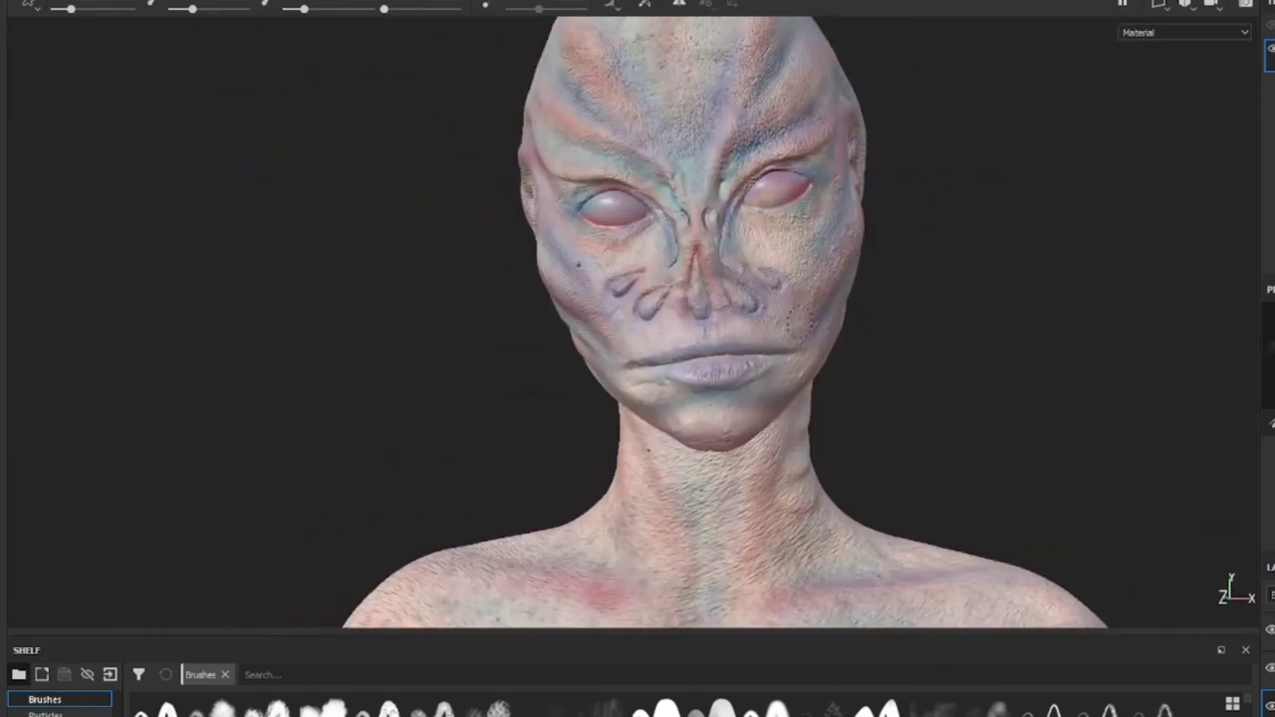
pyautogui.moveTo(757, 309)
pyautogui.keyDown('alt'); pyautogui.mouseDown()
pyautogui.moveTo(687, 309)
pyautogui.moveTo(797, 309)
pyautogui.mouseUp(); pyautogui.keyUp('alt')
pyautogui.scroll(-4, 814, 307)
pyautogui.scroll(3, 735, 244)
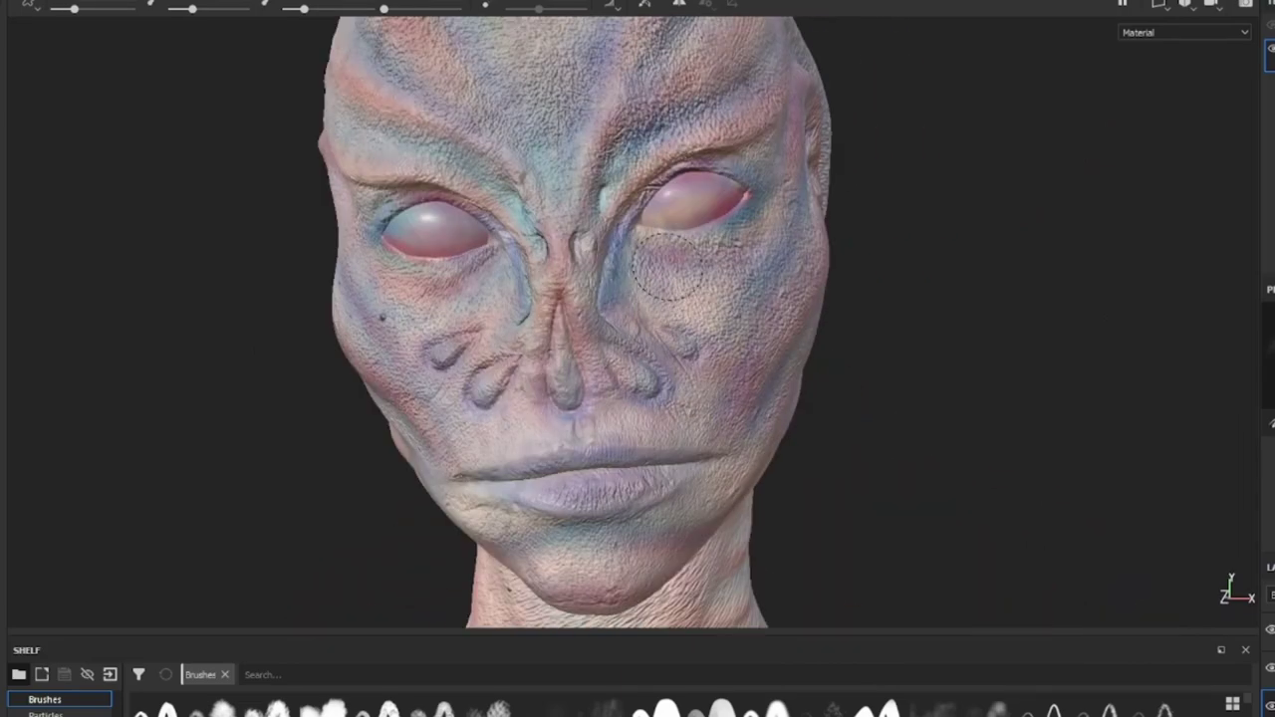
pyautogui.scroll(2, 678, 270)
pyautogui.scroll(-1, 558, 416)
pyautogui.keyDown('alt'); pyautogui.moveTo(558, 416); pyautogui.dragTo(637, 429); pyautogui.keyUp('alt')
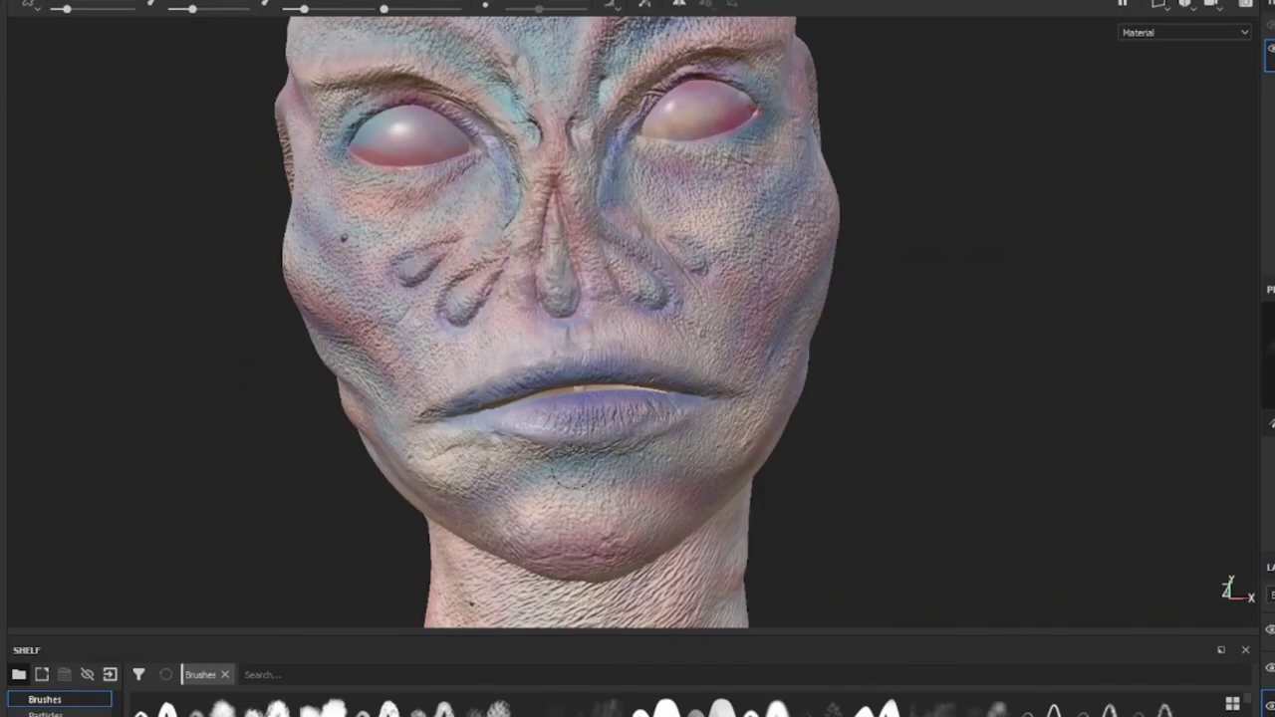
pyautogui.scroll(-3, 683, 450)
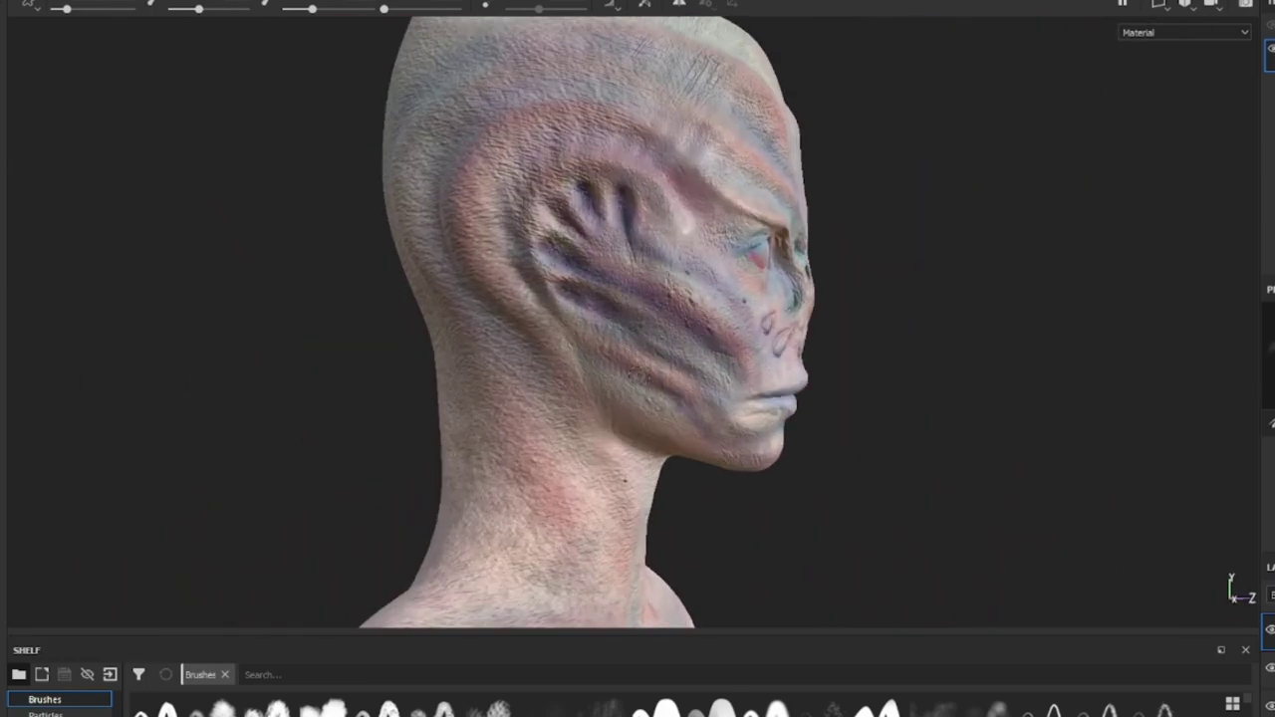
# - Darken the purple on the lips and outline the petal-shaped cheek grooves
pyautogui.keyDown('alt'); pyautogui.moveTo(590, 353); pyautogui.dragTo(751, 286); pyautogui.keyUp('alt')
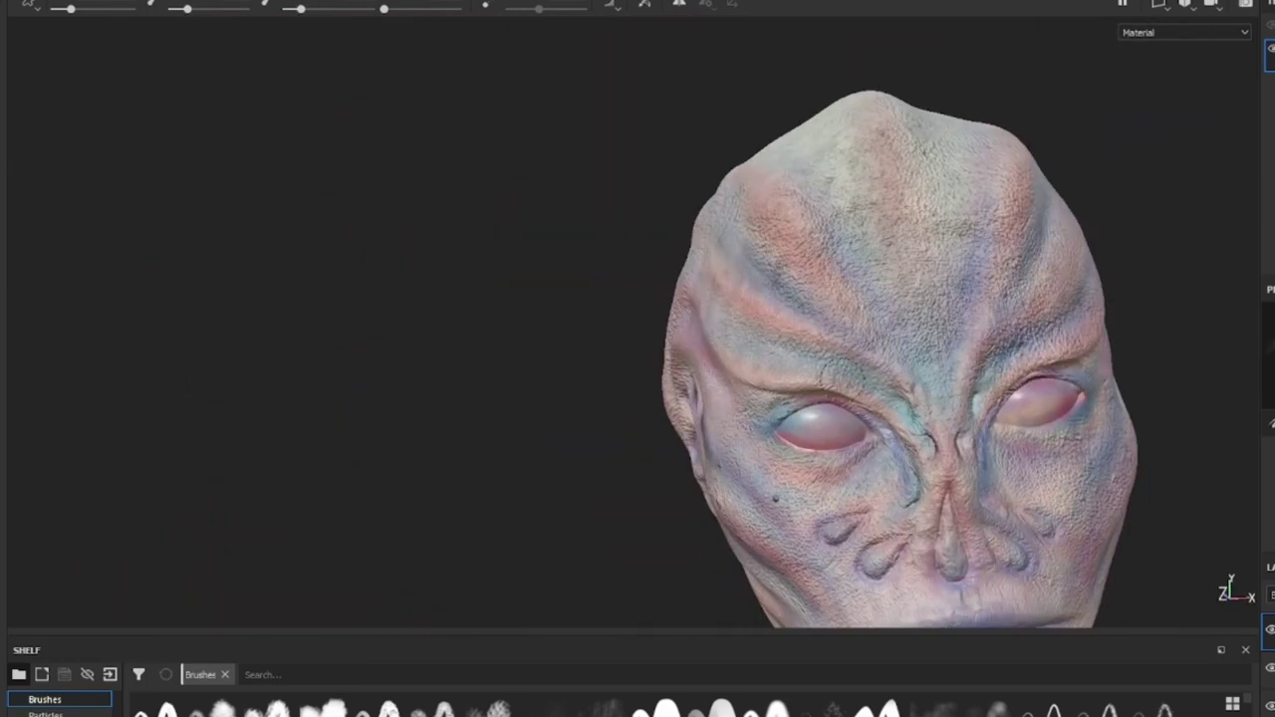
pyautogui.scroll(-5, 659, 265)
pyautogui.scroll(5, 790, 322)
pyautogui.scroll(3, 777, 110)
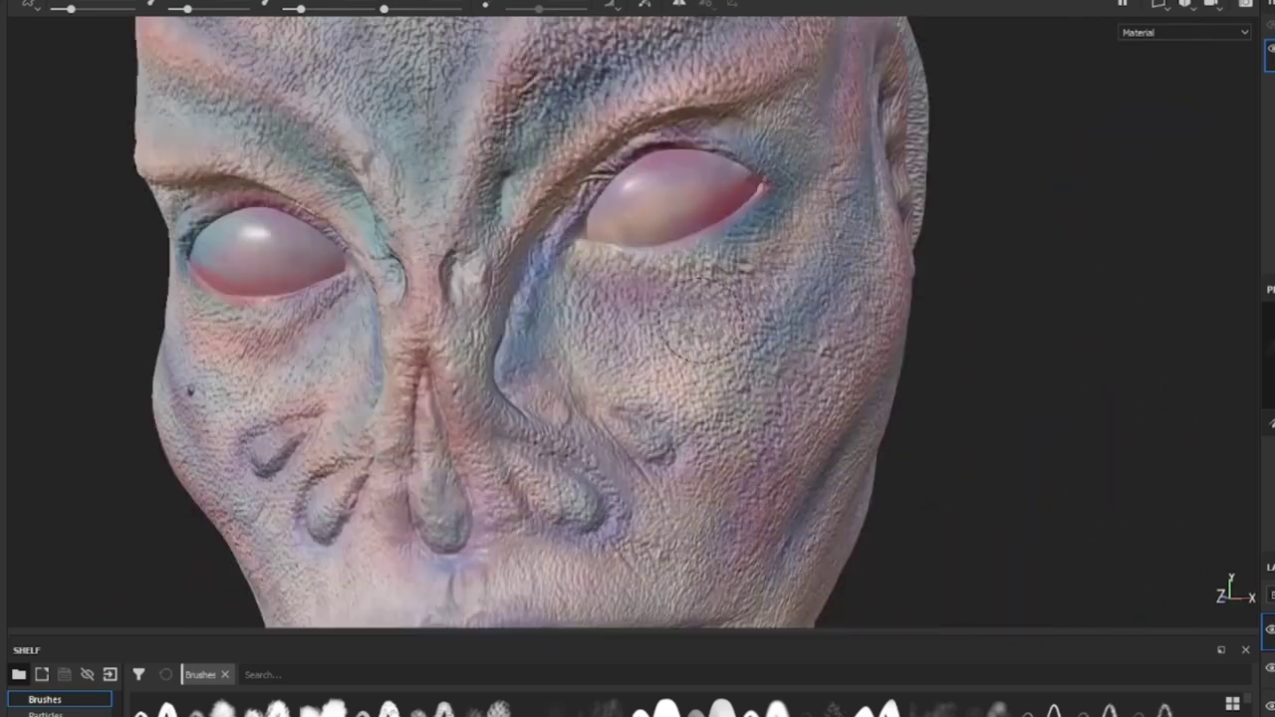
pyautogui.scroll(3, 727, 115)
pyautogui.scroll(-5, 732, 245)
pyautogui.scroll(5, 663, 245)
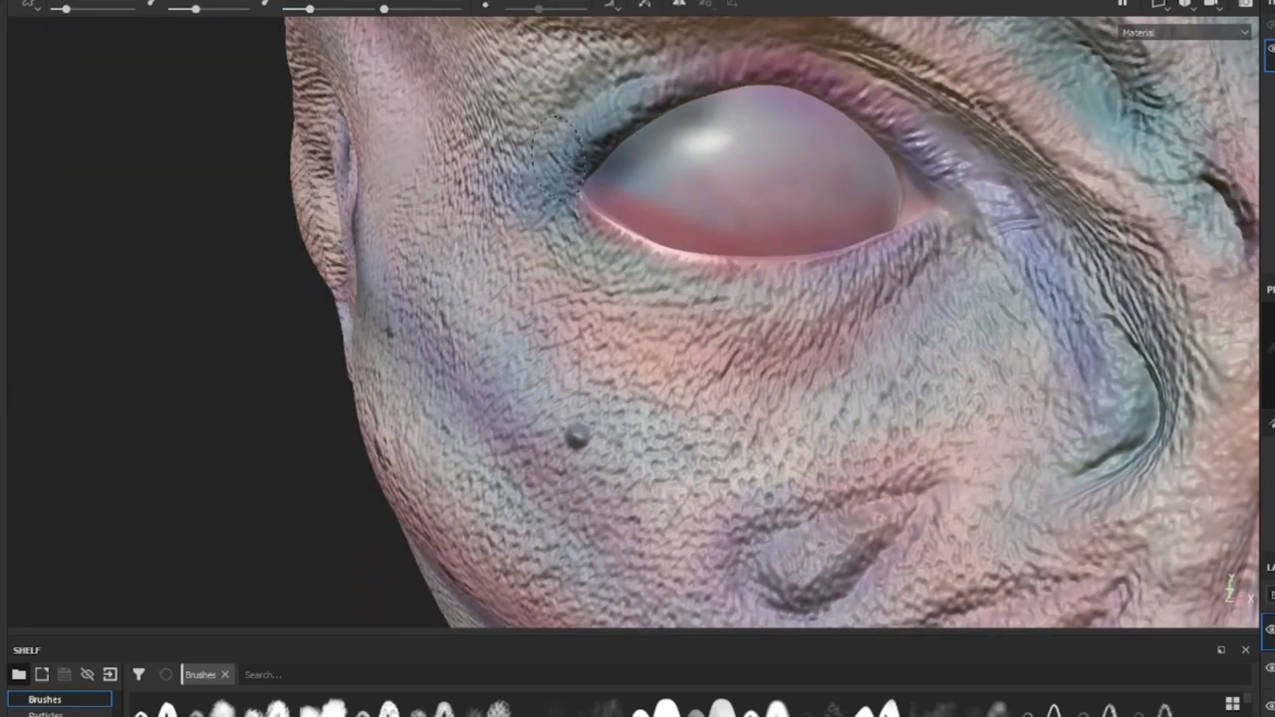
pyautogui.scroll(-5, 617, 110)
pyautogui.scroll(-3, 697, 249)
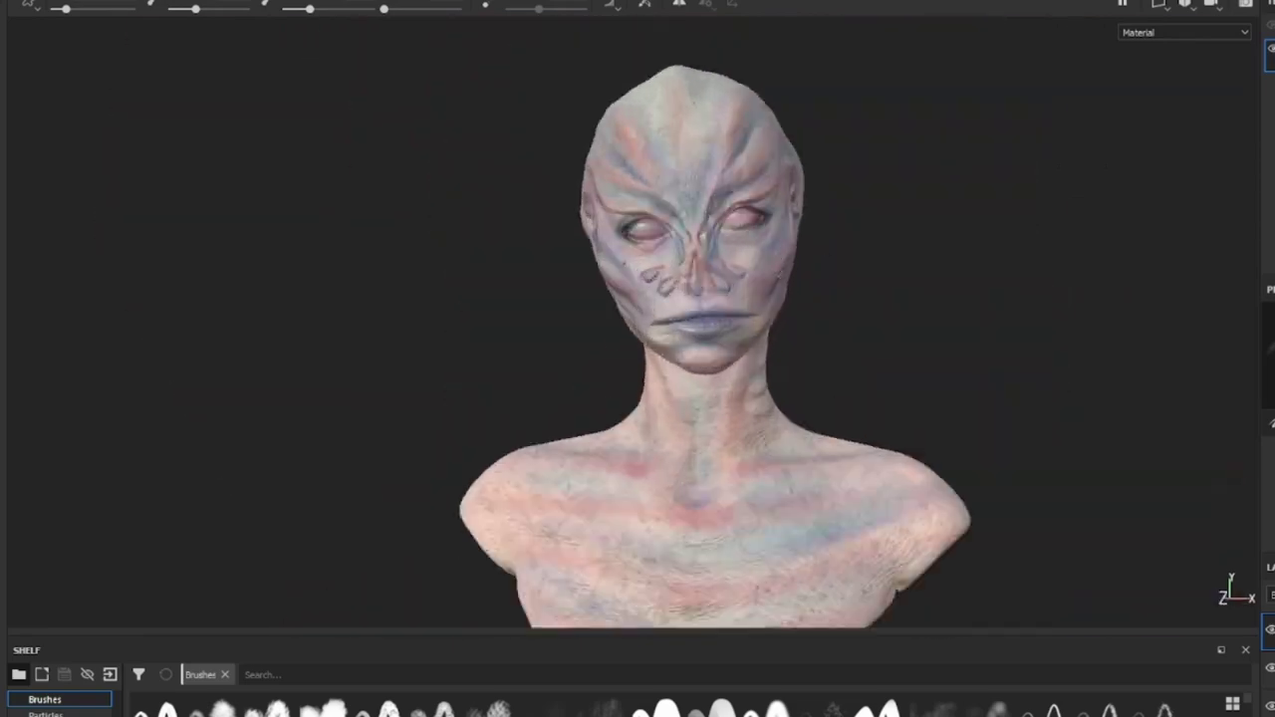
pyautogui.moveTo(797, 273)
pyautogui.mouseDown(button='middle')
pyautogui.moveTo(981, 273)
pyautogui.moveTo(797, 273)
pyautogui.mouseUp(button='middle')
pyautogui.scroll(5, 697, 299)
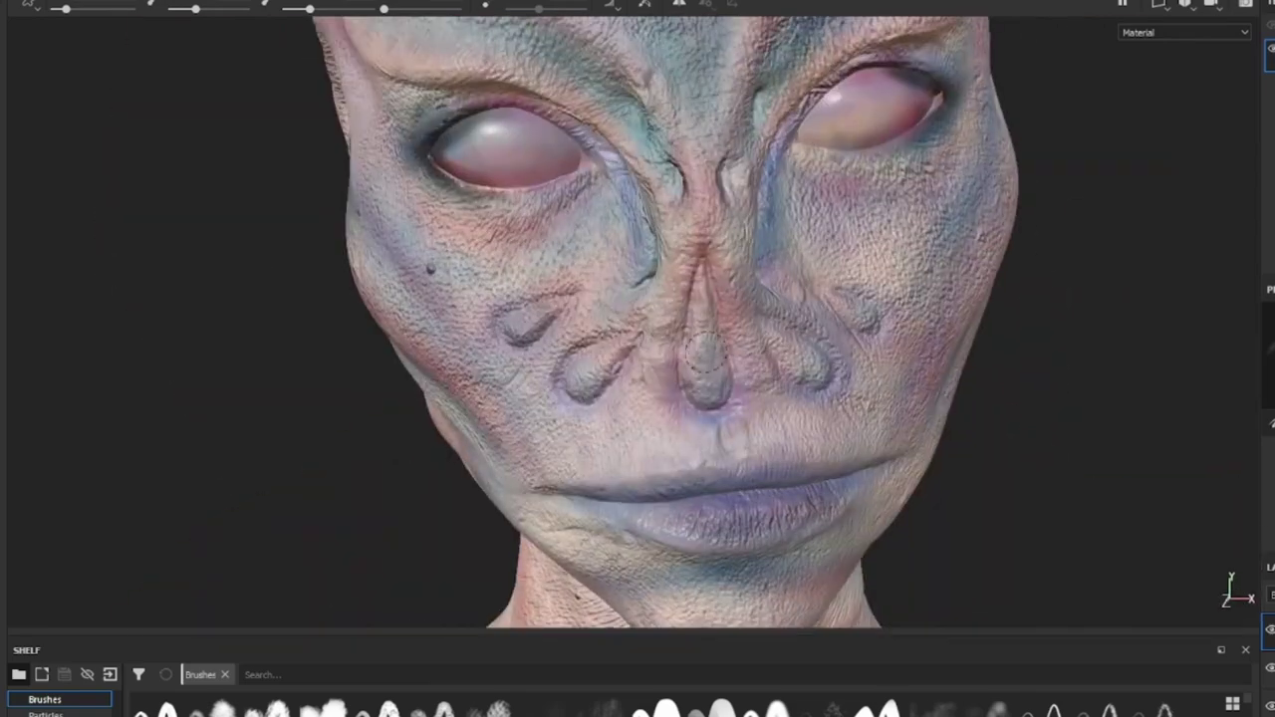
pyautogui.scroll(-3, 738, 349)
pyautogui.scroll(-3, 808, 327)
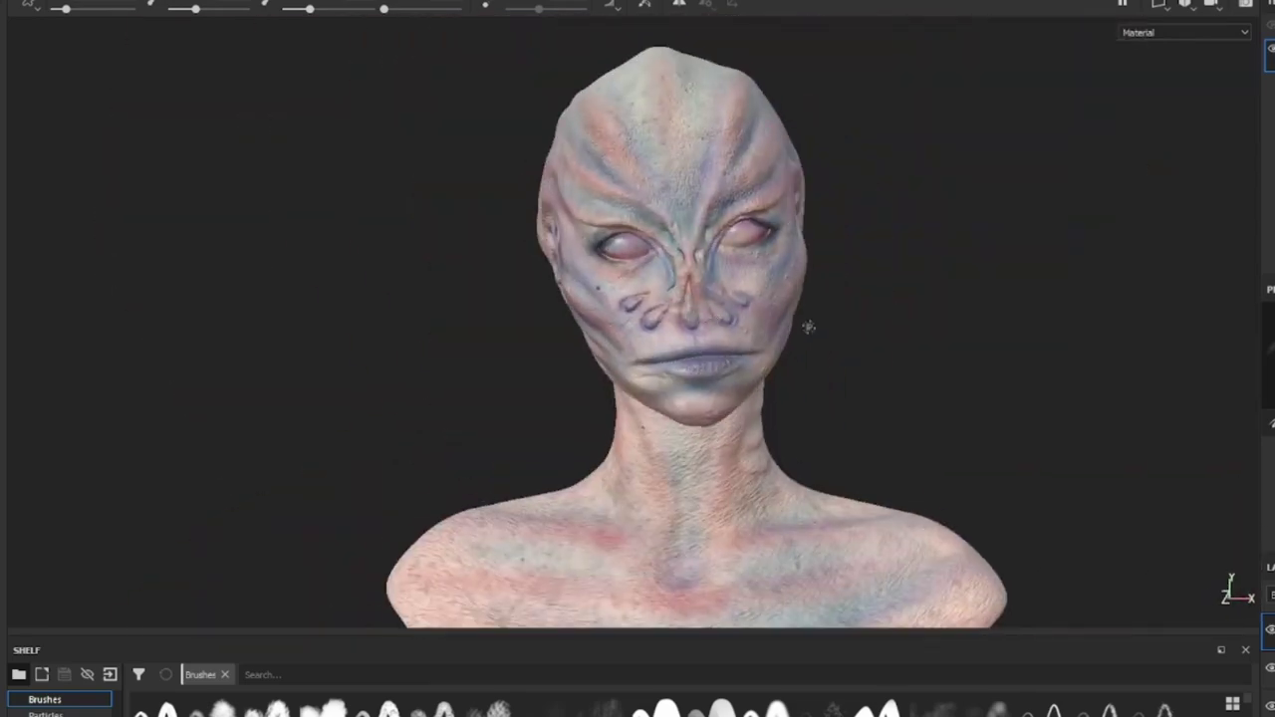
# - Strengthen the purple in the nostril grooves, checking the head, lips and neck
pyautogui.moveTo(808, 326); pyautogui.dragTo(1185, 648, button='middle')
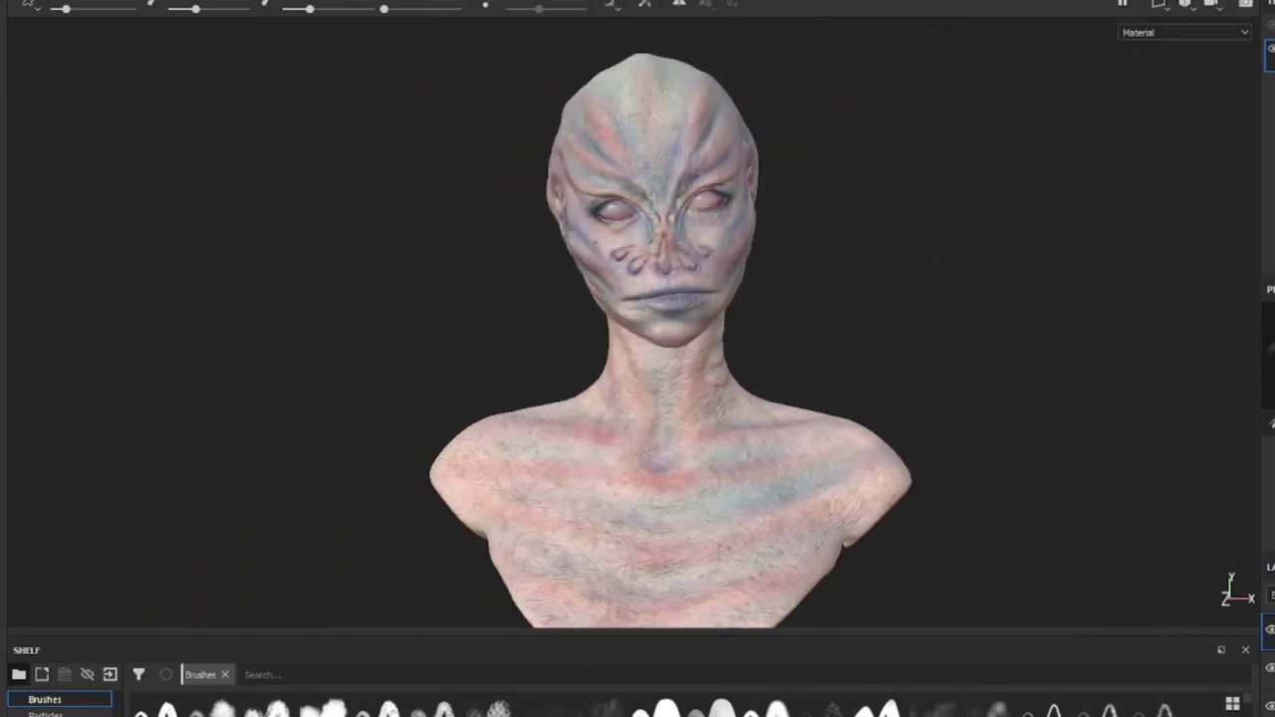
pyautogui.scroll(-3, 747, 429)
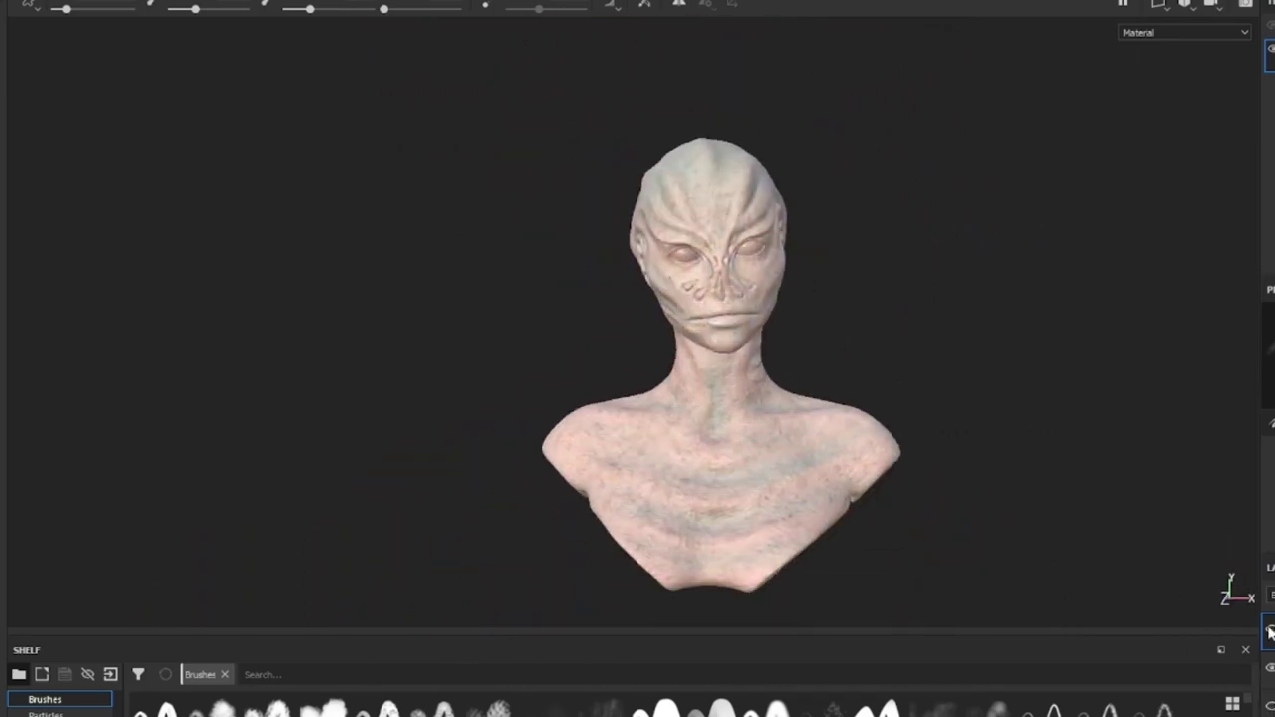
pyautogui.scroll(3, 834, 411)
pyautogui.scroll(3, 835, 411)
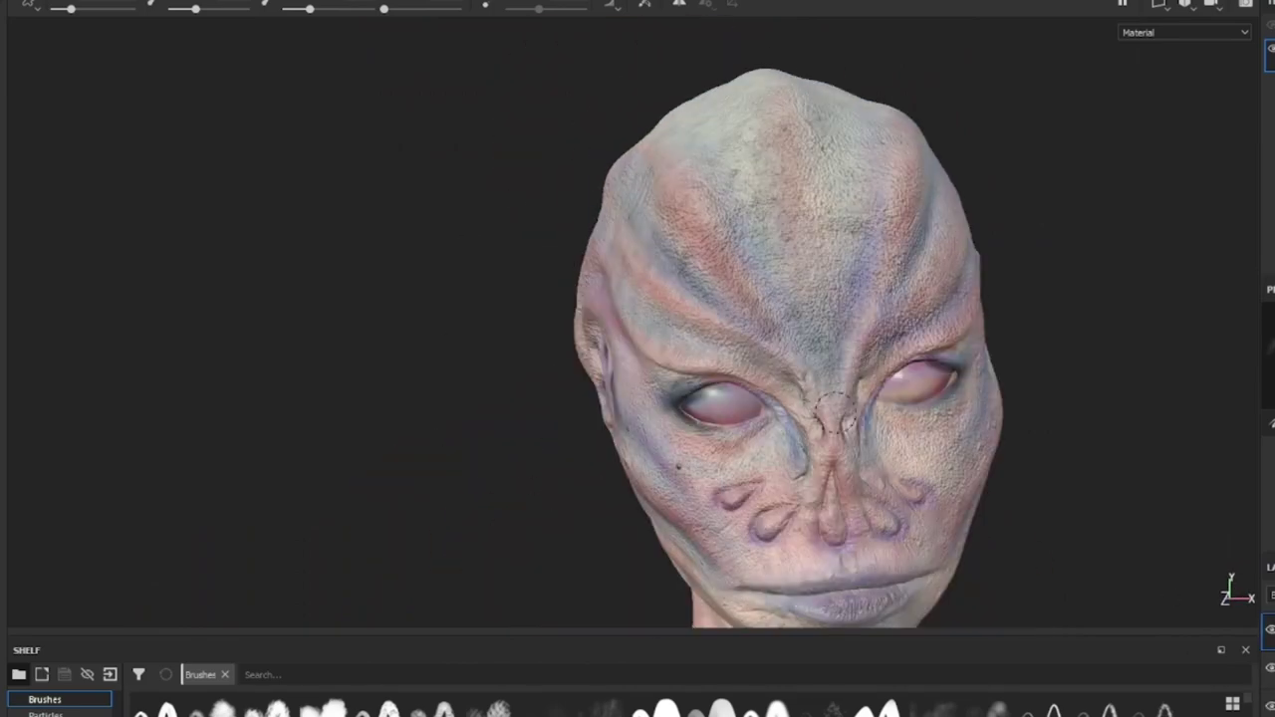
pyautogui.moveTo(827, 458)
pyautogui.mouseDown(button='middle')
pyautogui.moveTo(769, 185)
pyautogui.moveTo(737, 117)
pyautogui.mouseUp(button='middle')
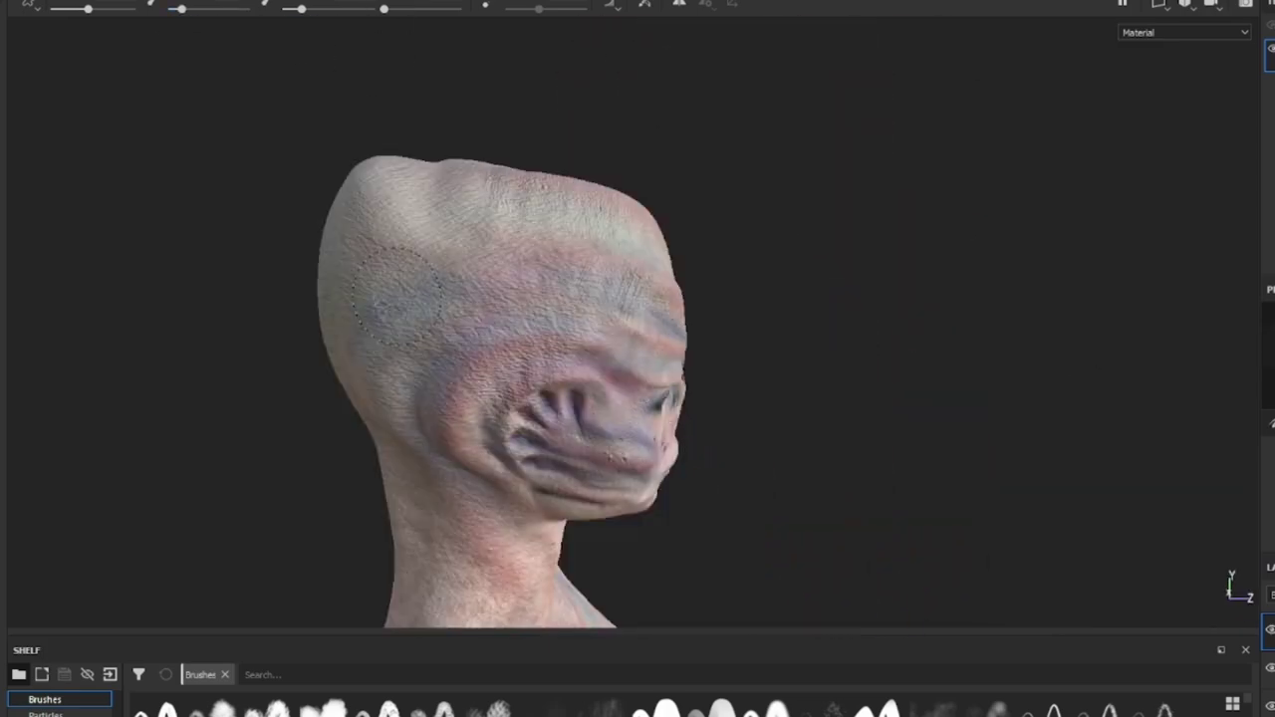
pyautogui.moveTo(329, 299)
pyautogui.mouseDown(button='middle')
pyautogui.moveTo(398, 318)
pyautogui.moveTo(403, 354)
pyautogui.mouseUp(button='middle')
pyautogui.scroll(3, 398, 319)
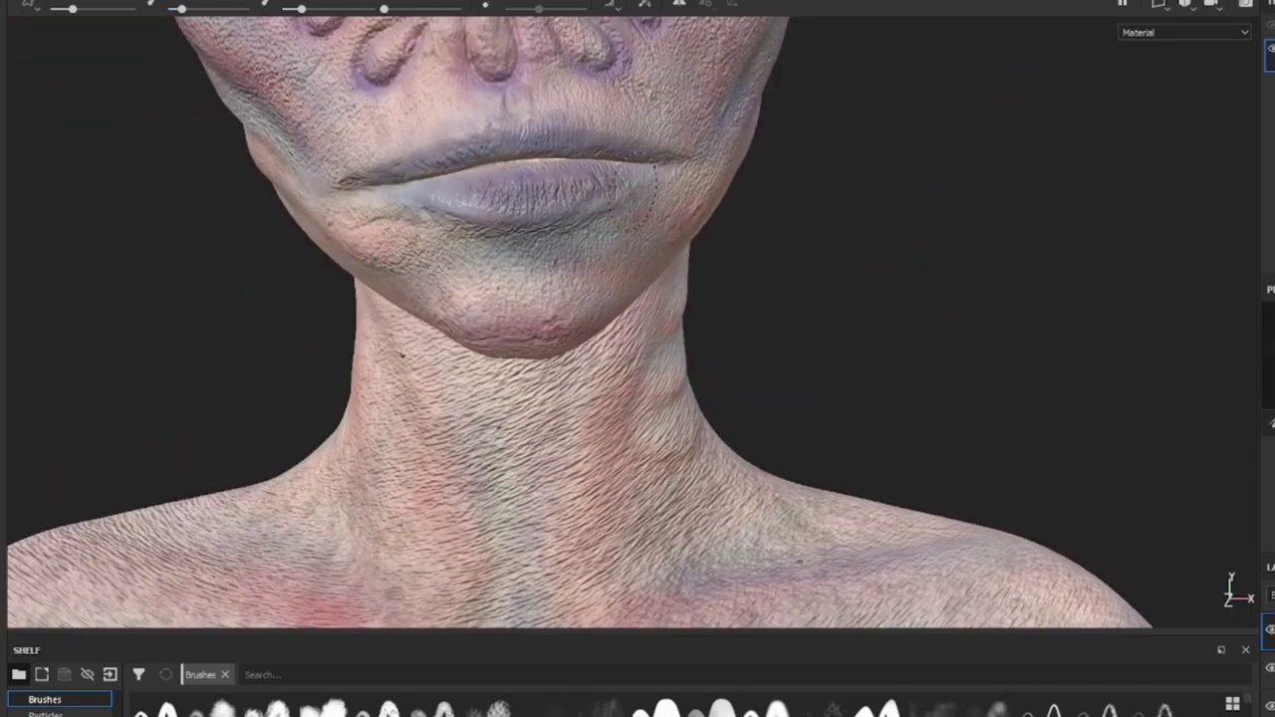
pyautogui.scroll(-3, 650, 189)
# - Paint dark smoky shading around the rim of the first eye
pyautogui.moveTo(649, 189); pyautogui.dragTo(498, 298, button='middle')
pyautogui.scroll(-3, 441, 328)
pyautogui.scroll(5, 643, 254)
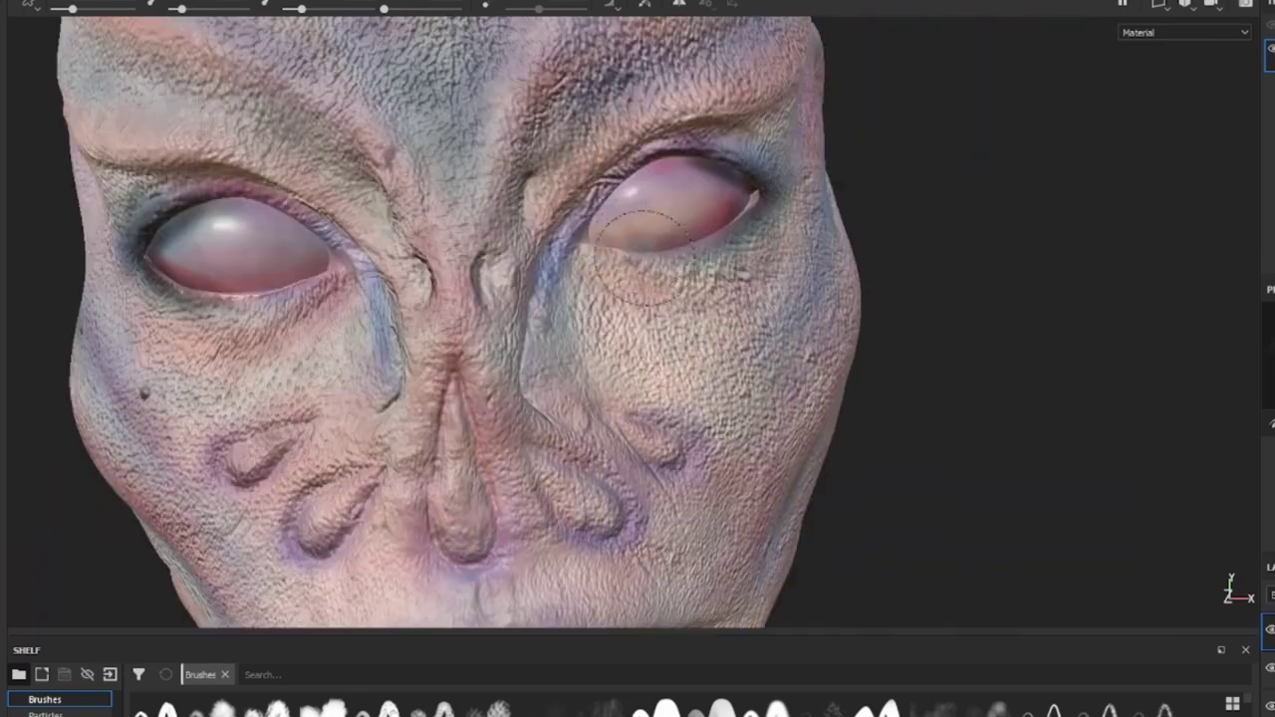
pyautogui.scroll(-5, 642, 256)
pyautogui.scroll(2, 834, 262)
pyautogui.scroll(2, 757, 250)
pyautogui.scroll(3, 739, 236)
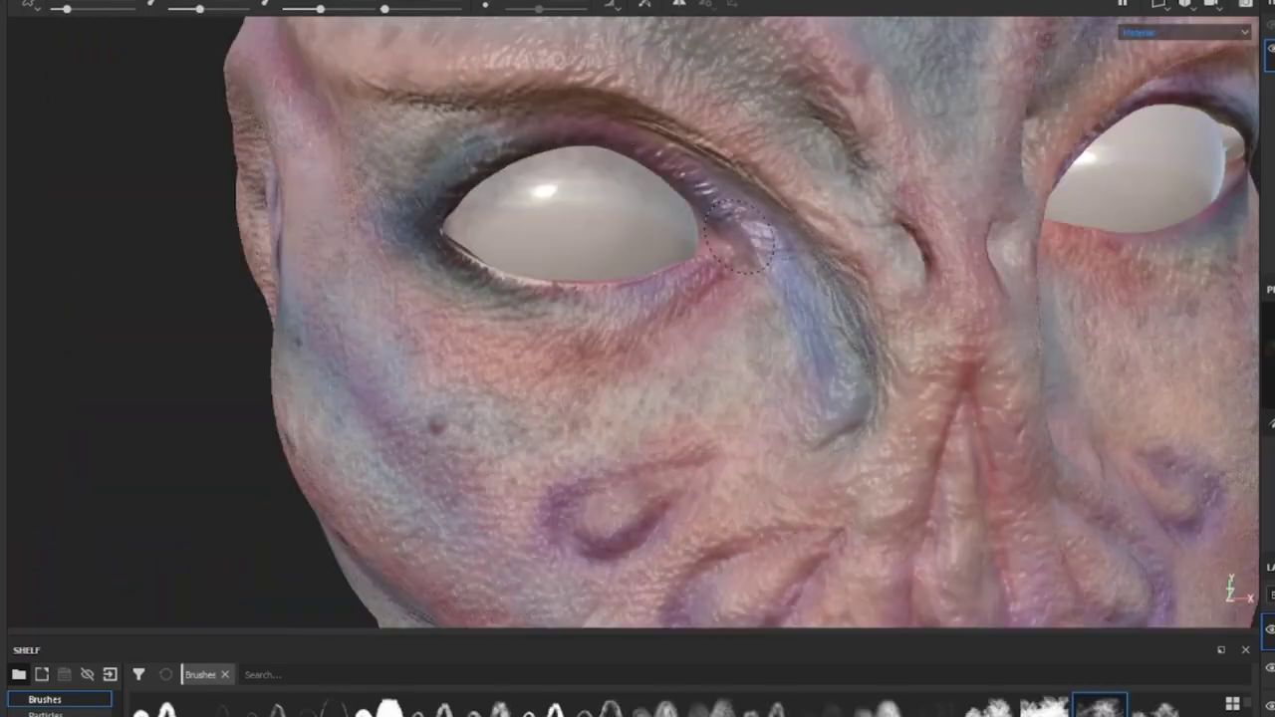
pyautogui.scroll(-4, 418, 204)
pyautogui.scroll(4, 648, 240)
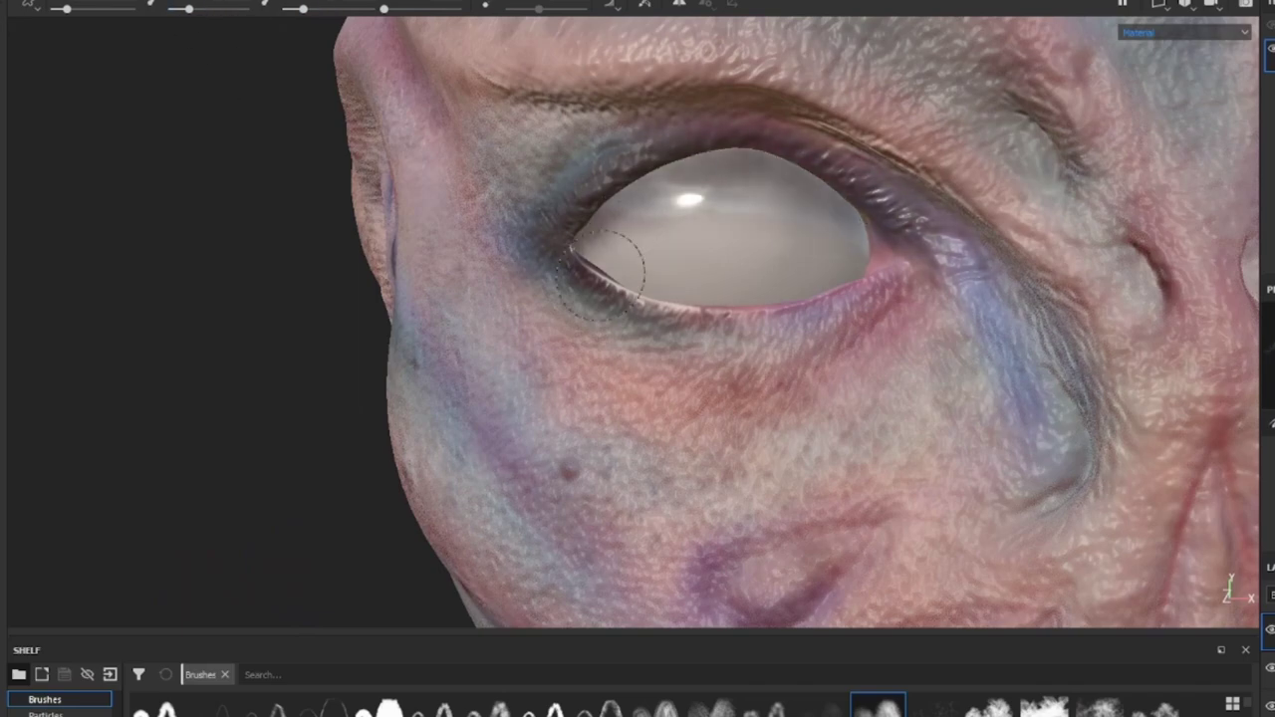
pyautogui.scroll(-4, 677, 140)
pyautogui.scroll(4, 703, 308)
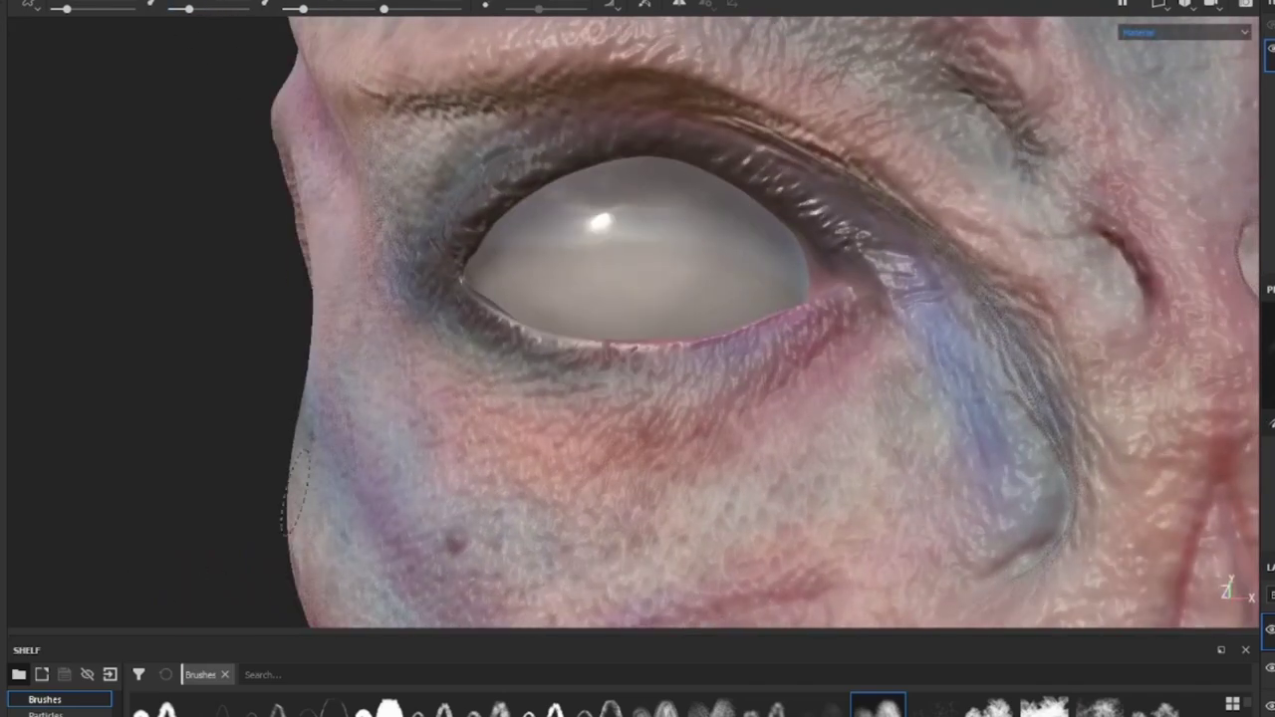
# - Darken the right eye's rim, then show the bust beside its flat texture view
pyautogui.moveTo(525, 274)
pyautogui.keyDown('alt'); pyautogui.mouseDown()
pyautogui.moveTo(476, 294)
pyautogui.moveTo(588, 433)
pyautogui.mouseUp(); pyautogui.keyUp('alt')
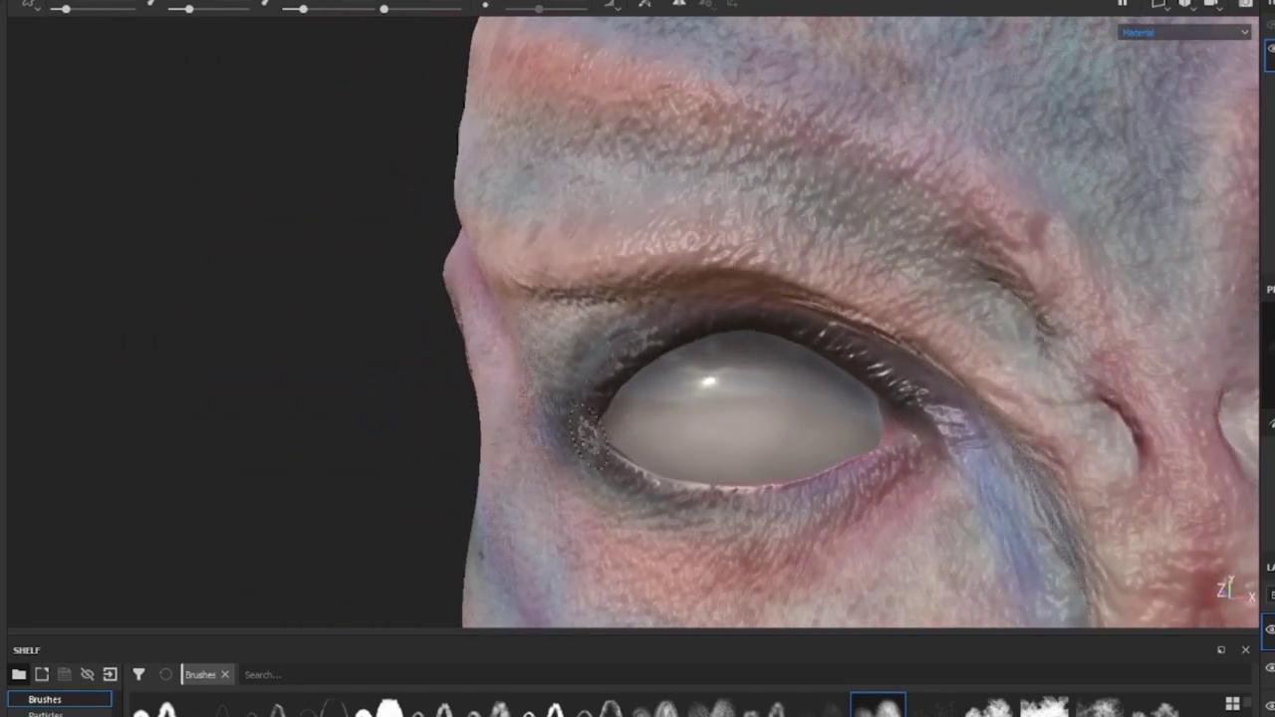
pyautogui.scroll(-4, 455, 353)
pyautogui.scroll(4, 428, 339)
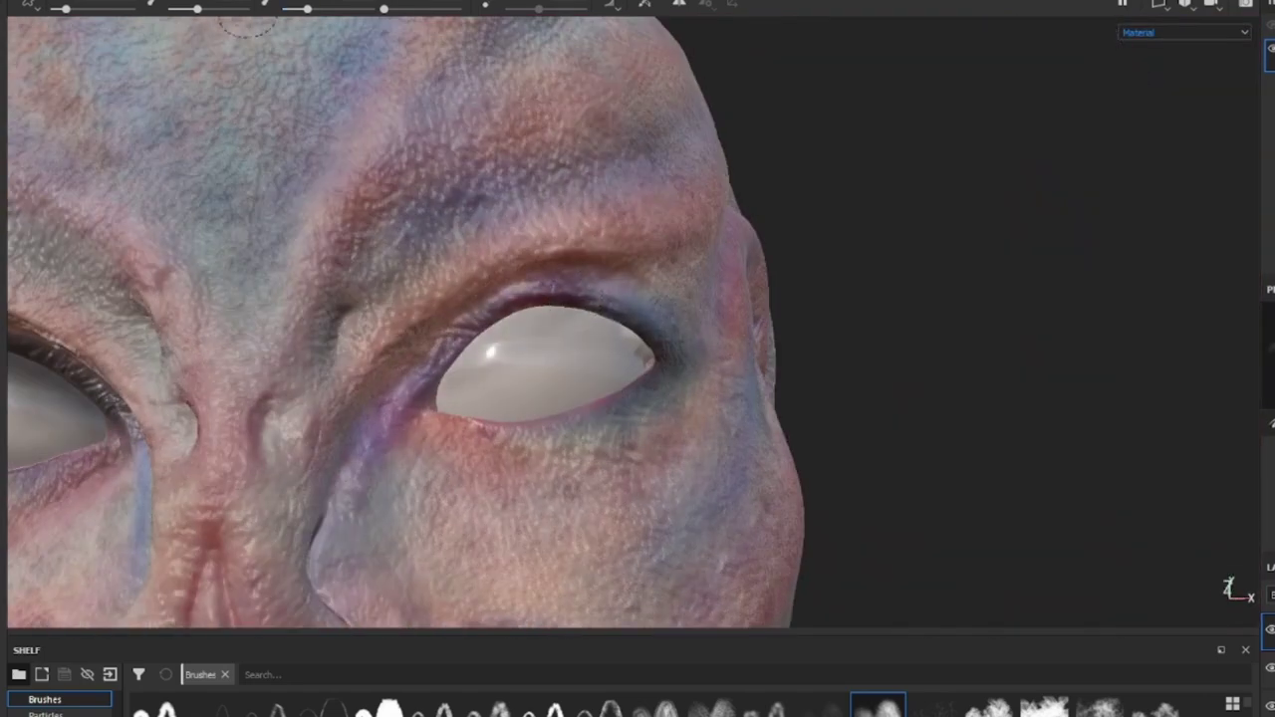
pyautogui.keyDown('alt'); pyautogui.moveTo(249, 25); pyautogui.dragTo(498, 344); pyautogui.keyUp('alt')
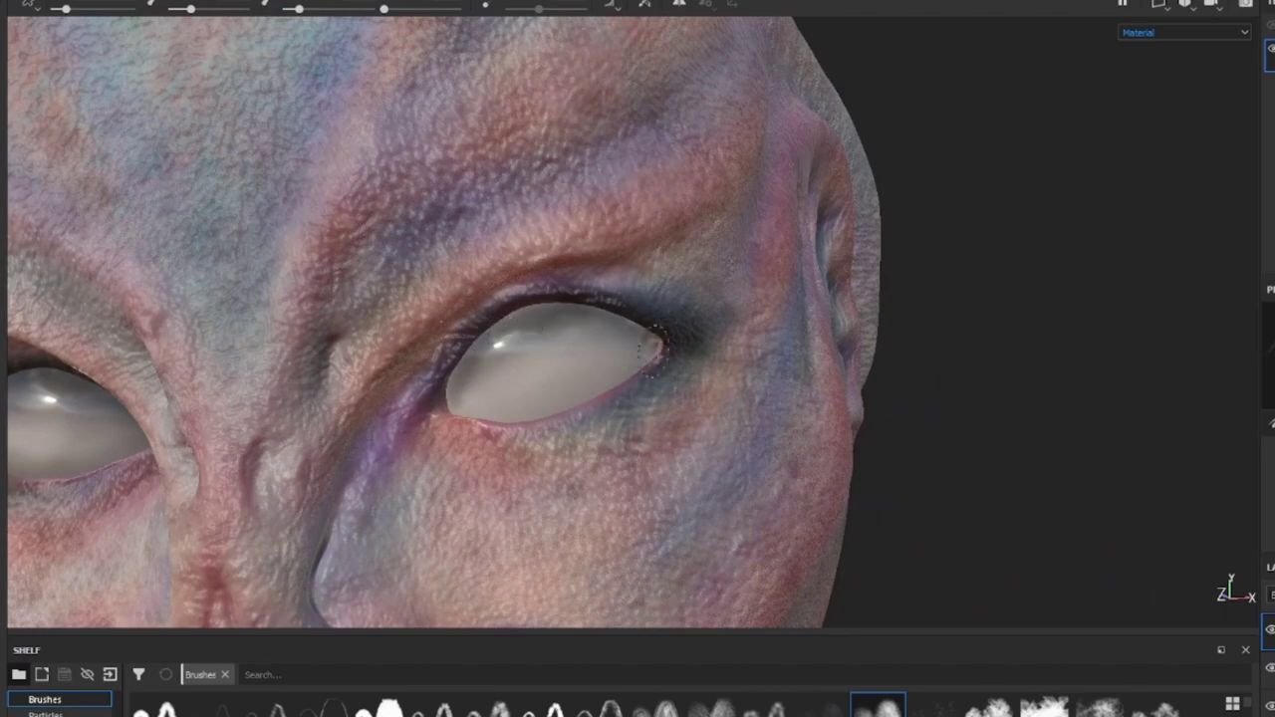
pyautogui.scroll(3, 398, 418)
pyautogui.scroll(-5, 667, 304)
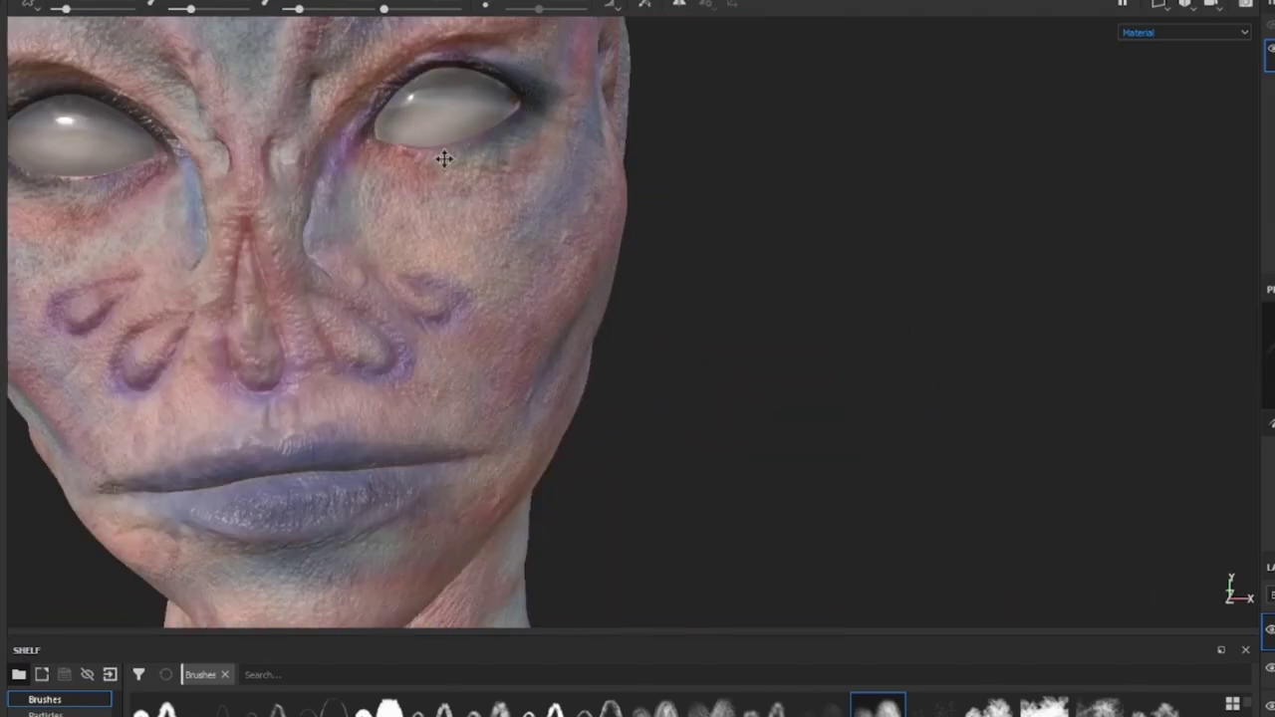
pyautogui.press('F1')
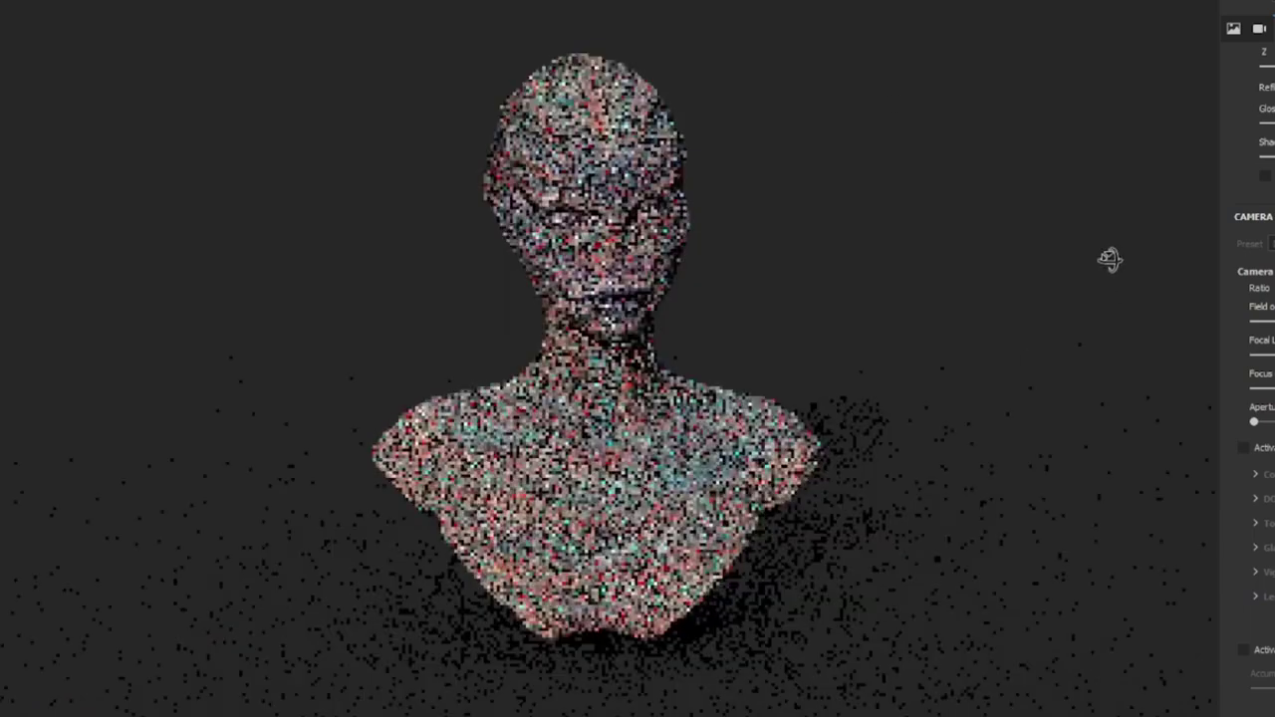
# - Zoom and orbit to inspect the bust's side and the front of its neck and chest
pyautogui.scroll(3, 573, 221)
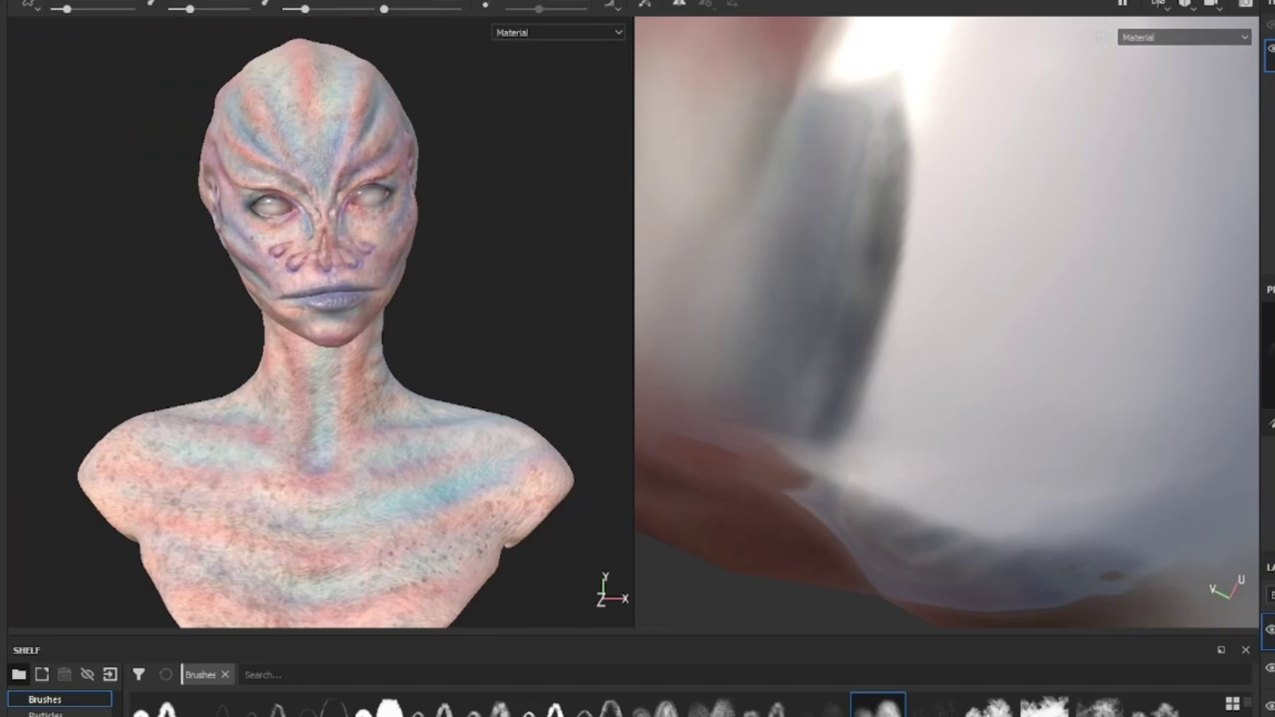
pyautogui.scroll(3, 328, 455)
pyautogui.scroll(-2, 441, 422)
pyautogui.keyDown('alt'); pyautogui.moveTo(441, 421); pyautogui.dragTo(259, 535); pyautogui.keyUp('alt')
pyautogui.scroll(2, 261, 149)
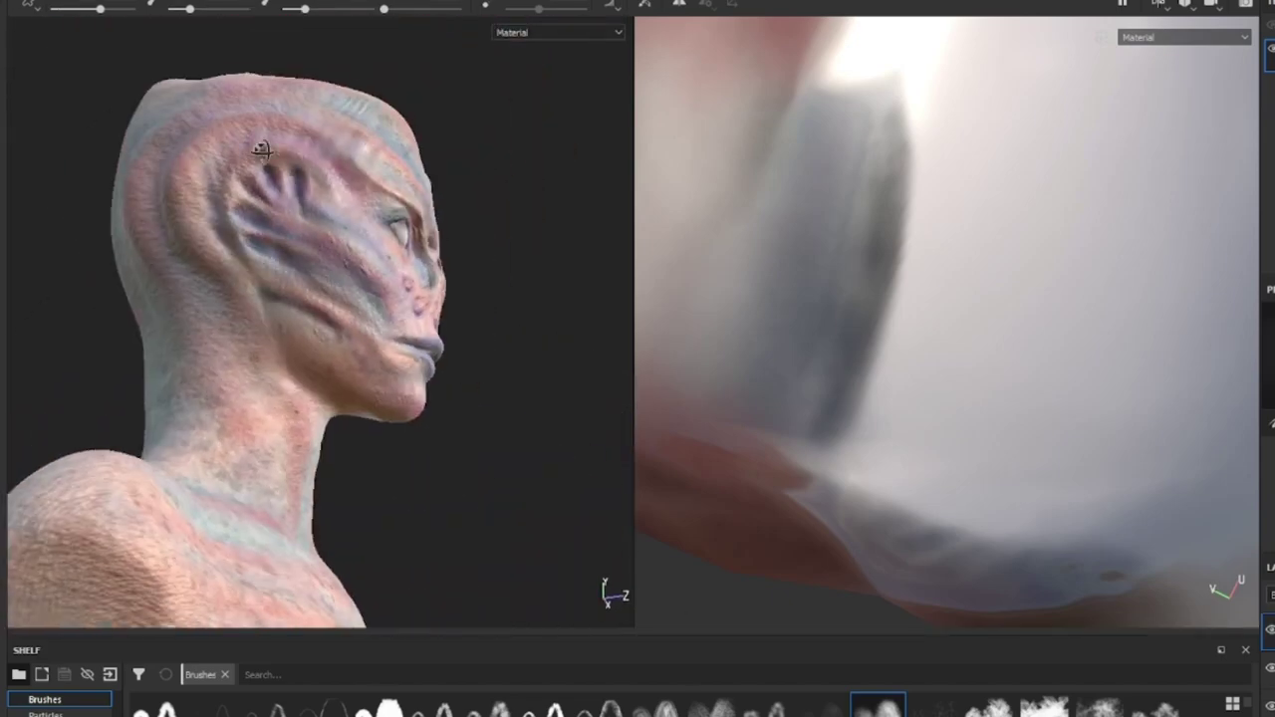
pyautogui.moveTo(261, 150)
pyautogui.keyDown('alt'); pyautogui.mouseDown()
pyautogui.moveTo(455, 427)
pyautogui.moveTo(285, 356)
pyautogui.mouseUp(); pyautogui.keyUp('alt')
# - Orbit over the head to the back of the bust, then switch to the single 3D view layout
pyautogui.scroll(2, 413, 384)
pyautogui.moveTo(412, 385)
pyautogui.keyDown('alt'); pyautogui.mouseDown()
pyautogui.moveTo(389, 227)
pyautogui.moveTo(412, 455)
pyautogui.moveTo(399, 329)
pyautogui.moveTo(355, 422)
pyautogui.mouseUp(); pyautogui.keyUp('alt')
pyautogui.scroll(-2, 389, 476)
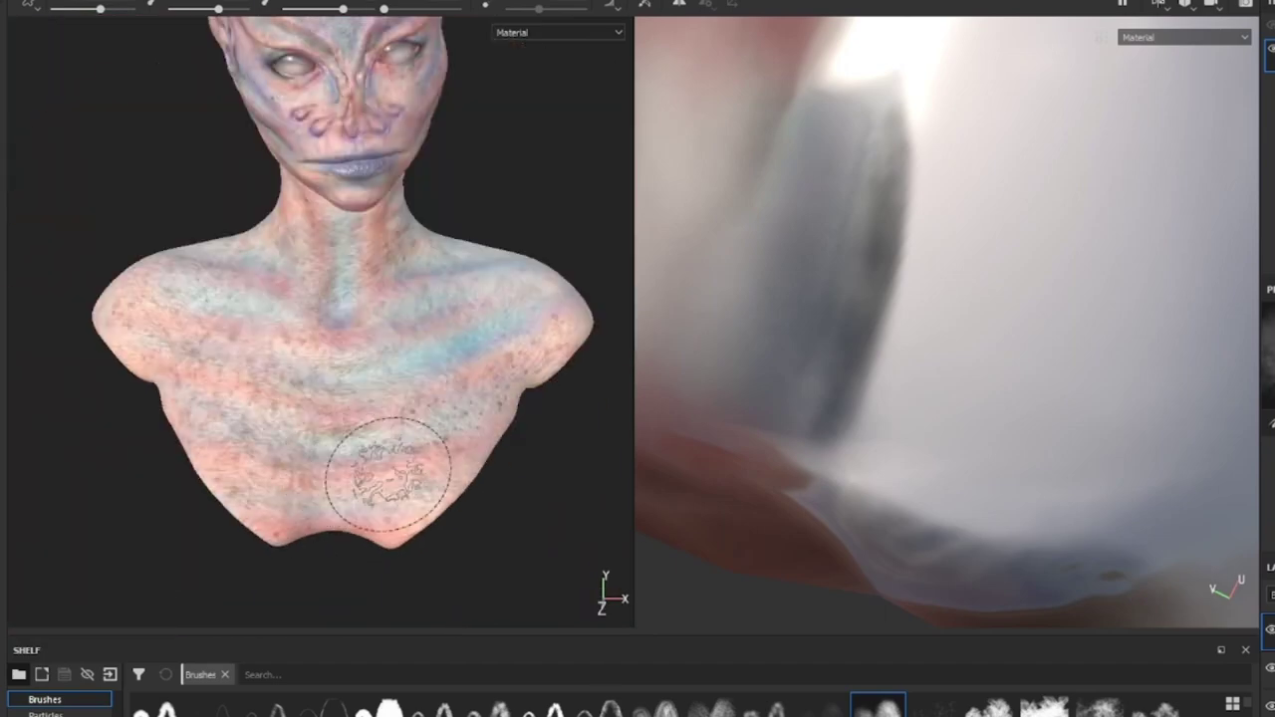
pyautogui.moveTo(388, 476)
pyautogui.keyDown('alt'); pyautogui.mouseDown()
pyautogui.moveTo(328, 427)
pyautogui.moveTo(29, 527)
pyautogui.moveTo(121, 567)
pyautogui.moveTo(169, 189)
pyautogui.mouseUp(); pyautogui.keyUp('alt')
pyautogui.moveTo(209, 324)
pyautogui.keyDown('alt'); pyautogui.mouseDown()
pyautogui.moveTo(385, 341)
pyautogui.moveTo(441, 427)
pyautogui.moveTo(357, 440)
pyautogui.moveTo(430, 212)
pyautogui.moveTo(250, 125)
pyautogui.moveTo(166, 399)
pyautogui.moveTo(495, 333)
pyautogui.moveTo(111, 538)
pyautogui.moveTo(318, 362)
pyautogui.mouseUp(); pyautogui.keyUp('alt')
pyautogui.press('F2')
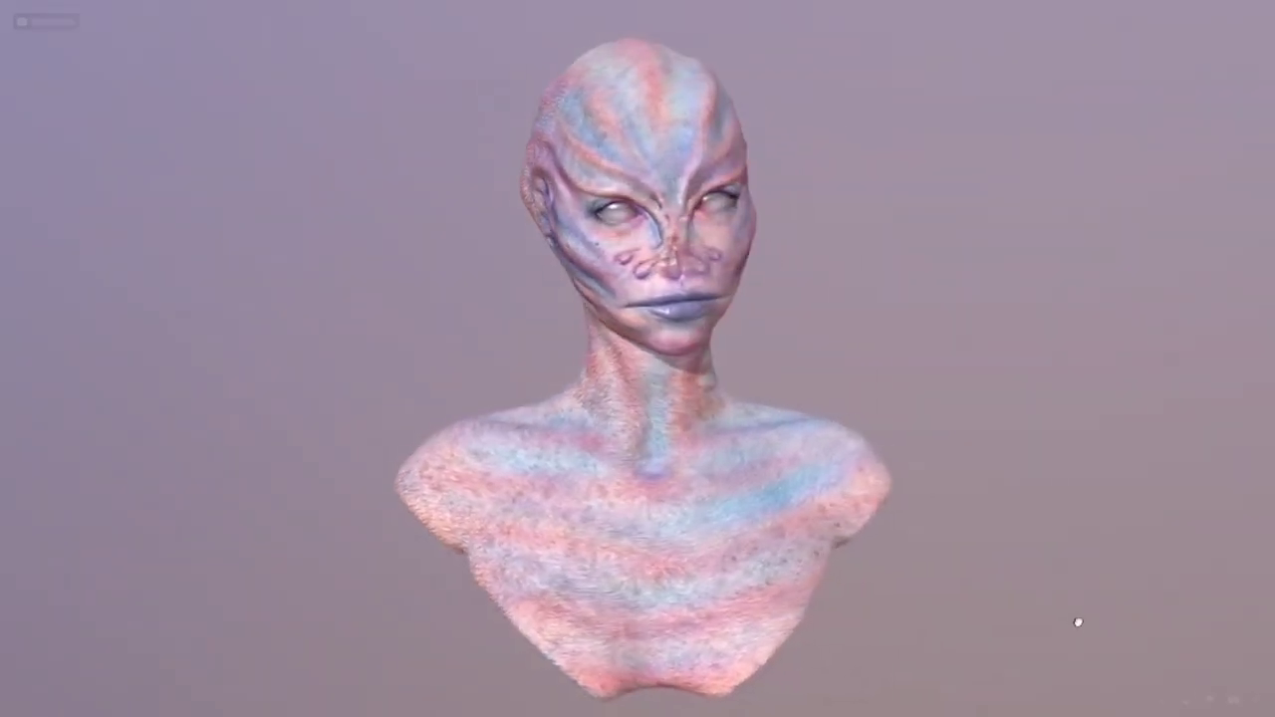
# - Turn and zoom the Sketchfab bust to frame its whole face, then scroll the Aquatic alien page
pyautogui.moveTo(1100, 608); pyautogui.dragTo(1042, 609)
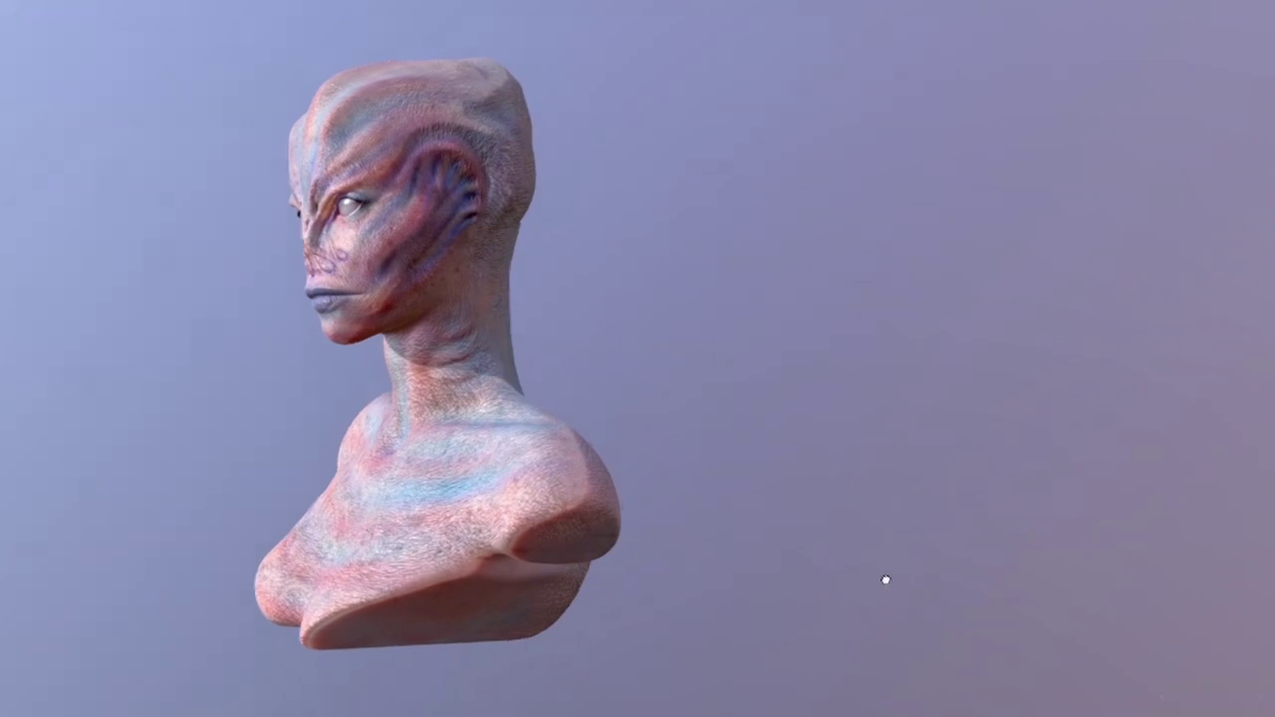
pyautogui.moveTo(882, 581); pyautogui.dragTo(953, 580)
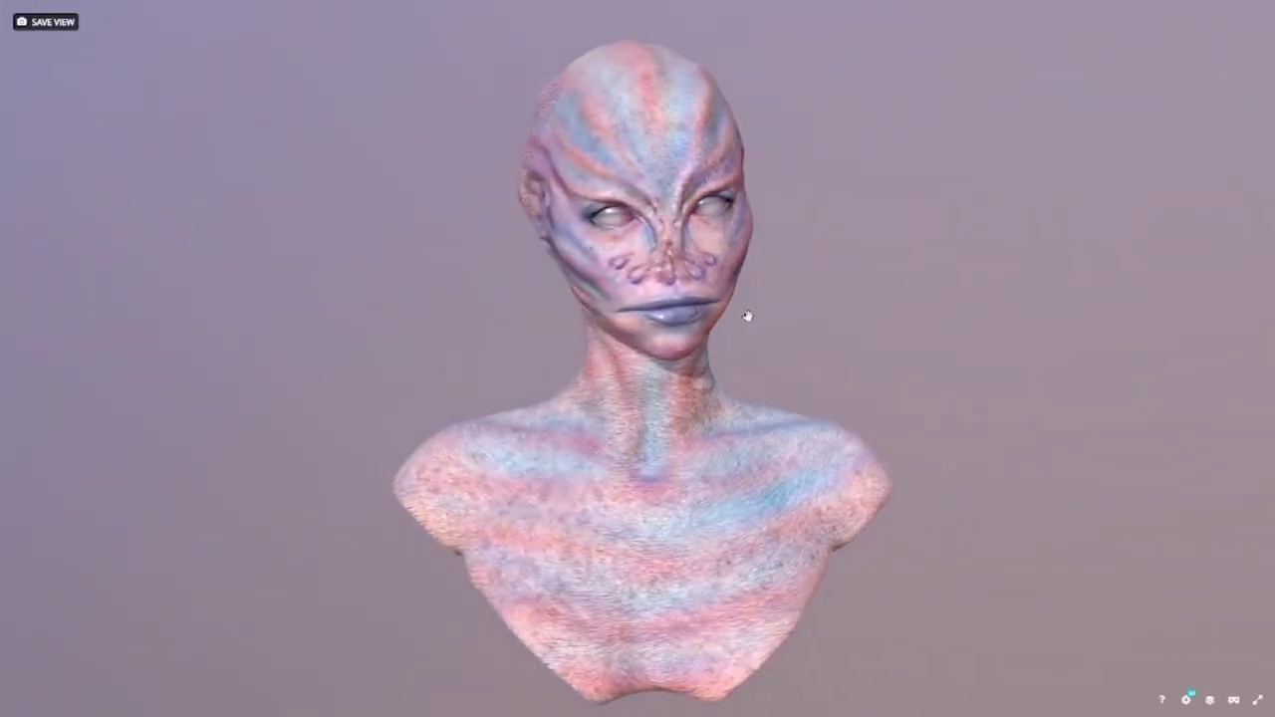
pyautogui.scroll(3, 747, 316)
pyautogui.scroll(5, 965, 218)
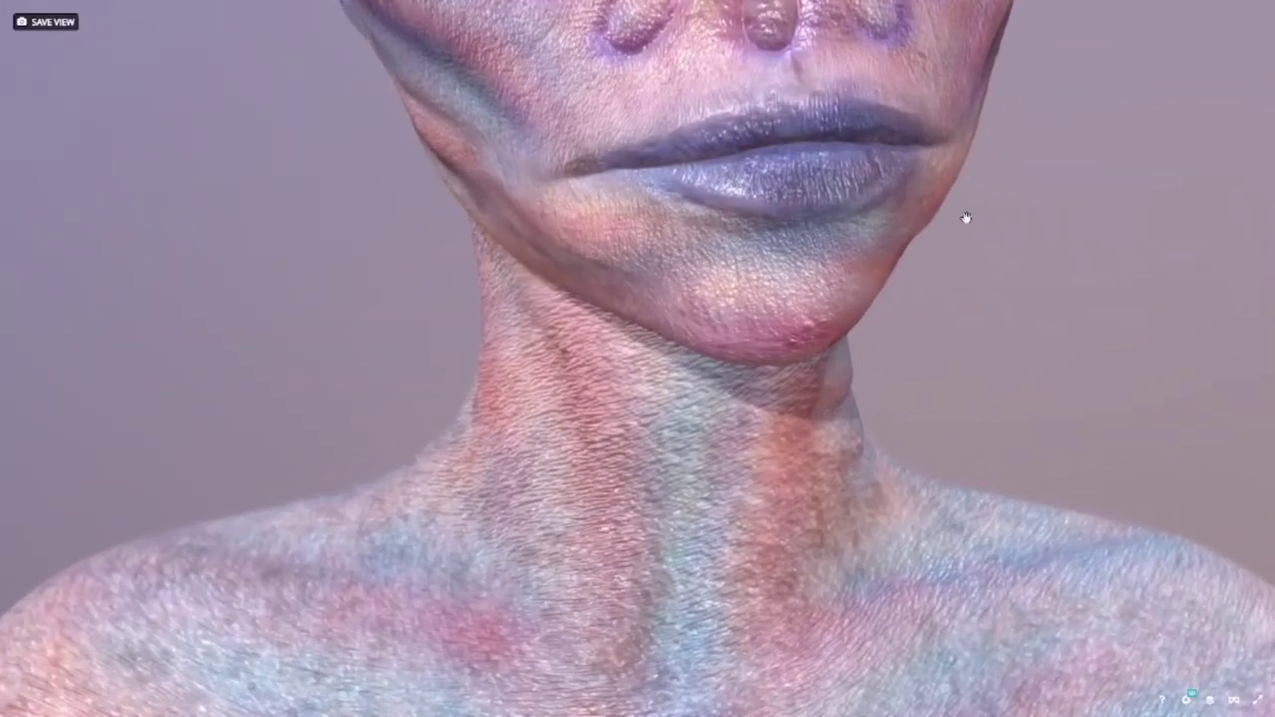
pyautogui.moveTo(965, 217)
pyautogui.mouseDown()
pyautogui.moveTo(942, 285)
pyautogui.moveTo(990, 305)
pyautogui.moveTo(952, 305)
pyautogui.moveTo(1009, 360)
pyautogui.moveTo(954, 286)
pyautogui.mouseUp()
pyautogui.scroll(-5, 946, 299)
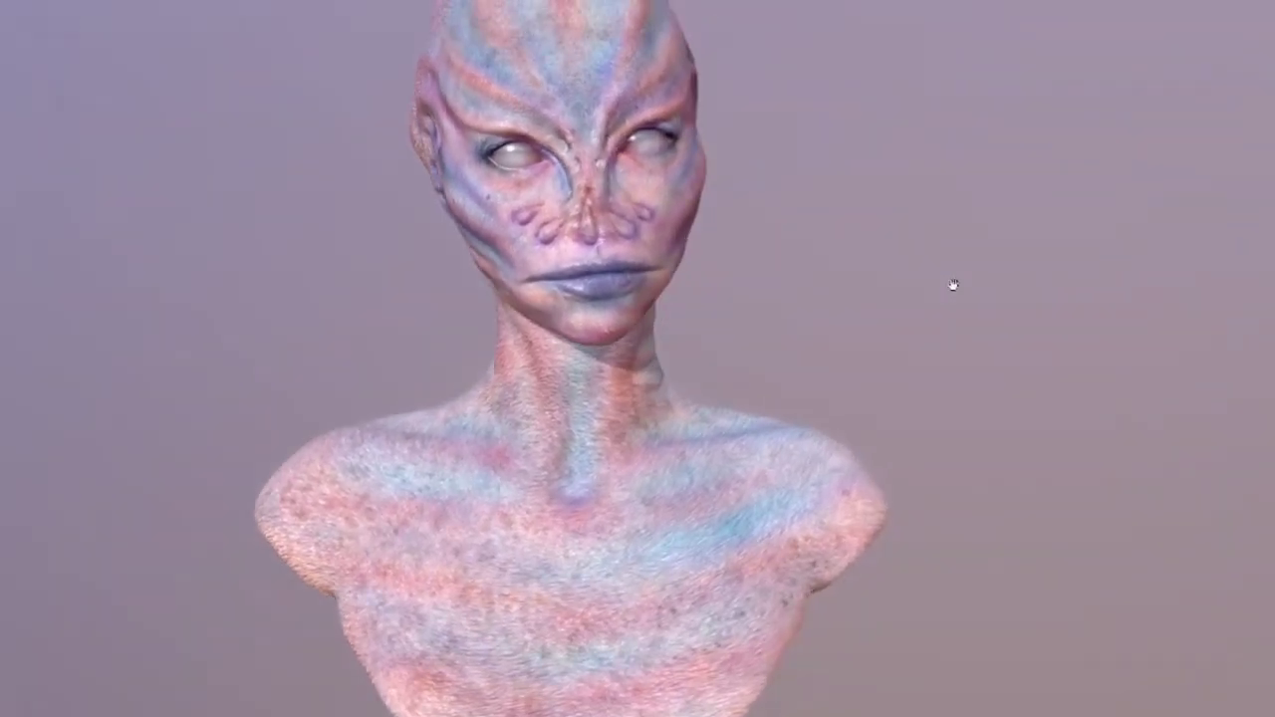
pyautogui.scroll(-3, 954, 286)
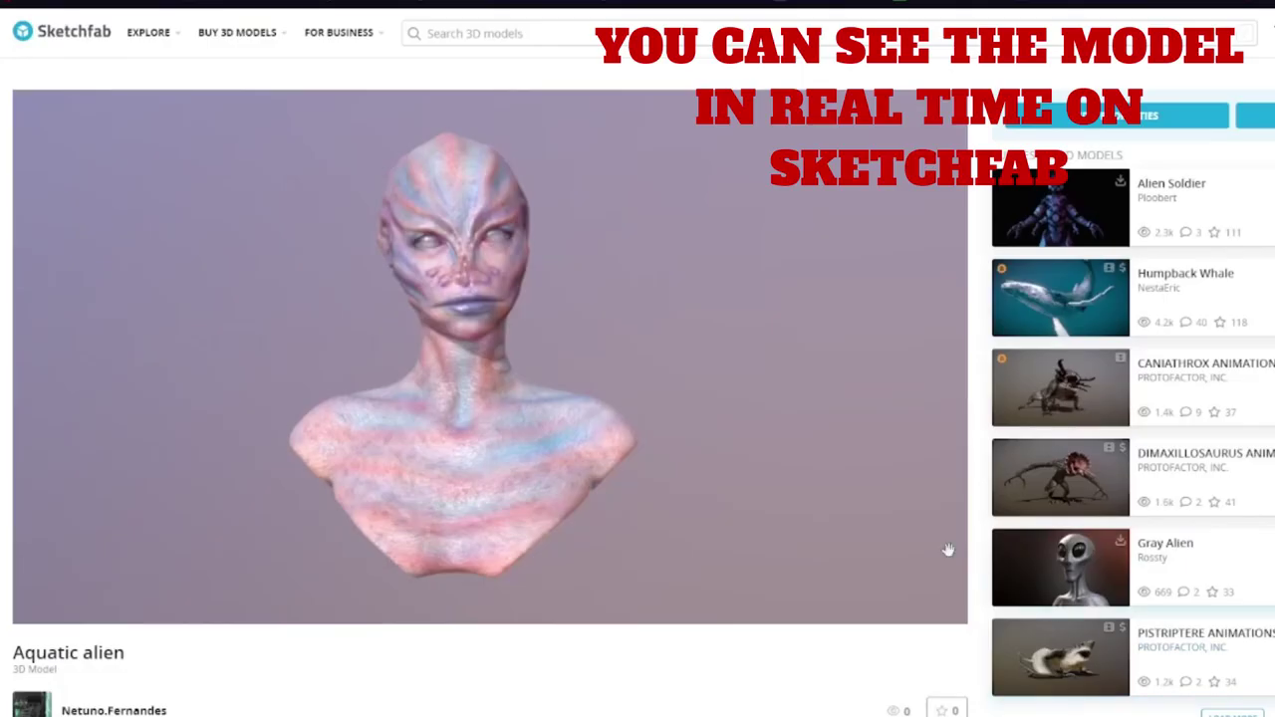
pyautogui.moveTo(779, 405); pyautogui.dragTo(695, 409)
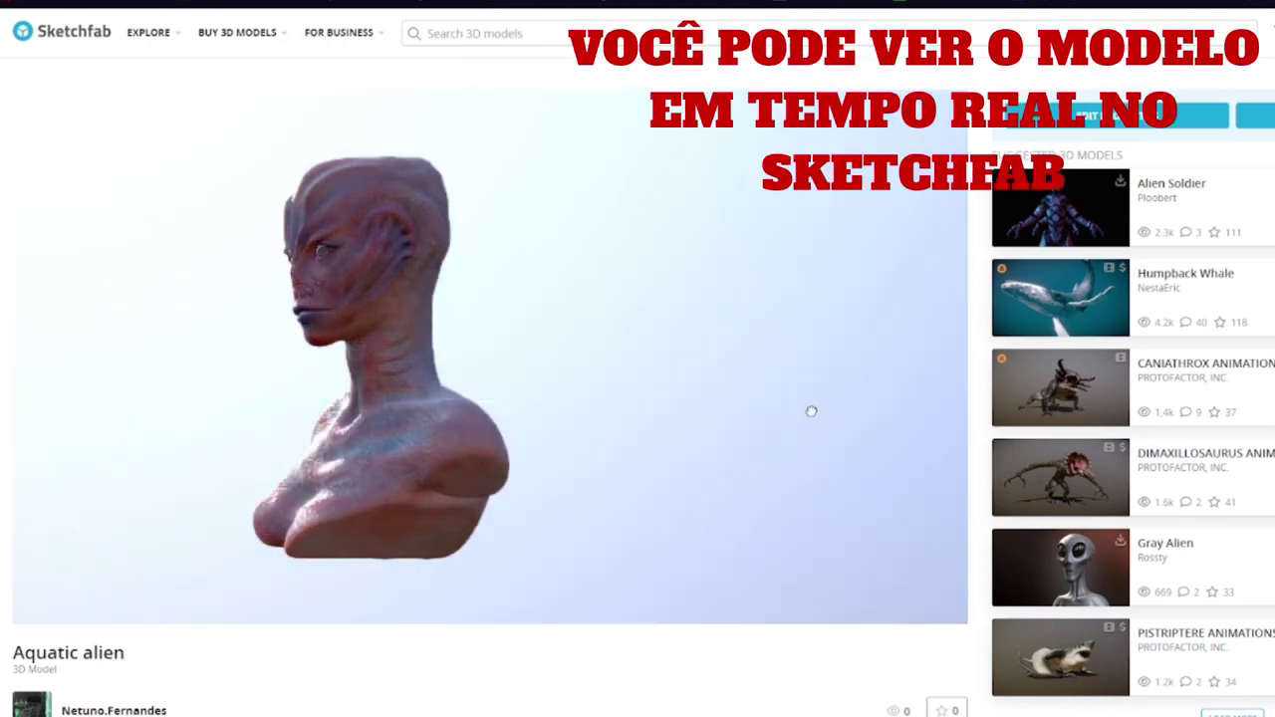
pyautogui.moveTo(811, 411)
pyautogui.keyDown('alt'); pyautogui.mouseDown()
pyautogui.moveTo(644, 400)
pyautogui.moveTo(733, 395)
pyautogui.mouseUp(); pyautogui.keyUp('alt')
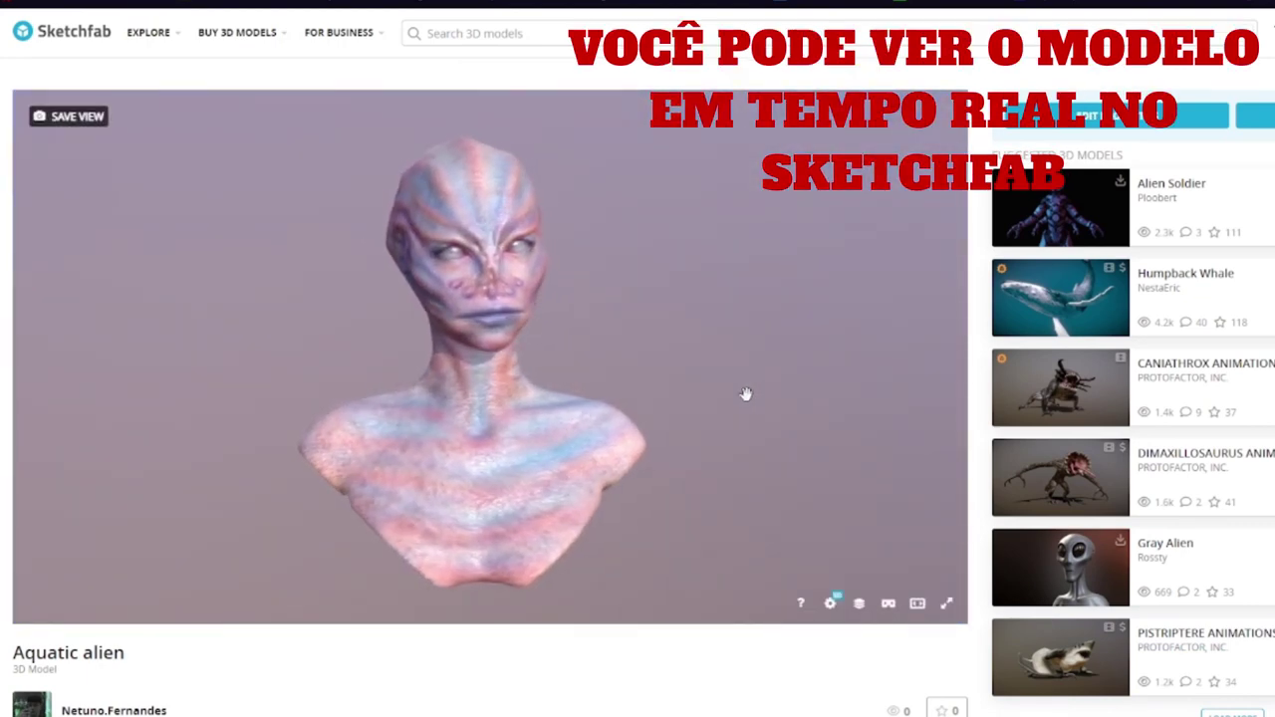
pyautogui.scroll(-3, 590, 362)
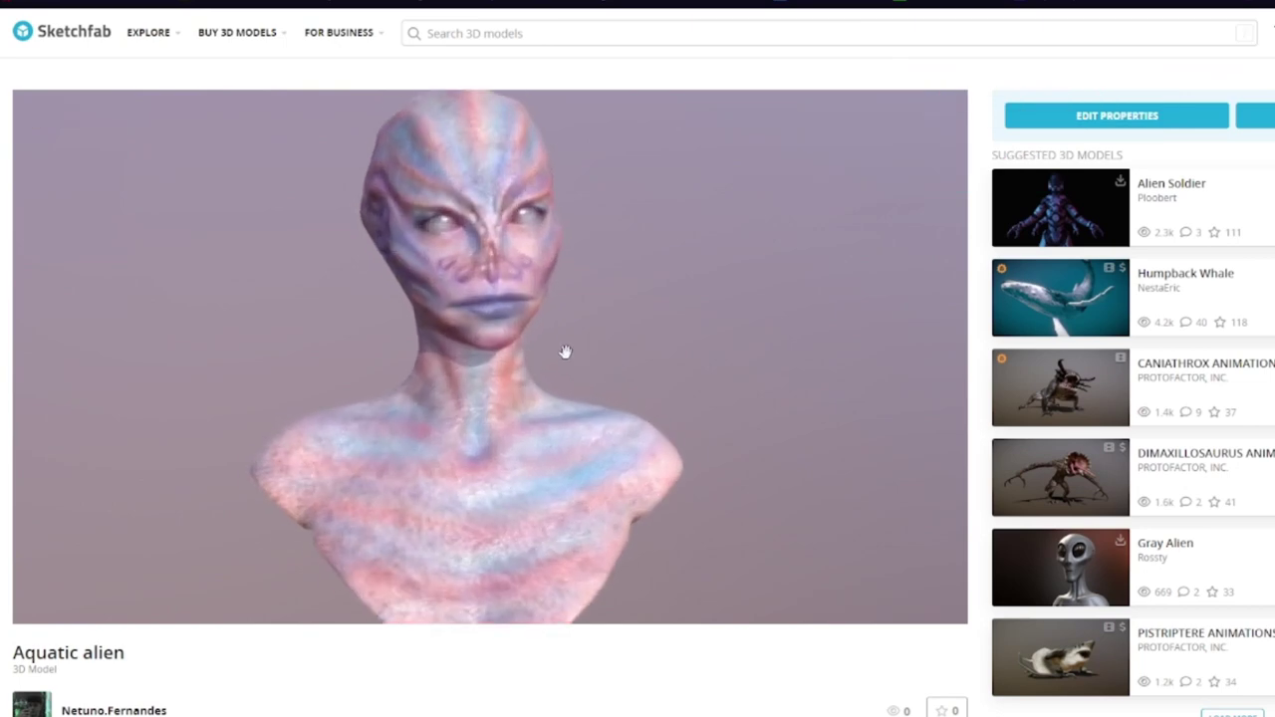
pyautogui.scroll(3, 587, 347)
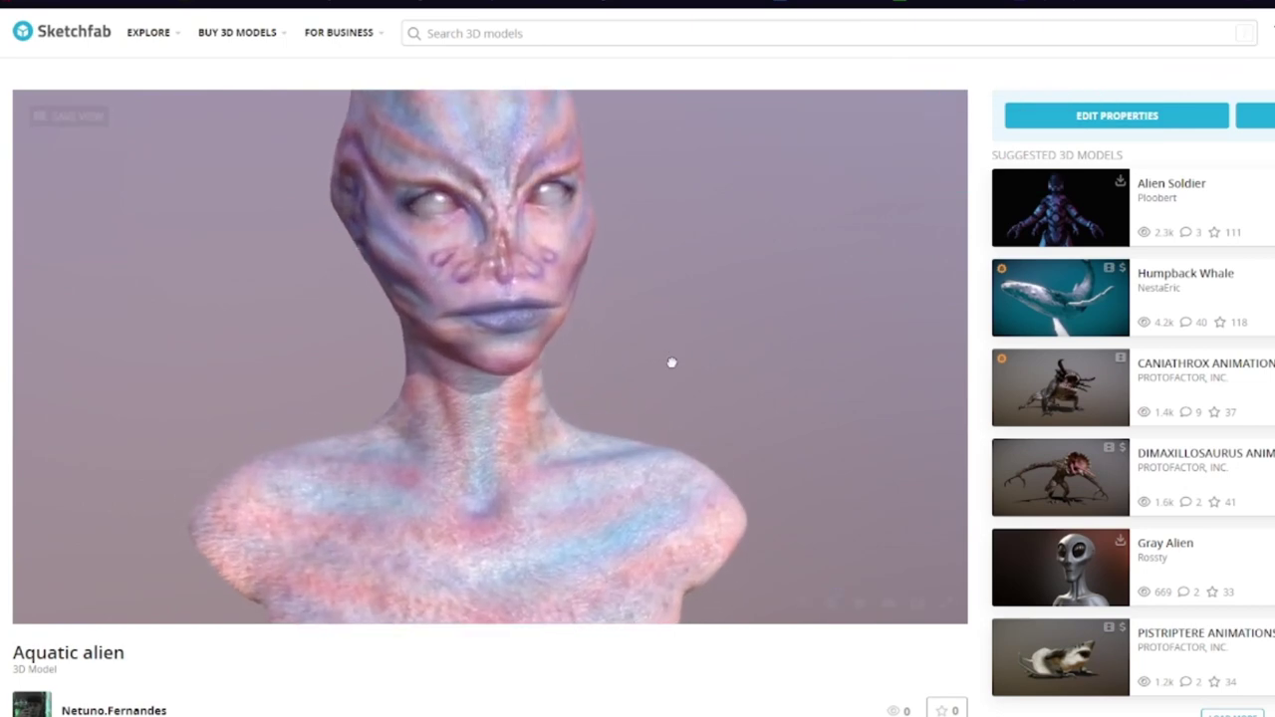
pyautogui.scroll(-1, 672, 373)
pyautogui.scroll(3, 555, 286)
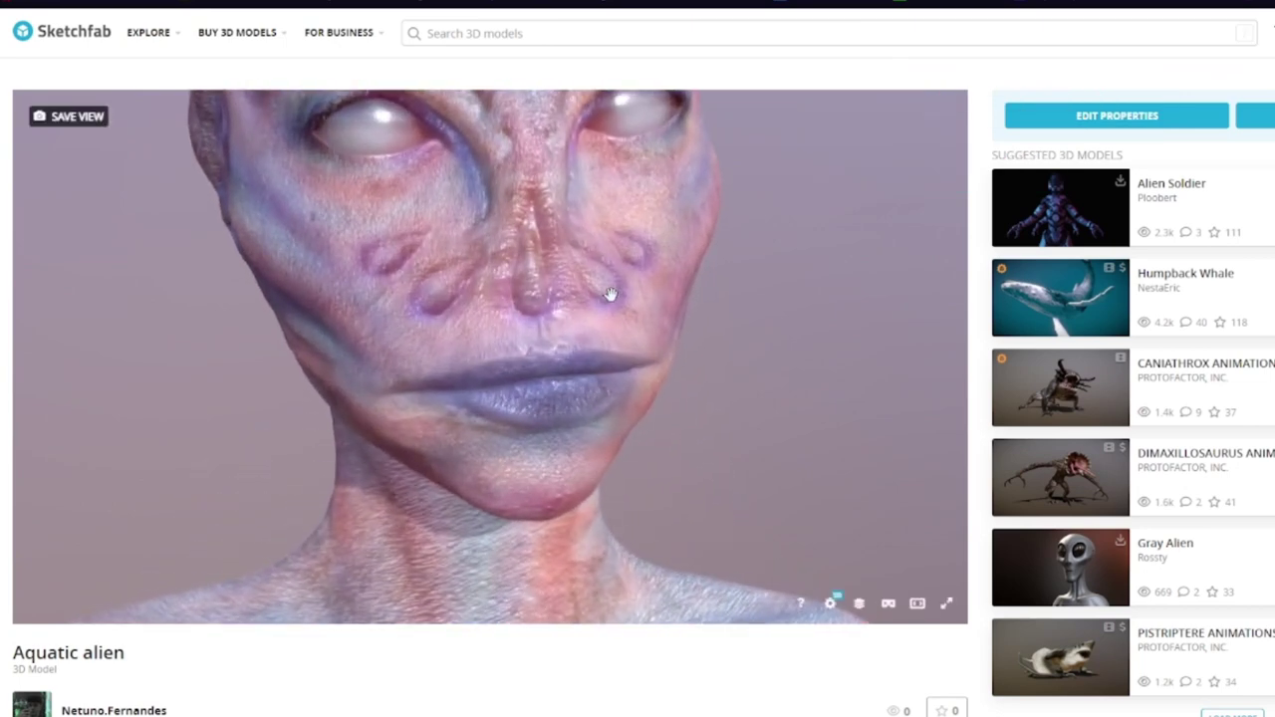
pyautogui.scroll(3, 420, 317)
pyautogui.scroll(-3, 419, 317)
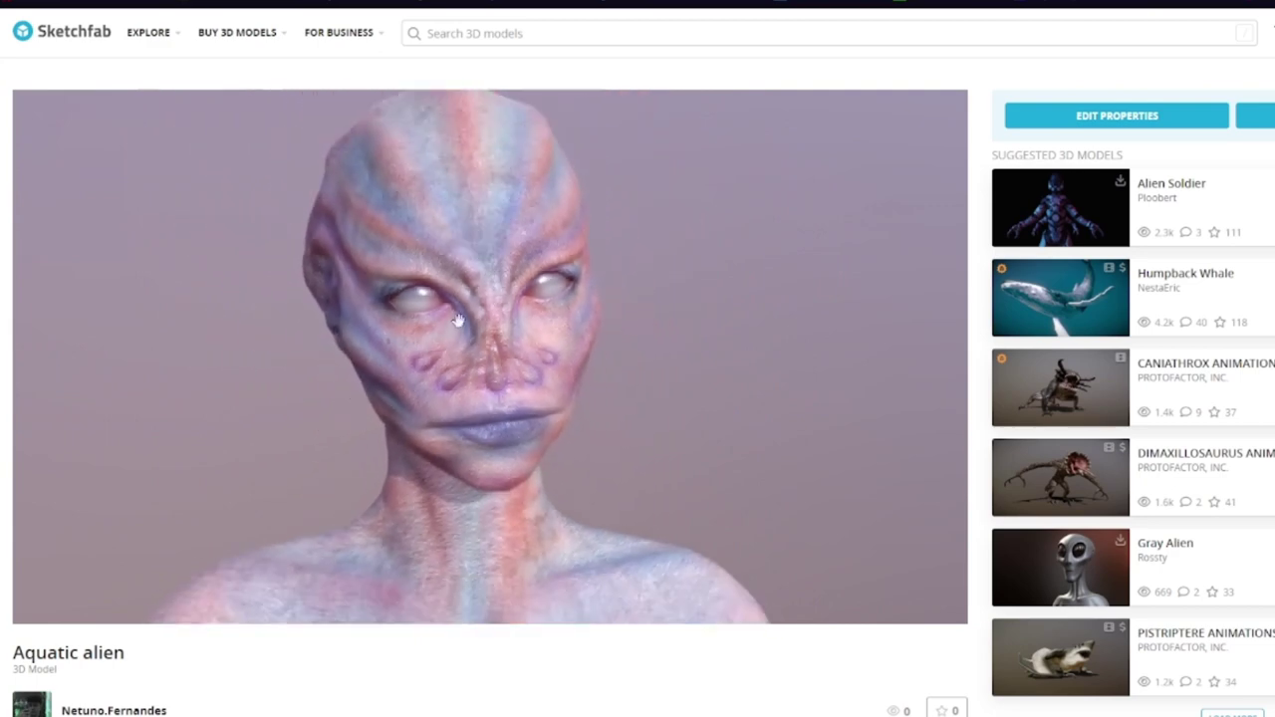
pyautogui.scroll(-2, 513, 307)
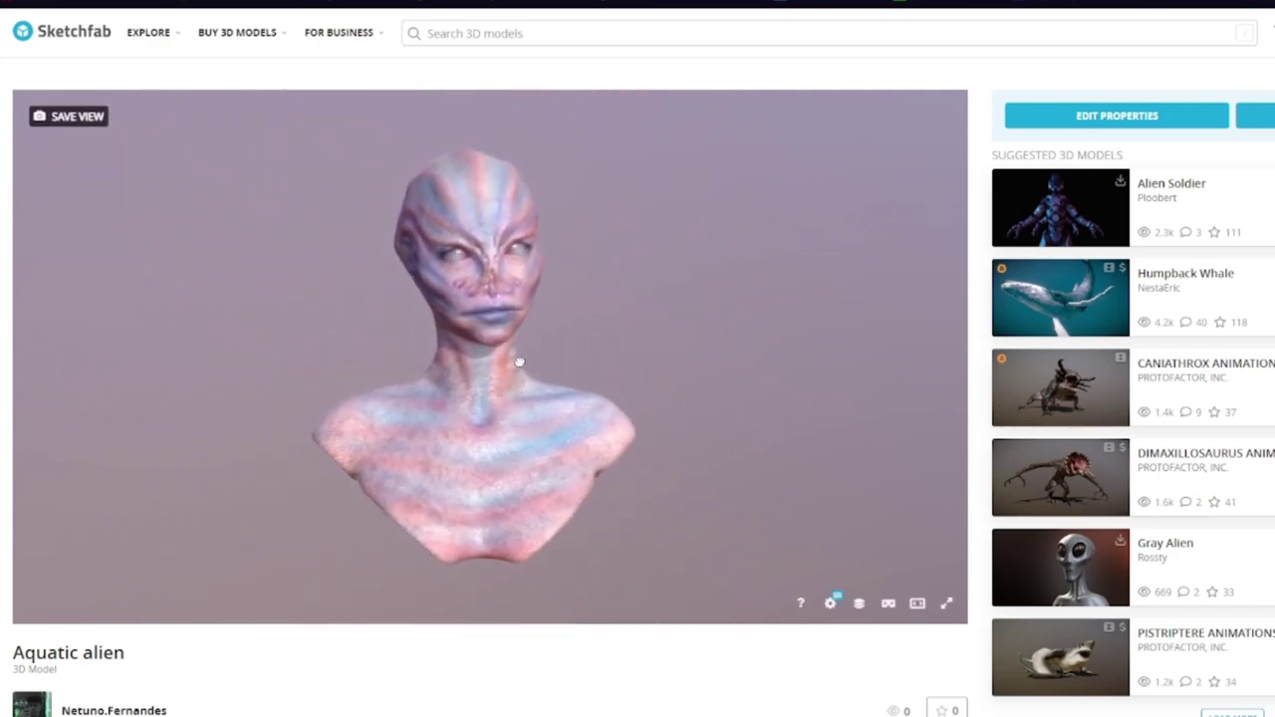
pyautogui.moveTo(619, 339); pyautogui.dragTo(686, 349)
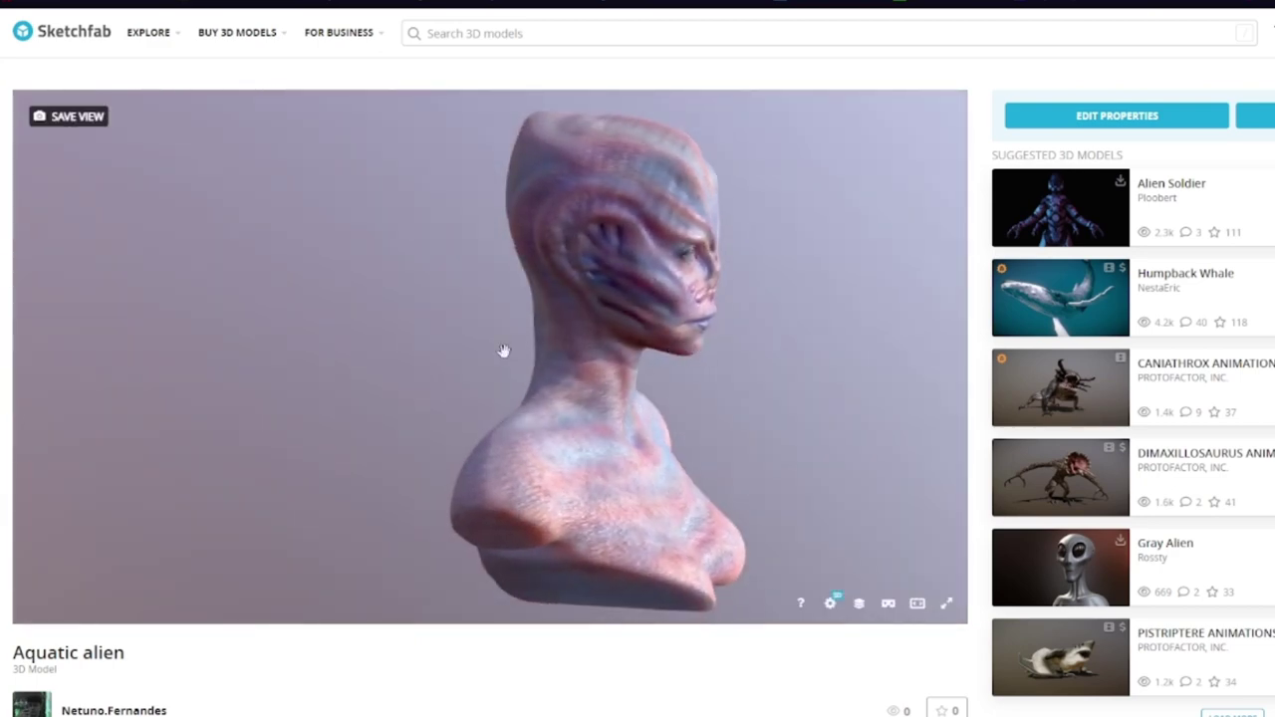
pyautogui.scroll(2, 495, 304)
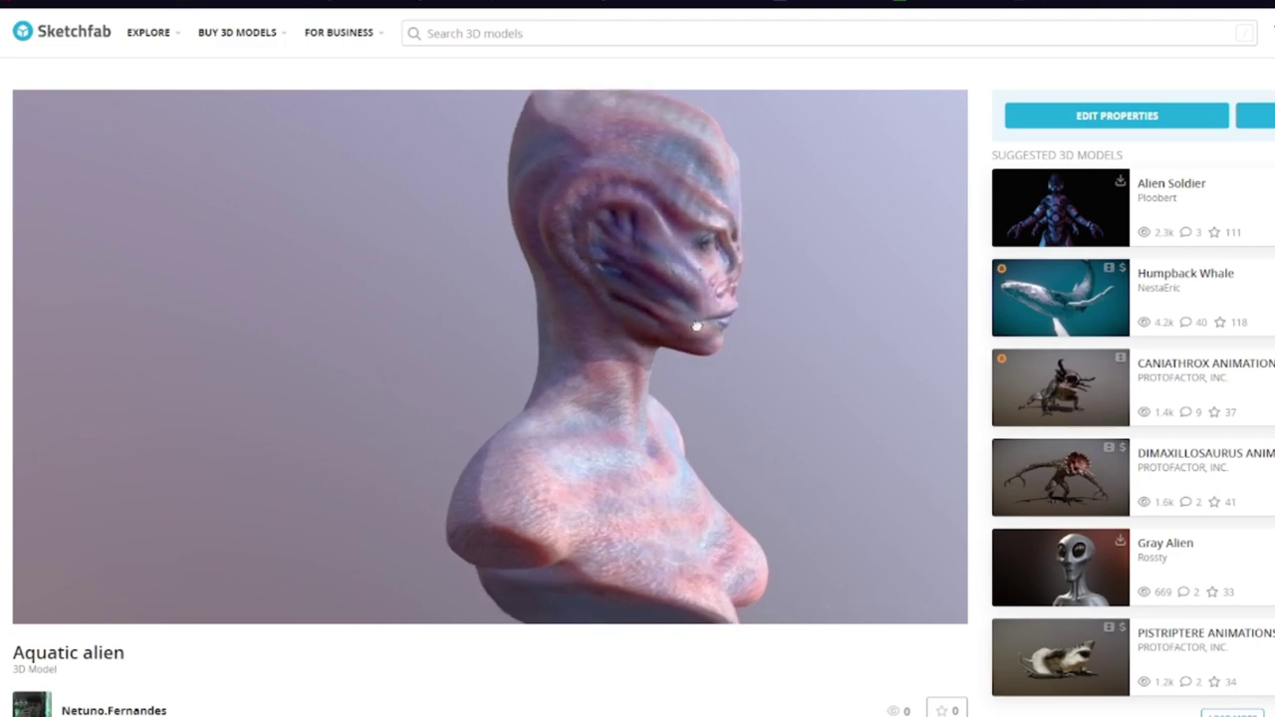
pyautogui.scroll(-2, 621, 325)
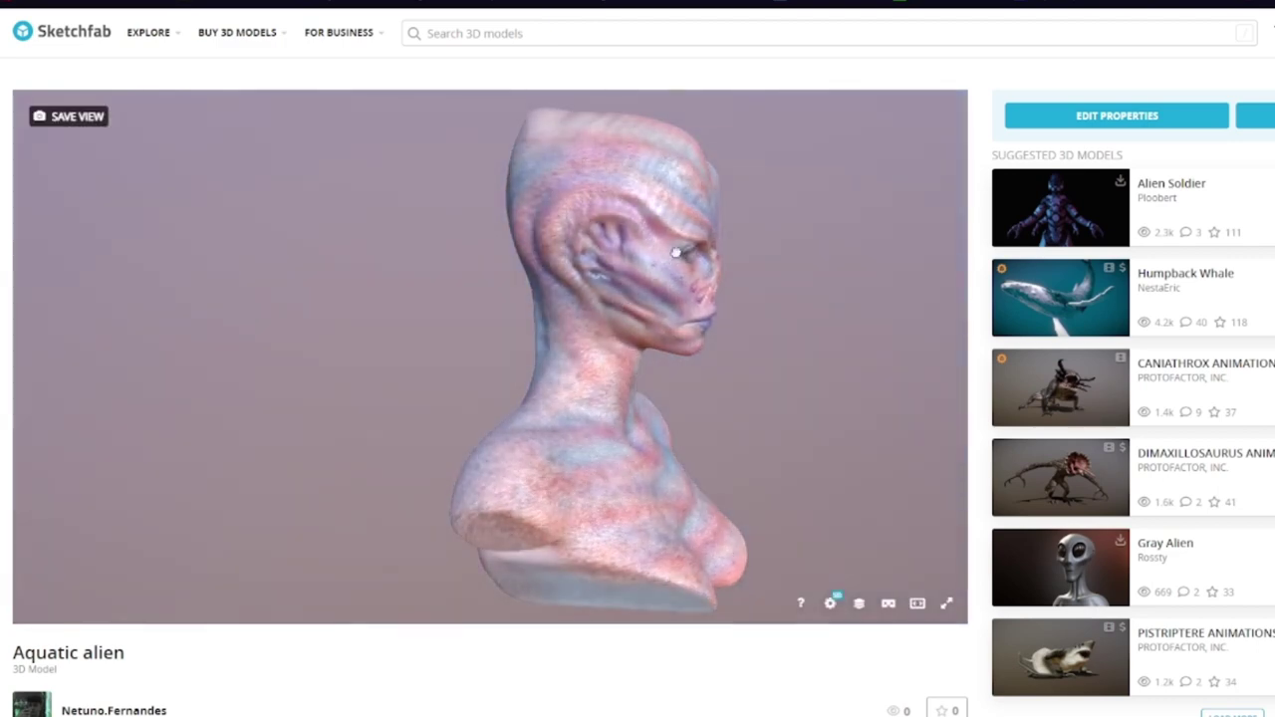
pyautogui.moveTo(701, 246)
pyautogui.mouseDown()
pyautogui.moveTo(396, 256)
pyautogui.moveTo(598, 279)
pyautogui.mouseUp()
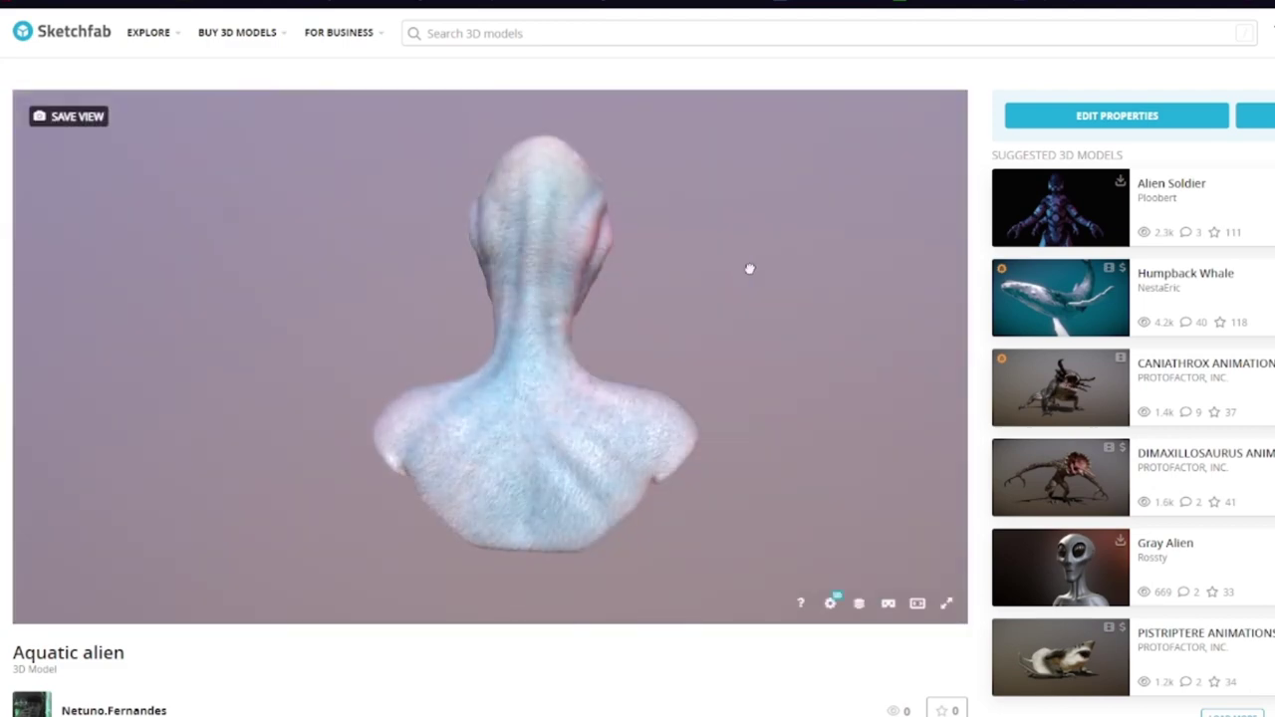
pyautogui.moveTo(390, 281); pyautogui.dragTo(657, 278)
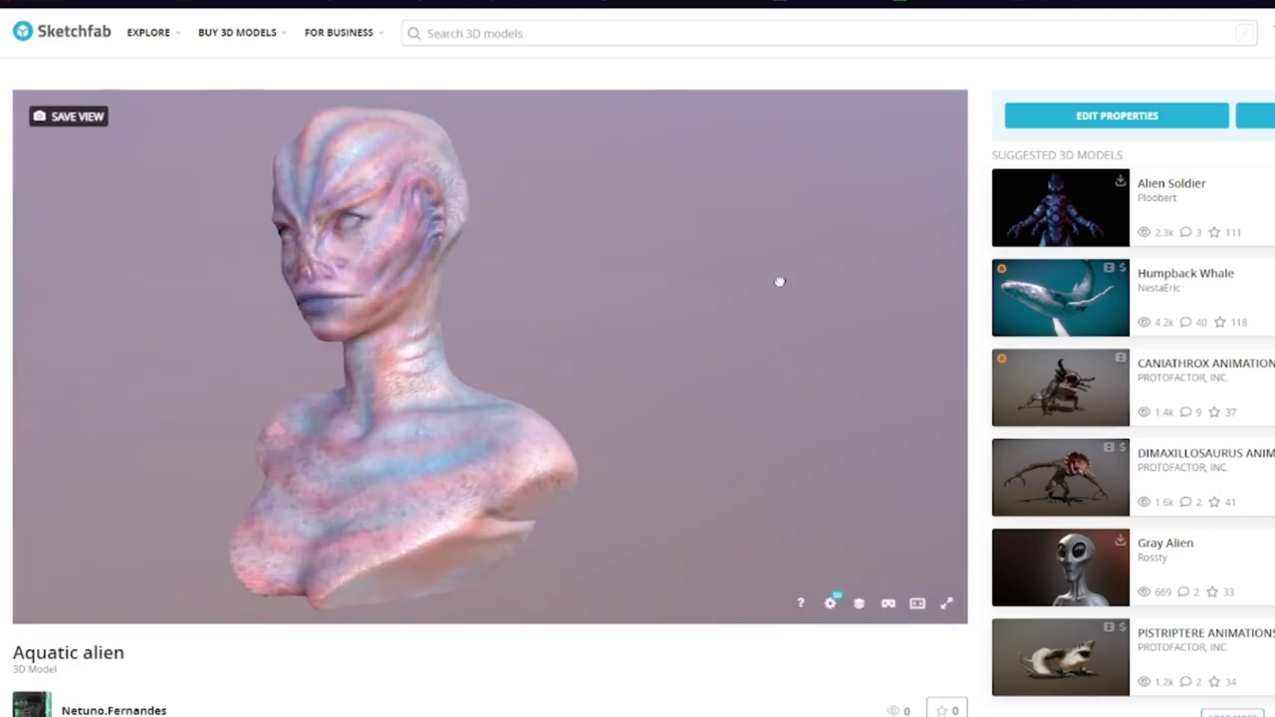
pyautogui.moveTo(521, 310)
pyautogui.mouseDown()
pyautogui.moveTo(572, 308)
pyautogui.moveTo(582, 323)
pyautogui.moveTo(472, 280)
pyautogui.mouseUp()
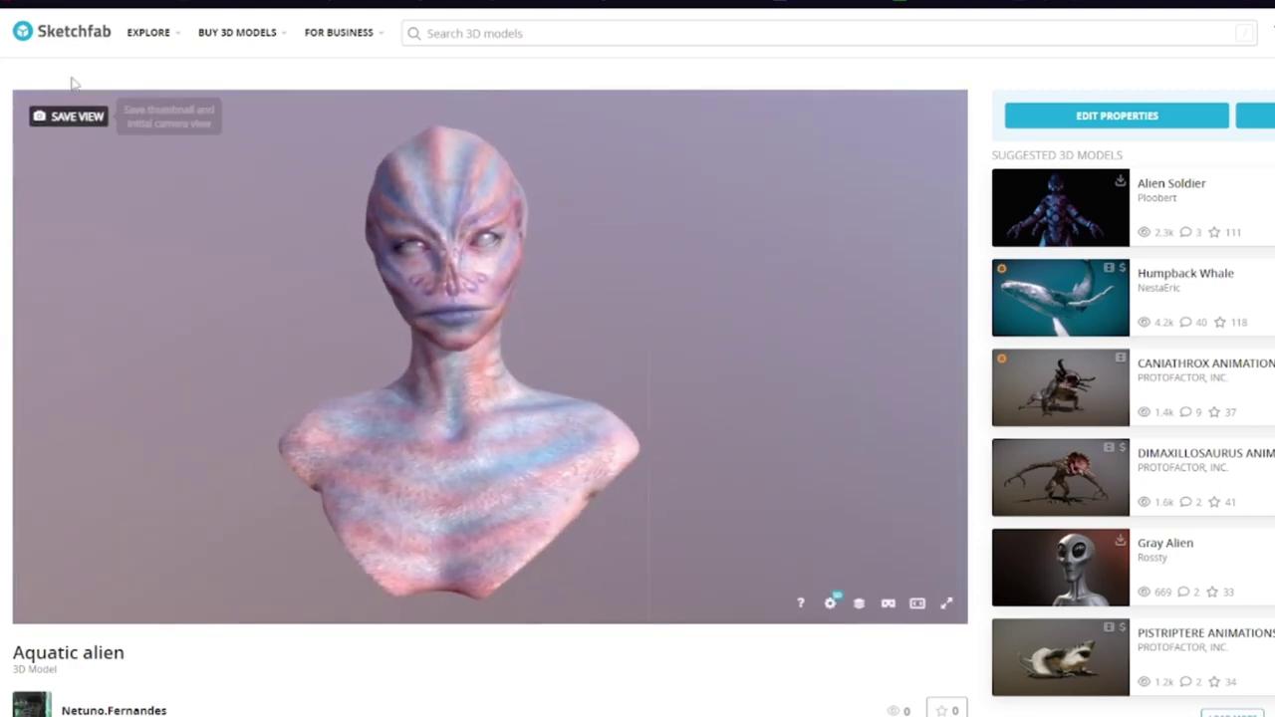